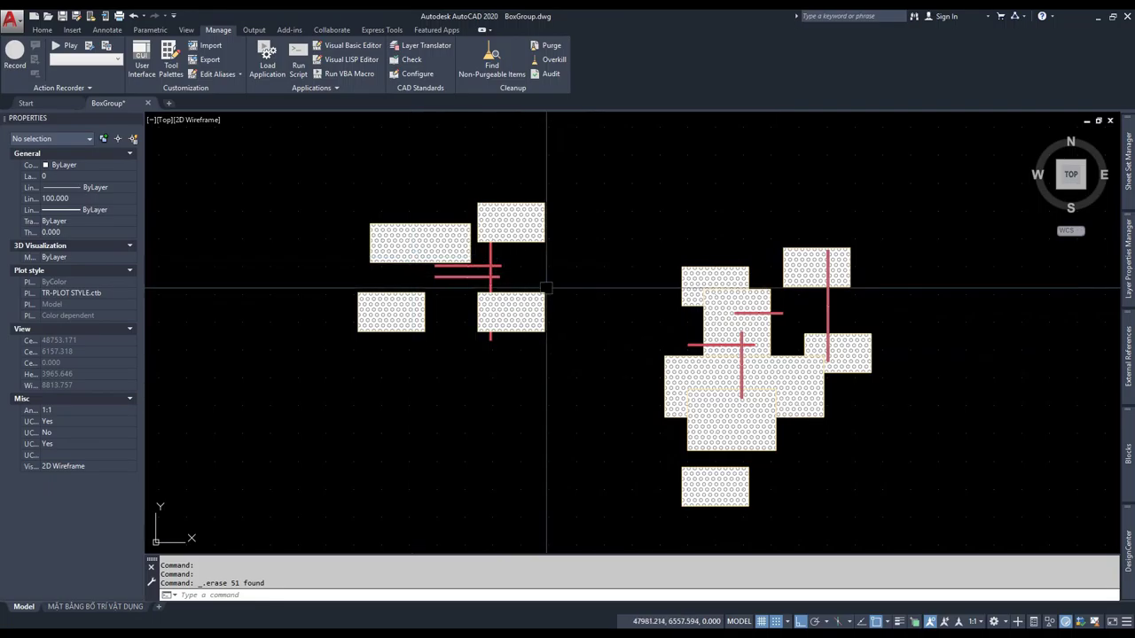
- Zoom around the left four-box furniture group and select its block to check it
scroll(546, 288, "down", 5)
scroll(454, 245, "up", 5)
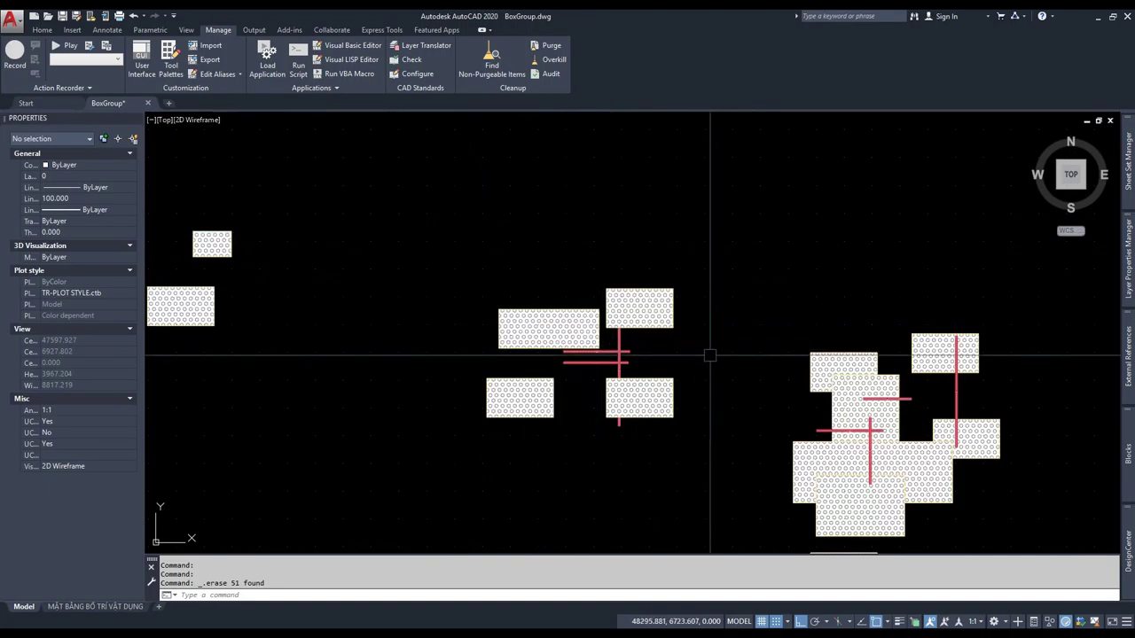
scroll(710, 355, "down", 5)
scroll(725, 393, "up", 5)
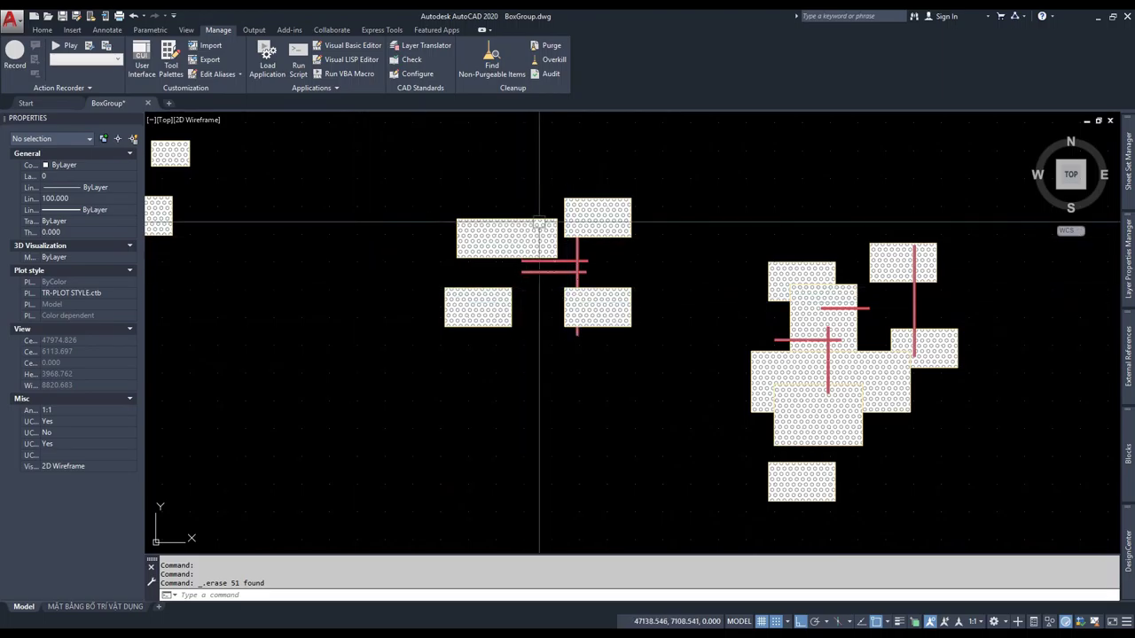
scroll(487, 193, "up", 2)
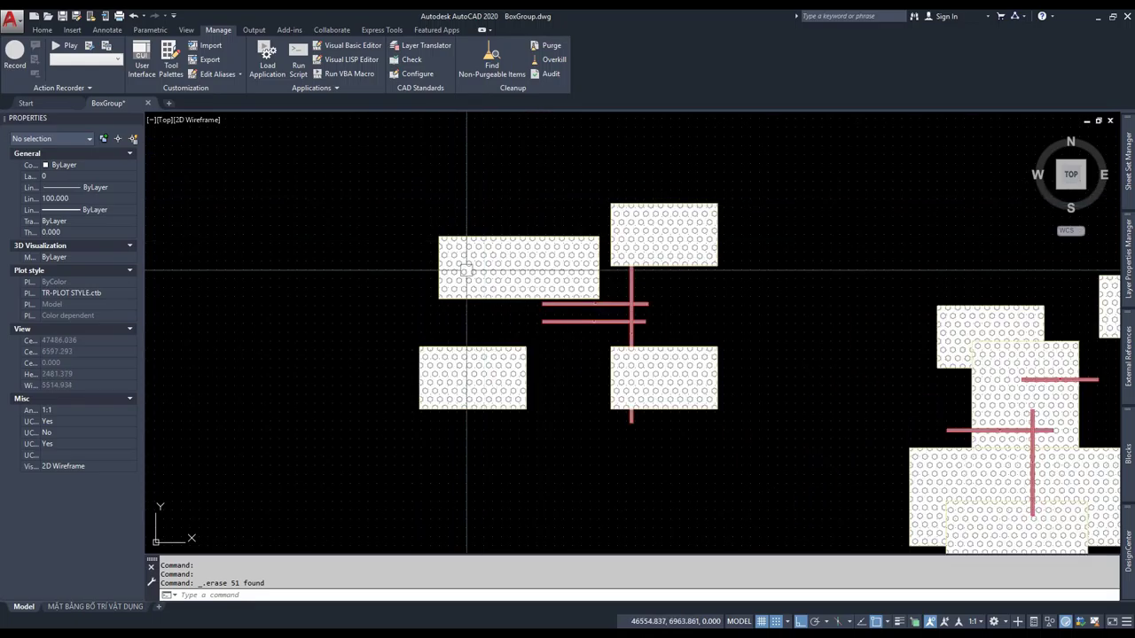
scroll(466, 266, "down", 2)
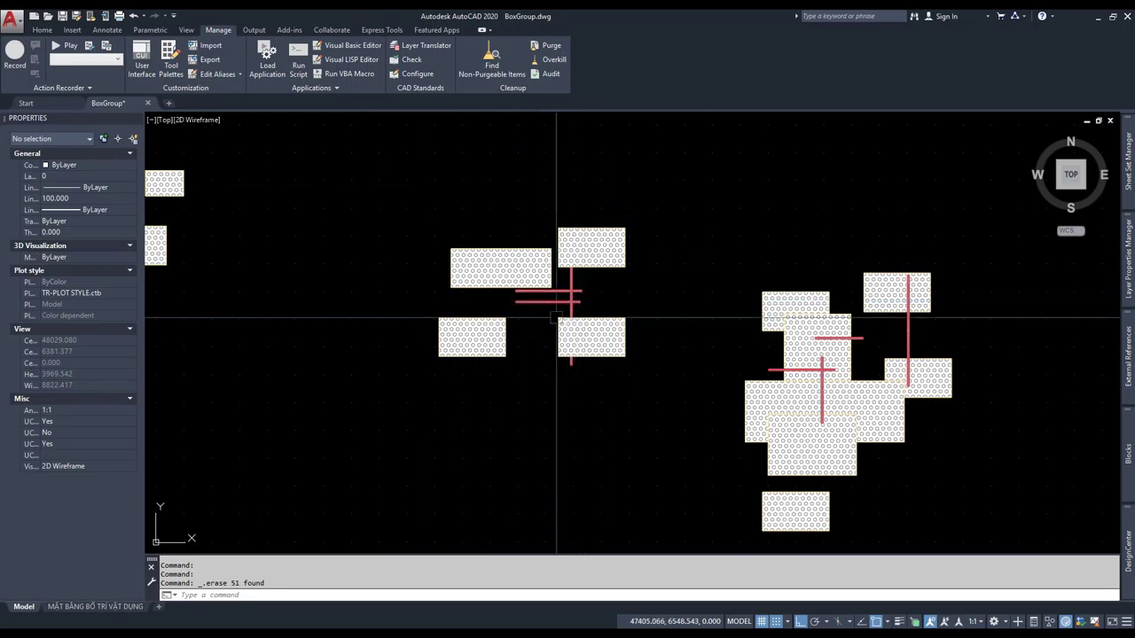
scroll(488, 258, "up", 2)
key("Escape")
key("Escape")
left_click(470, 313)
key("Escape")
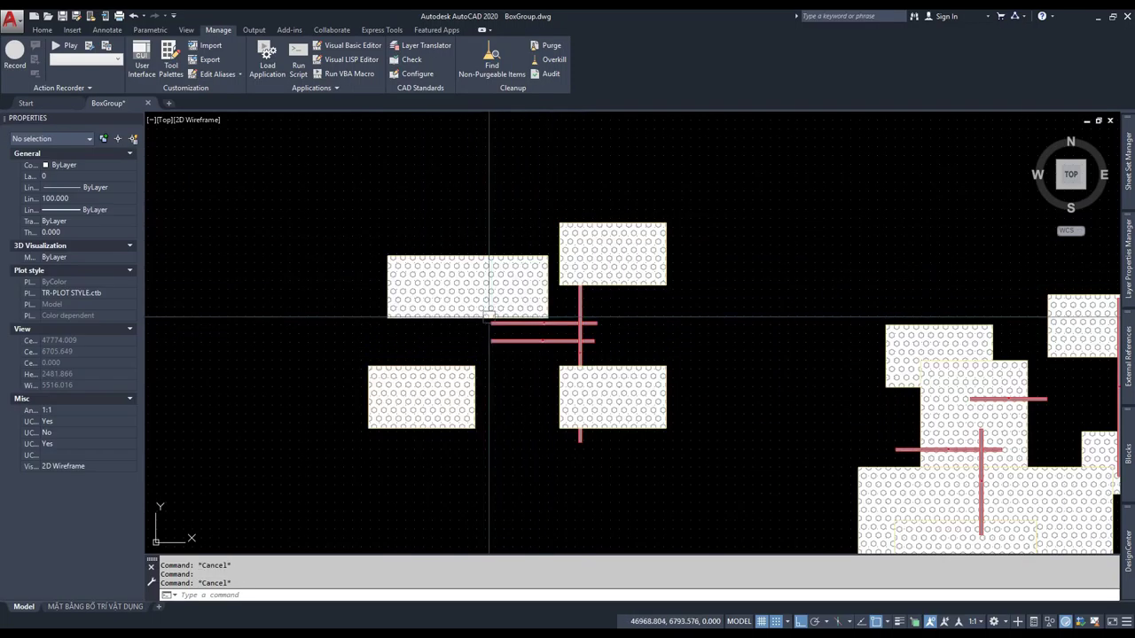
left_click(494, 295)
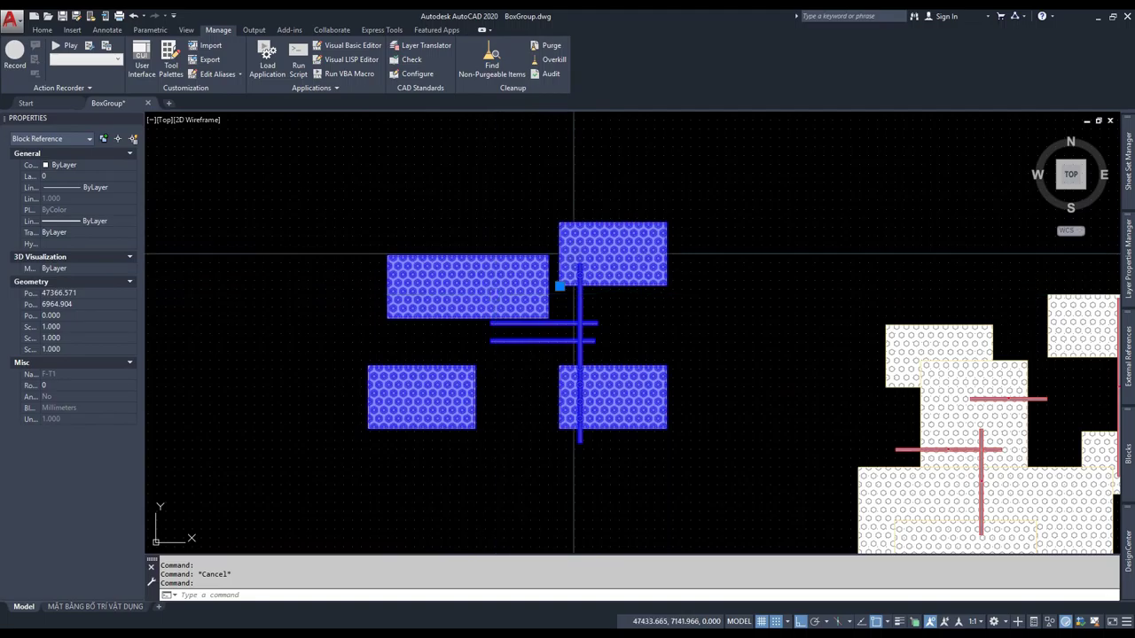
key("Escape")
- Run the AutoDim macro on the left box group to add its dimensions
key("Return")
left_click(501, 296)
key("Return")
key("Escape")
key("Escape")
scroll(496, 184, "up", 2)
scroll(359, 238, "down", 2)
key("Escape")
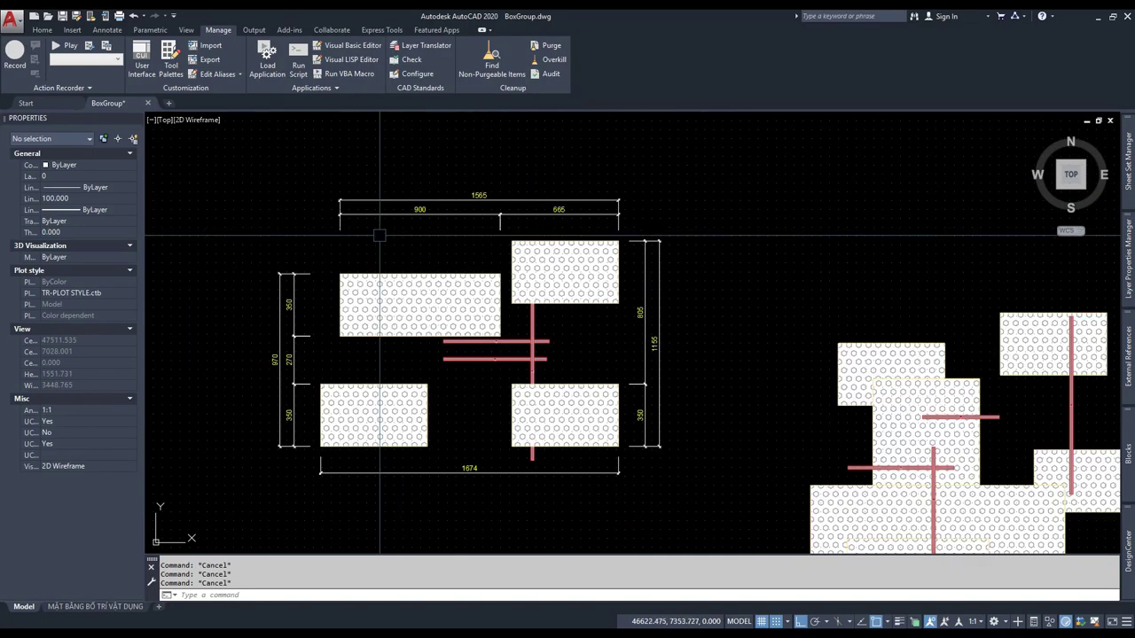
- Select the dimensioned left group and zoom to inspect the 1565, 970 and 1155 sizes
left_click(472, 288)
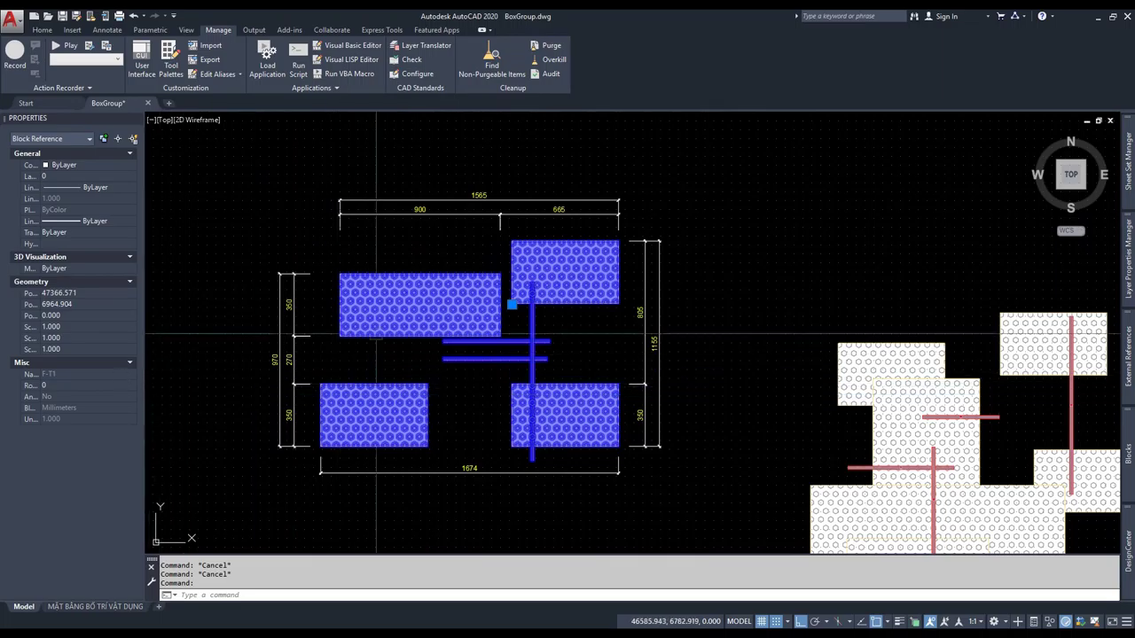
scroll(383, 239, "up", 2)
scroll(454, 200, "down", 2)
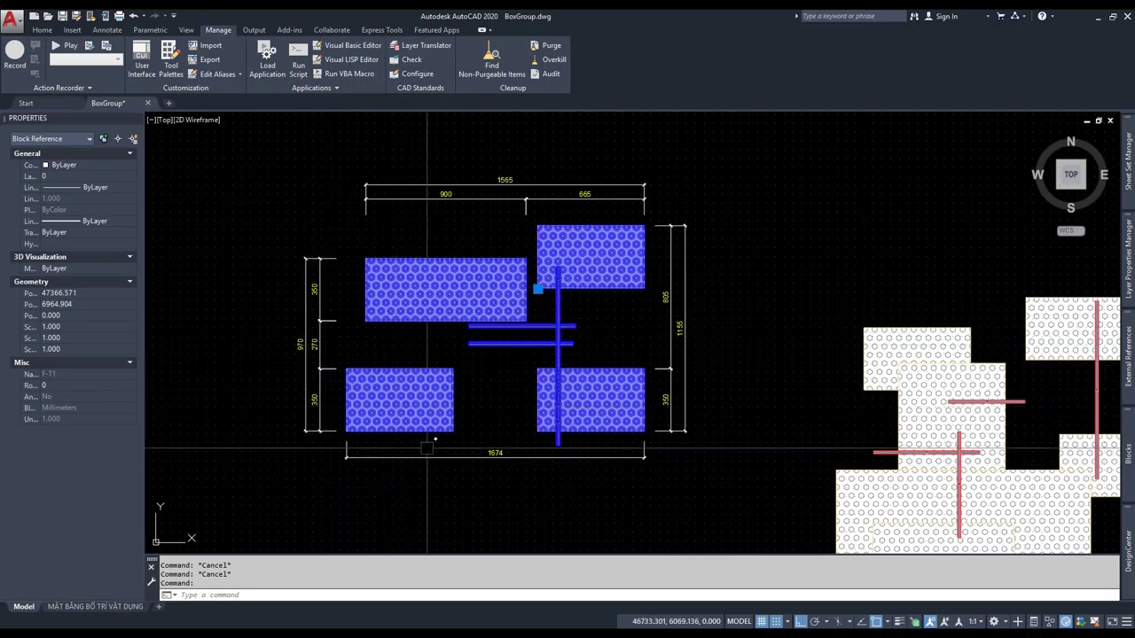
scroll(434, 444, "up", 2)
scroll(492, 430, "down", 2)
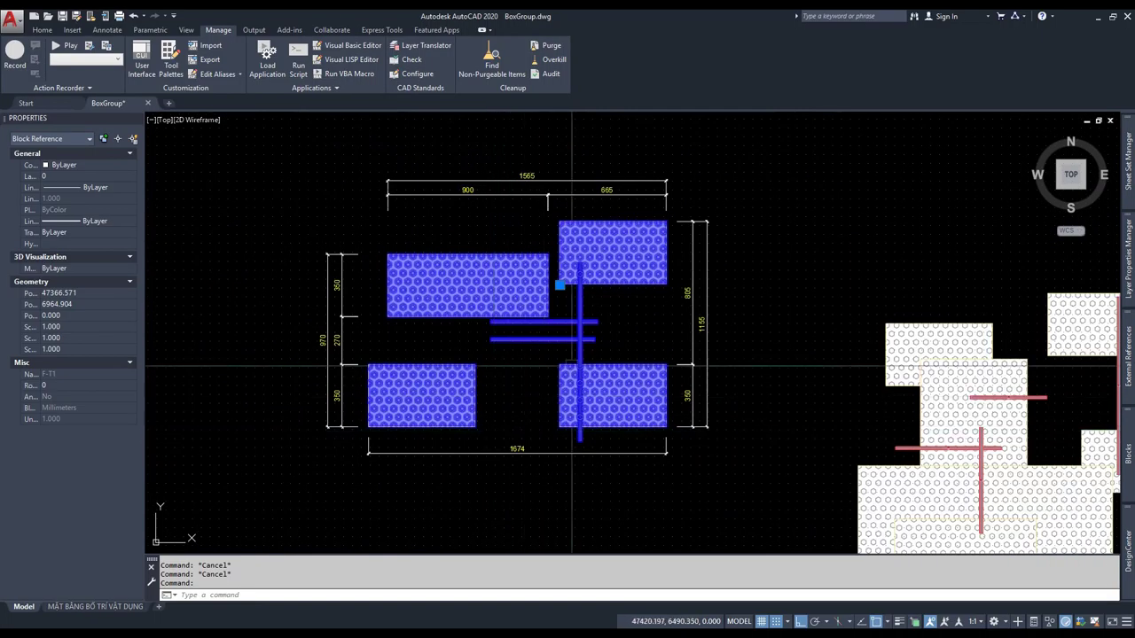
scroll(569, 266, "up", 4)
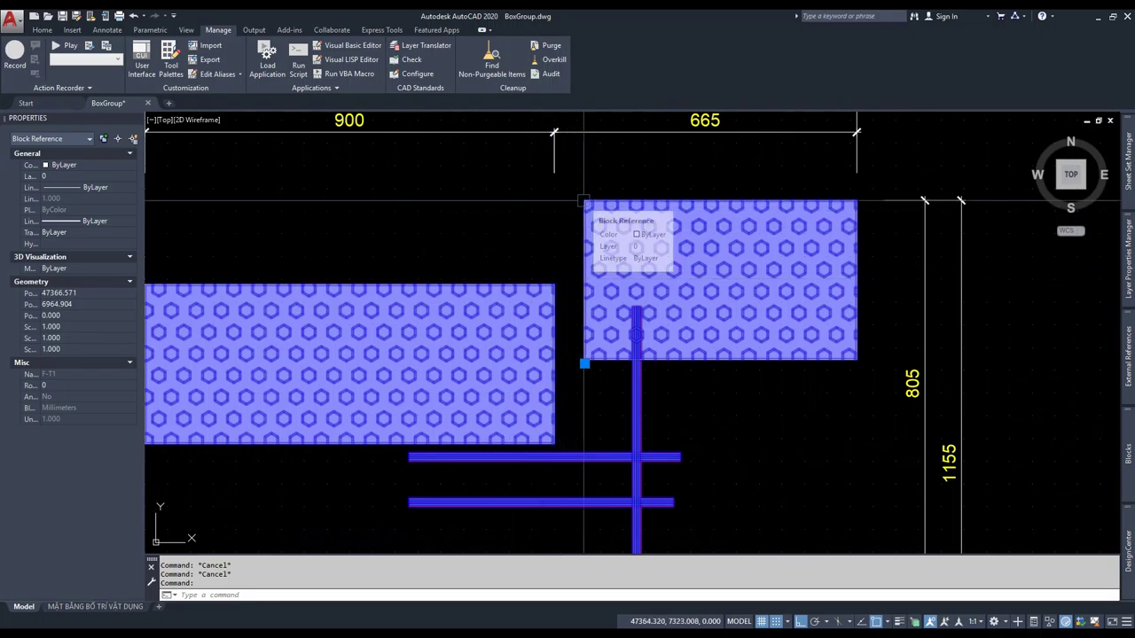
scroll(583, 200, "down", 4)
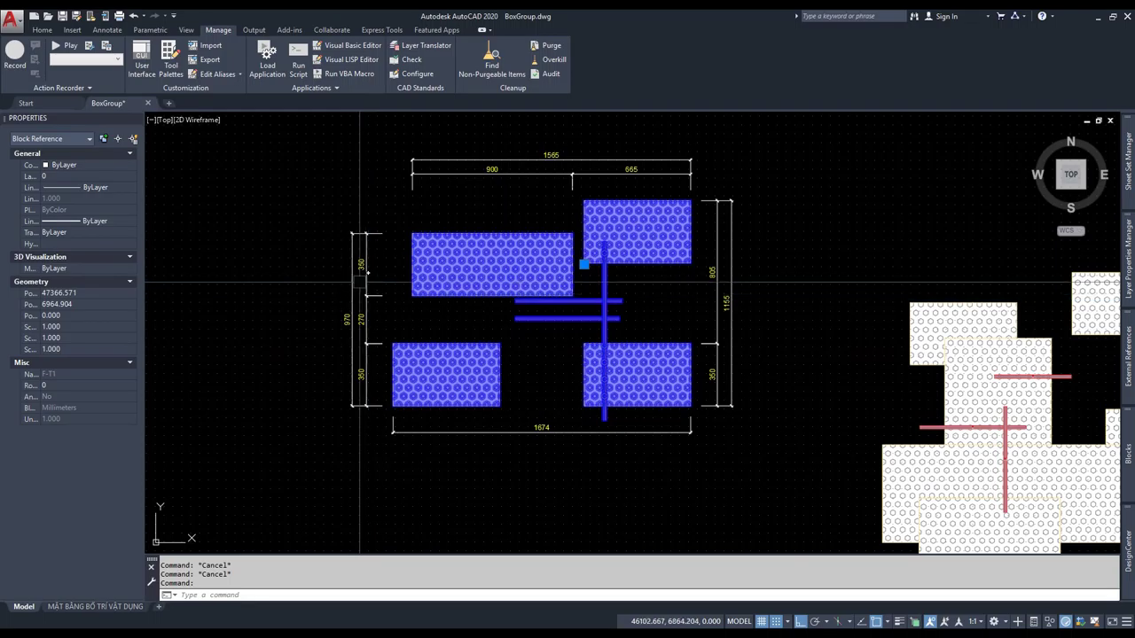
scroll(359, 283, "up", 2)
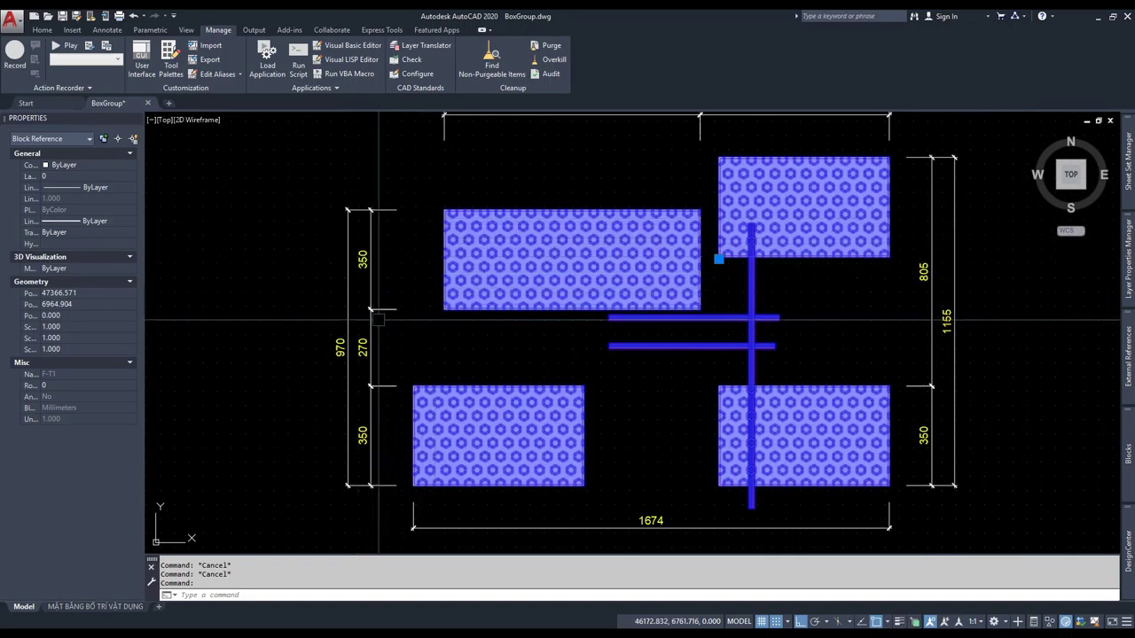
scroll(379, 318, "down", 2)
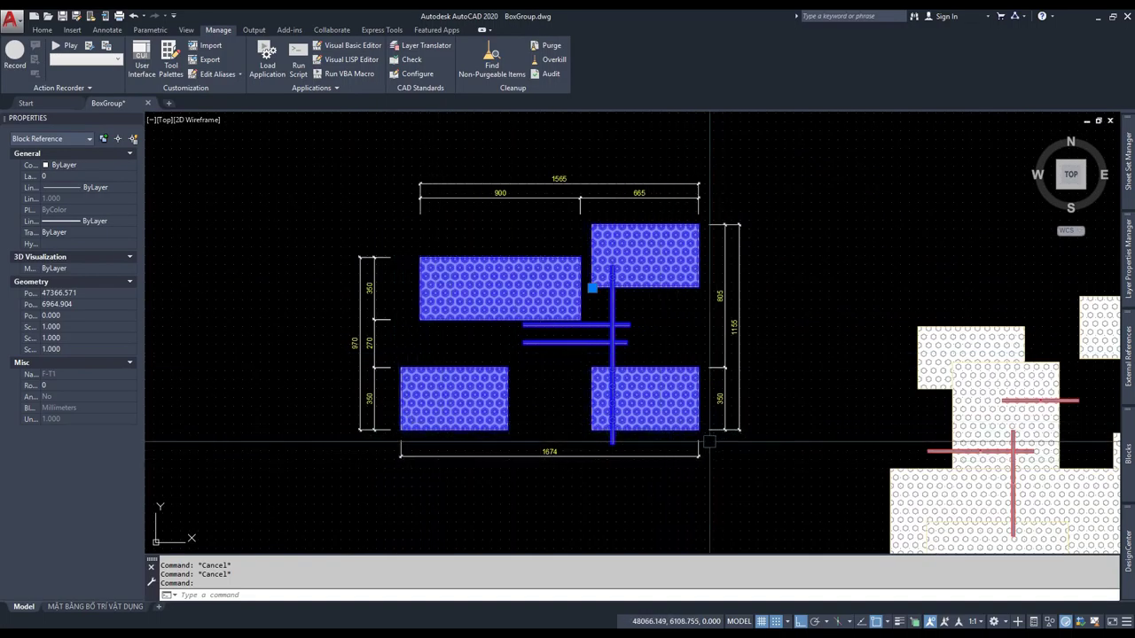
- Select the 1674 overall width dimension below the left group to inspect it
left_click(553, 455)
scroll(523, 464, "up", 2)
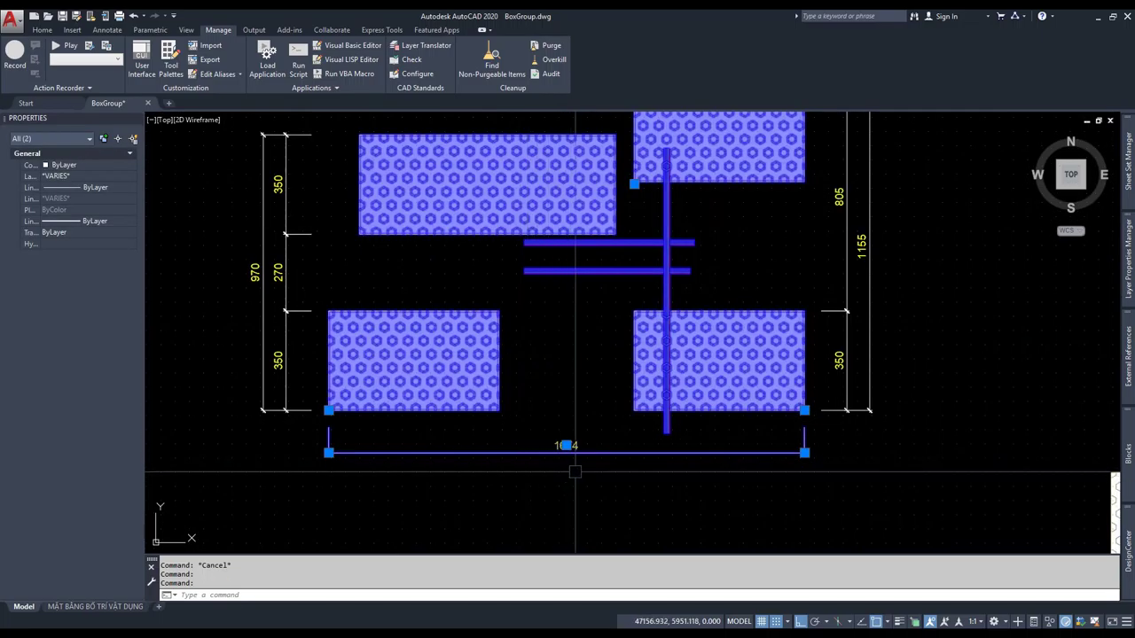
scroll(564, 456, "down", 2)
scroll(511, 321, "up", 2)
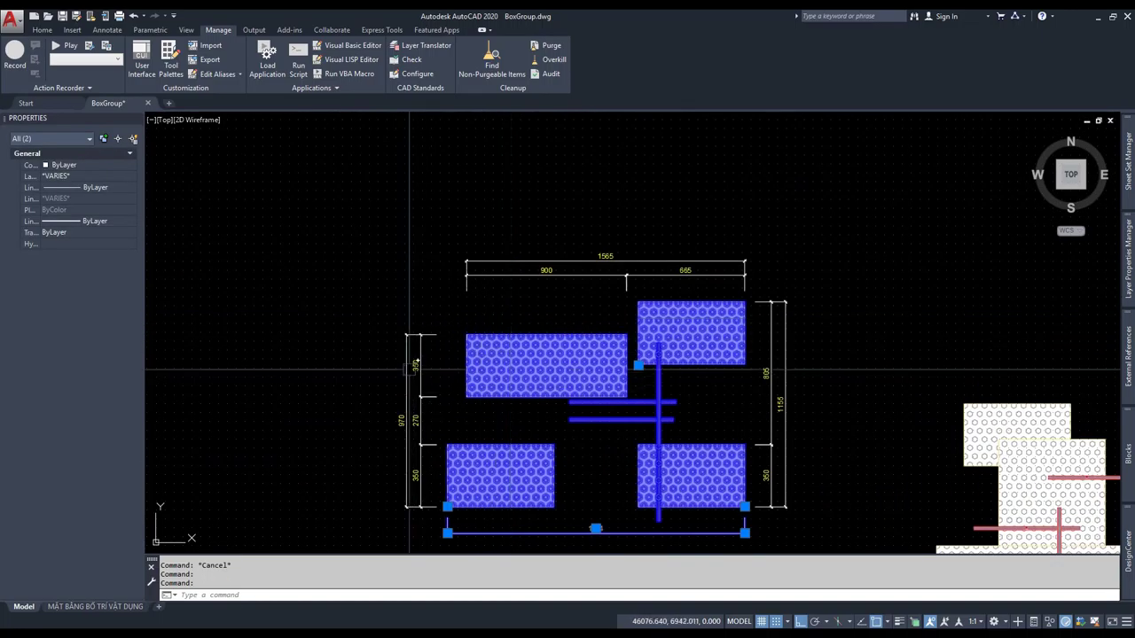
key("Escape")
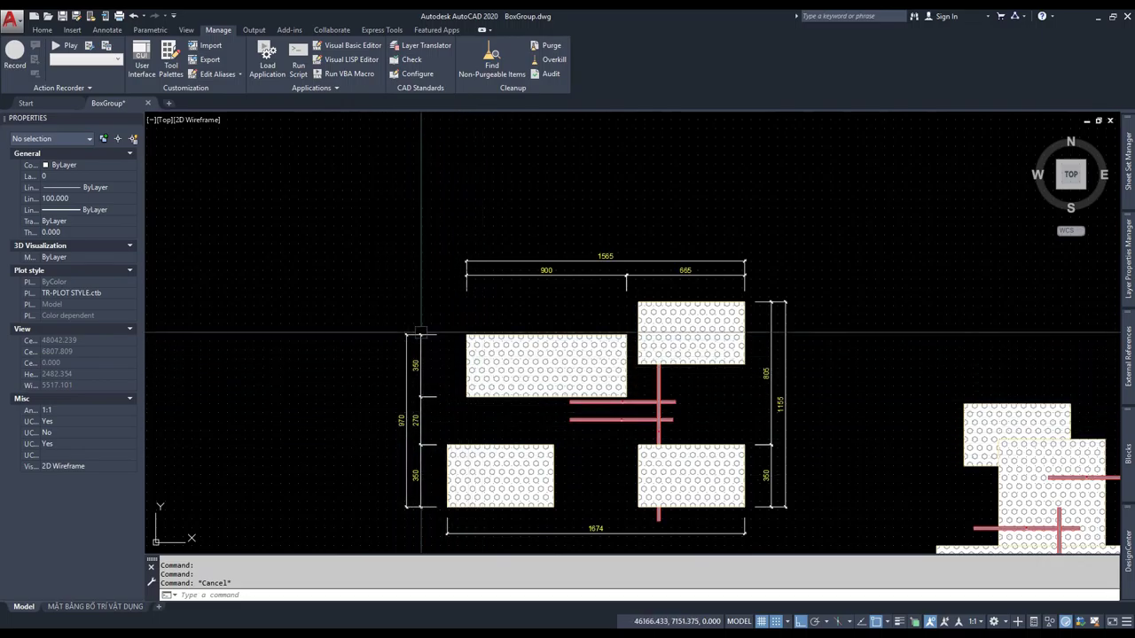
scroll(425, 429, "up", 2)
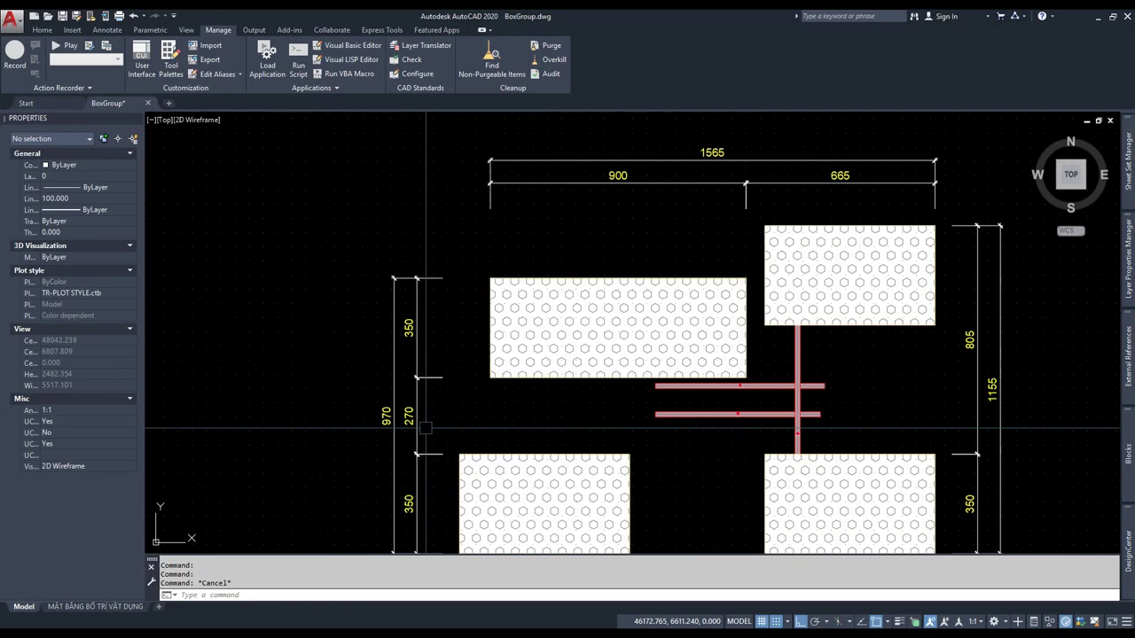
scroll(411, 324, "down", 2)
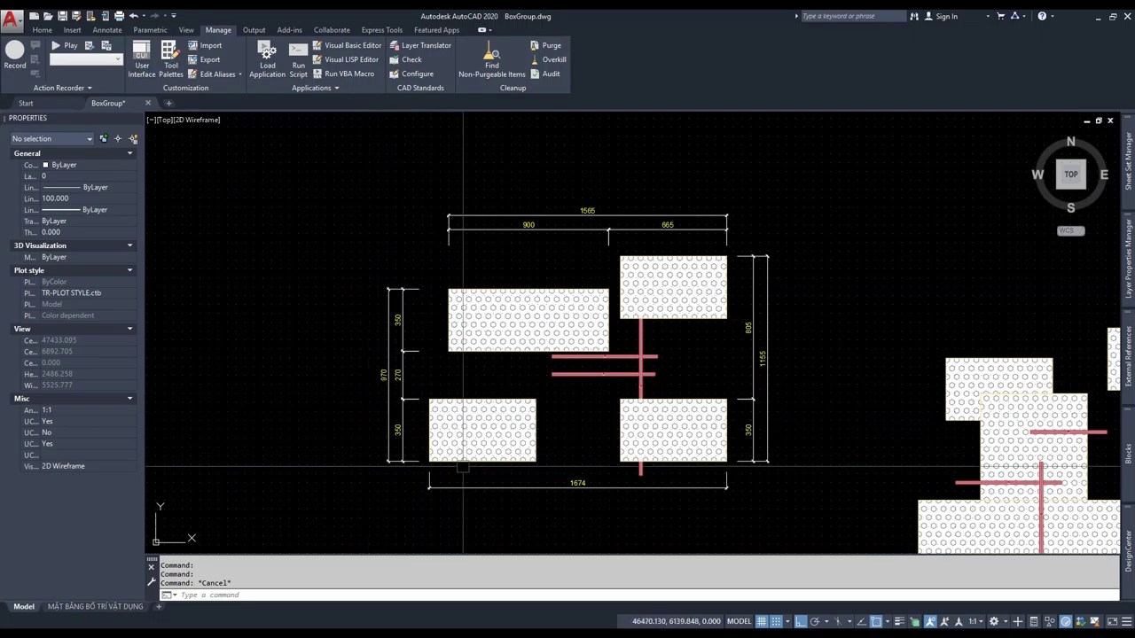
scroll(416, 292, "down", 3)
- Zoom in on the right box group and pick its block
scroll(601, 322, "up", 3)
scroll(600, 390, "down", 4)
scroll(637, 342, "up", 5)
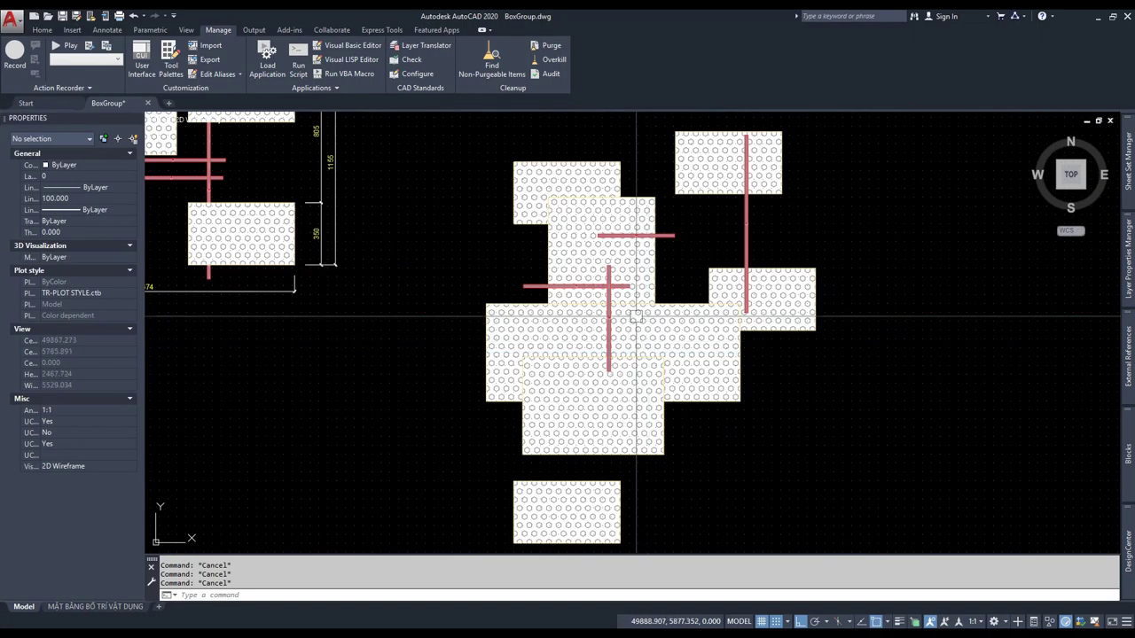
scroll(620, 332, "down", 2)
left_click(601, 325)
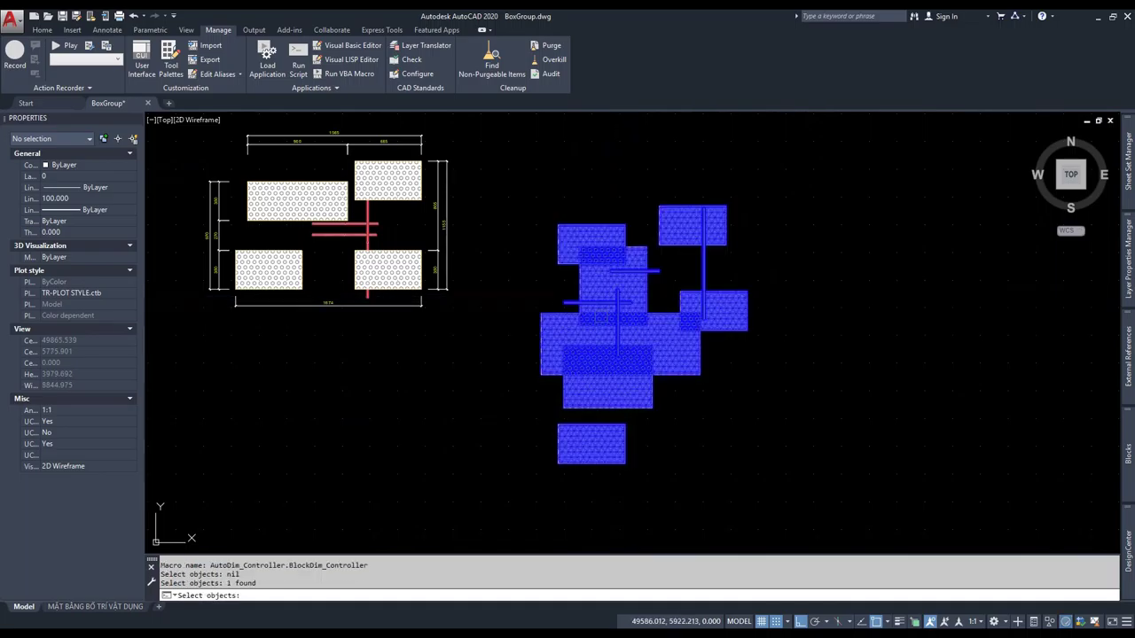
key("Escape")
key("Escape")
scroll(532, 266, "up", 2)
scroll(590, 244, "down", 2)
scroll(752, 189, "up", 2)
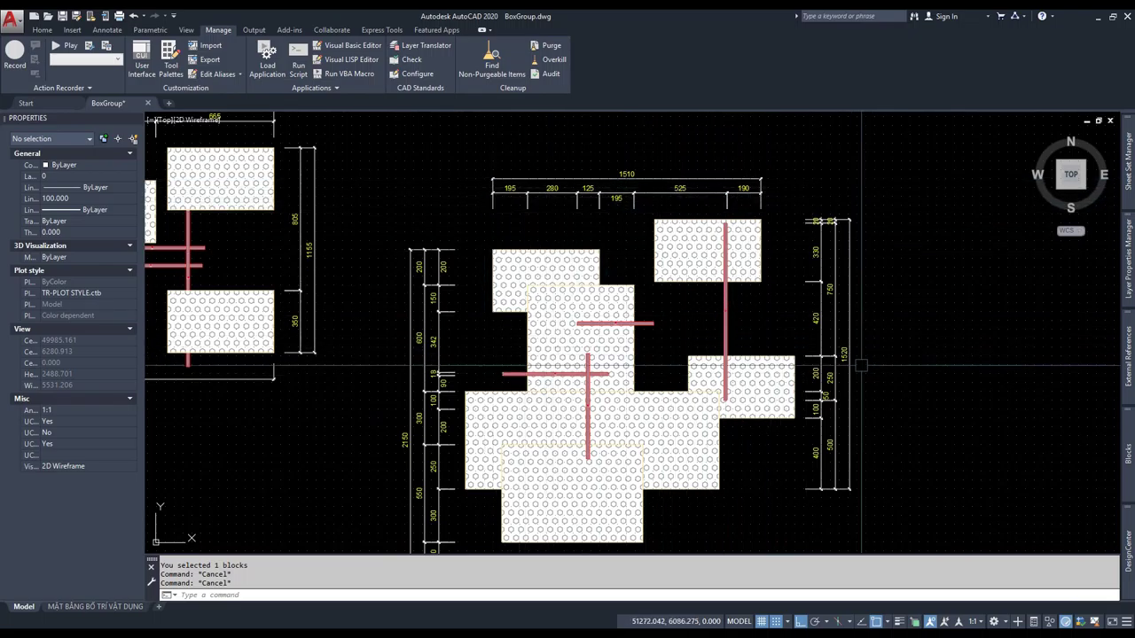
scroll(454, 253, "down", 2)
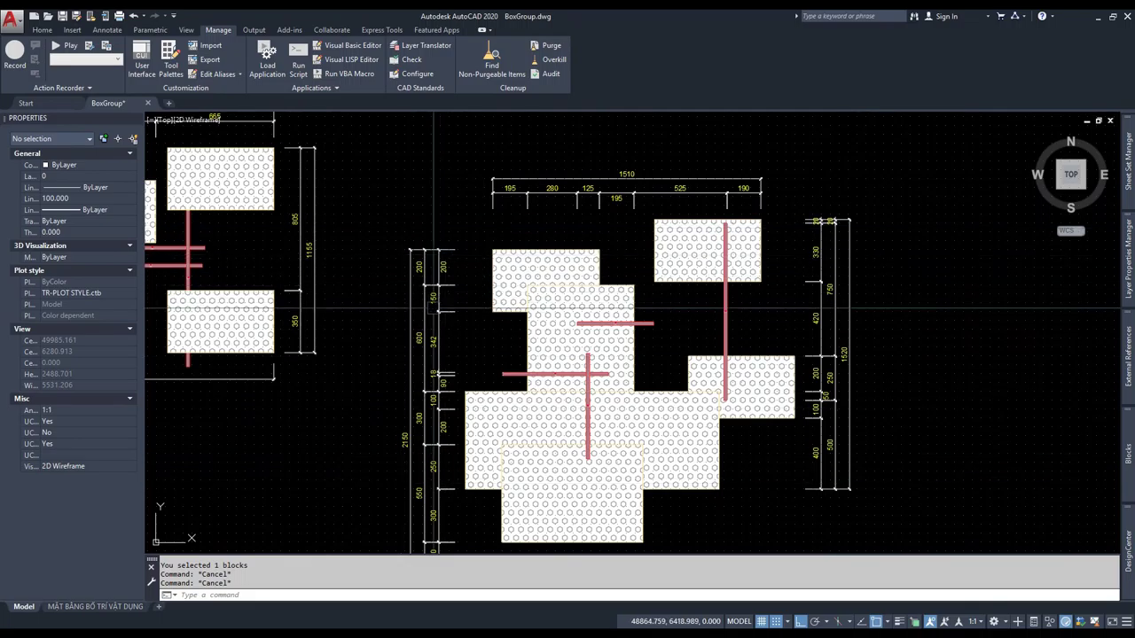
scroll(441, 432, "up", 2)
scroll(438, 423, "up", 3)
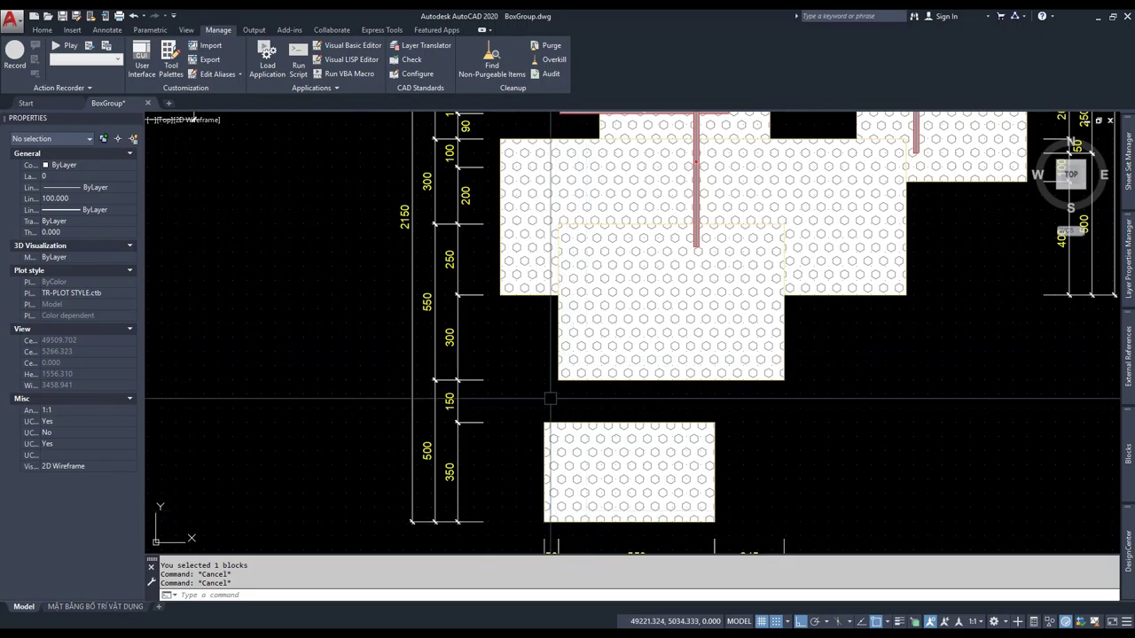
- Pan and zoom to review the right group's dimensions: 1510 top, 2150 and 1520 sides
middle_click_drag(596, 376, 629, 471)
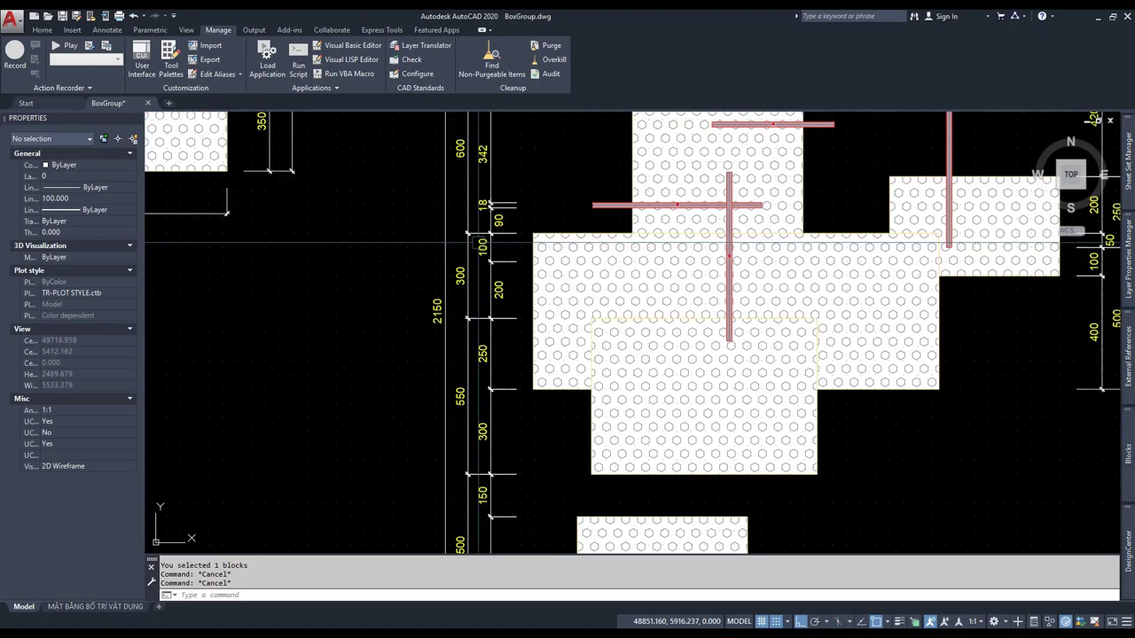
scroll(446, 358, "down", 2)
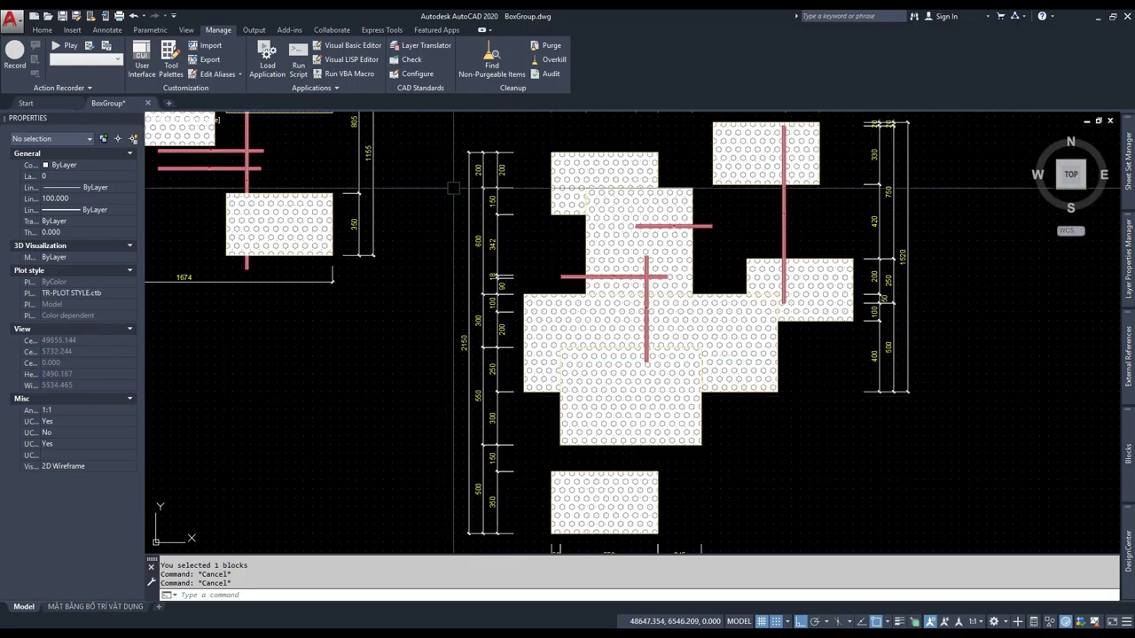
scroll(487, 433, "up", 4)
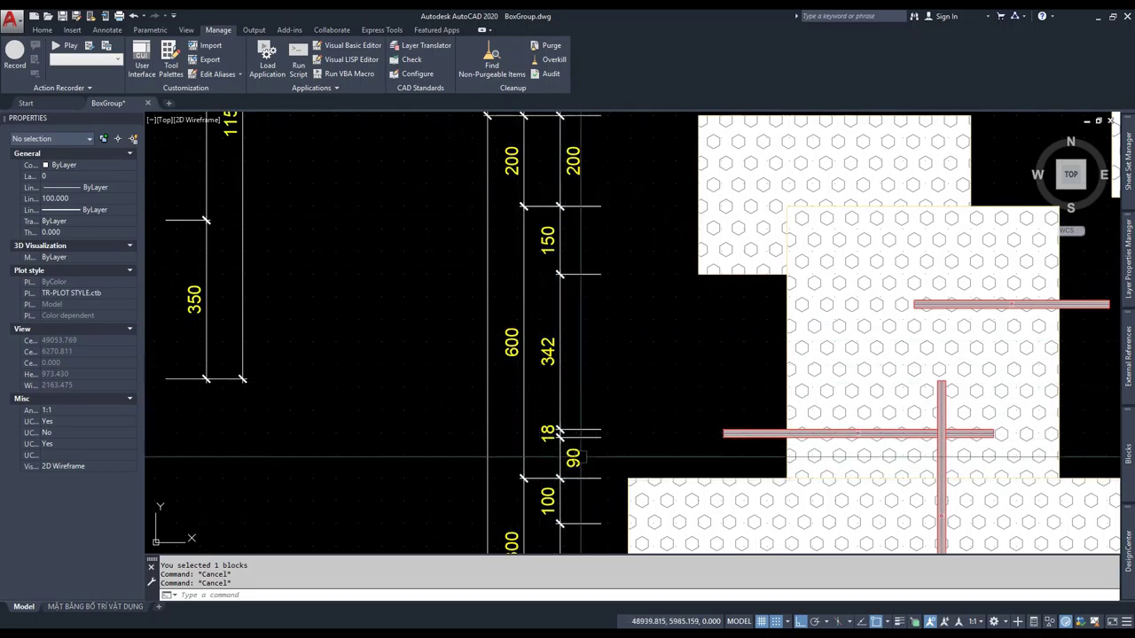
scroll(581, 458, "down", 3)
scroll(617, 268, "up", 3)
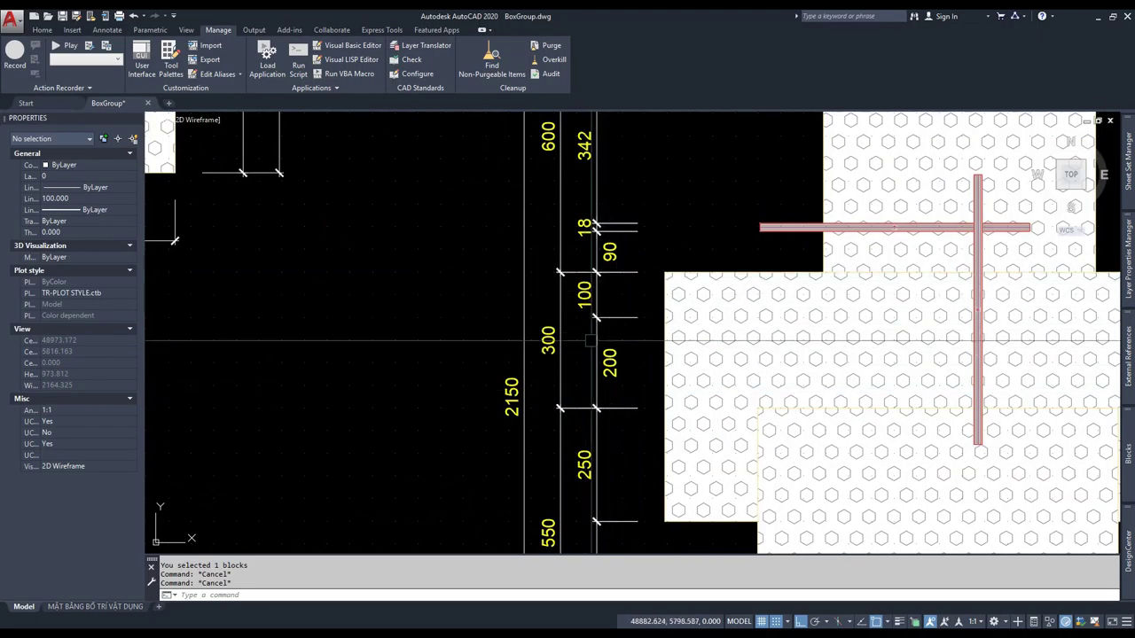
scroll(618, 316, "down", 2)
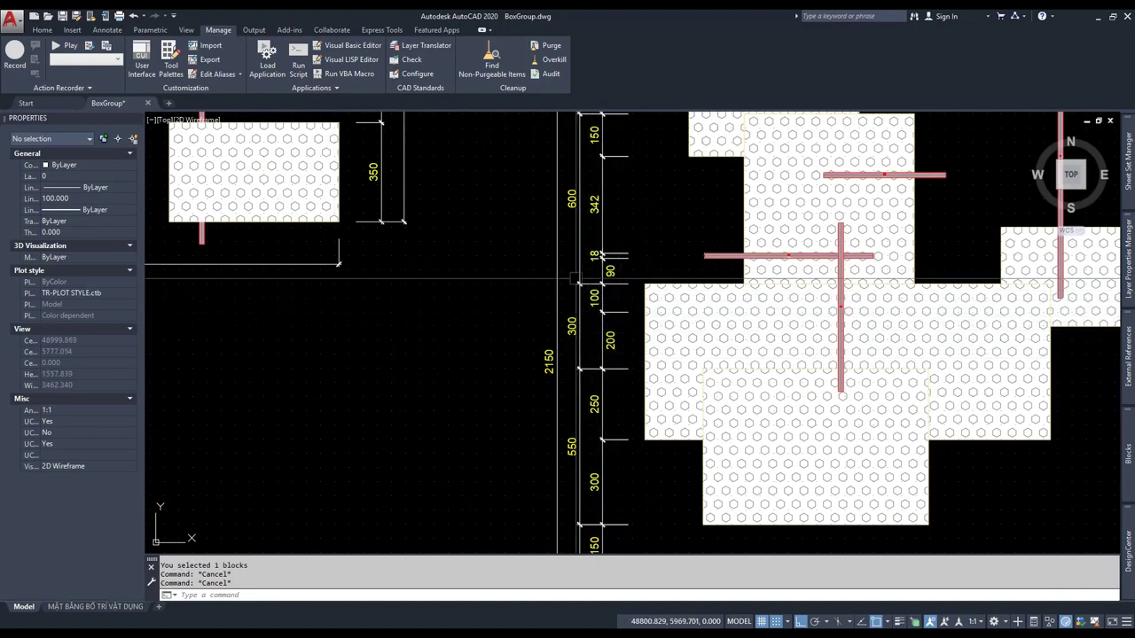
scroll(618, 368, "down", 2)
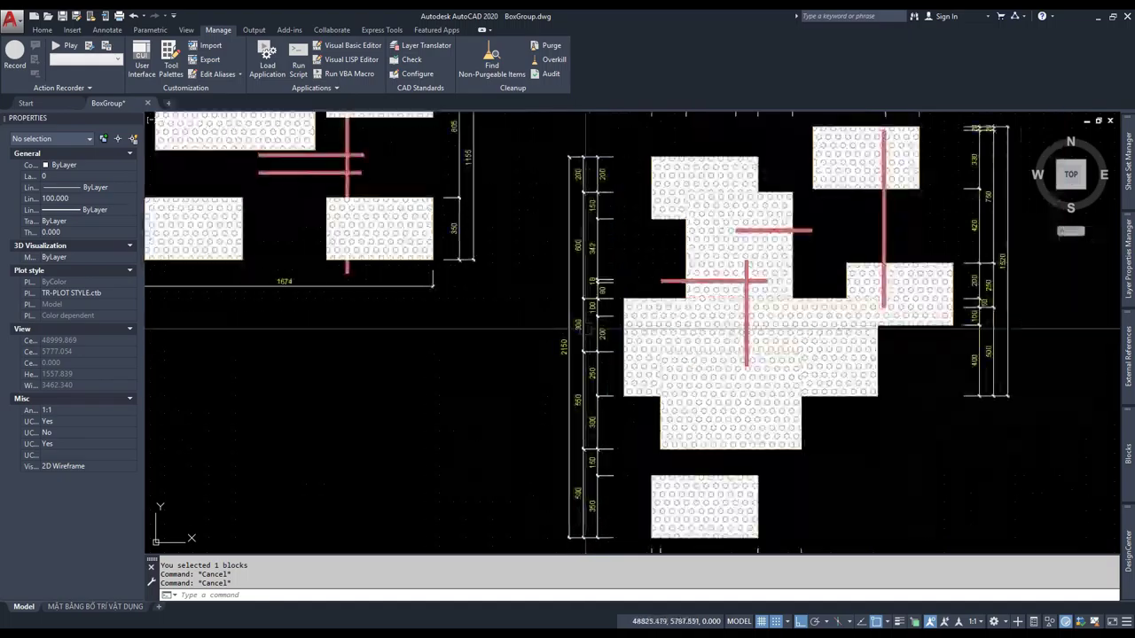
scroll(577, 405, "up", 2)
scroll(606, 344, "down", 3)
scroll(606, 345, "up", 3)
scroll(612, 283, "down", 2)
scroll(614, 250, "up", 4)
scroll(611, 357, "down", 2)
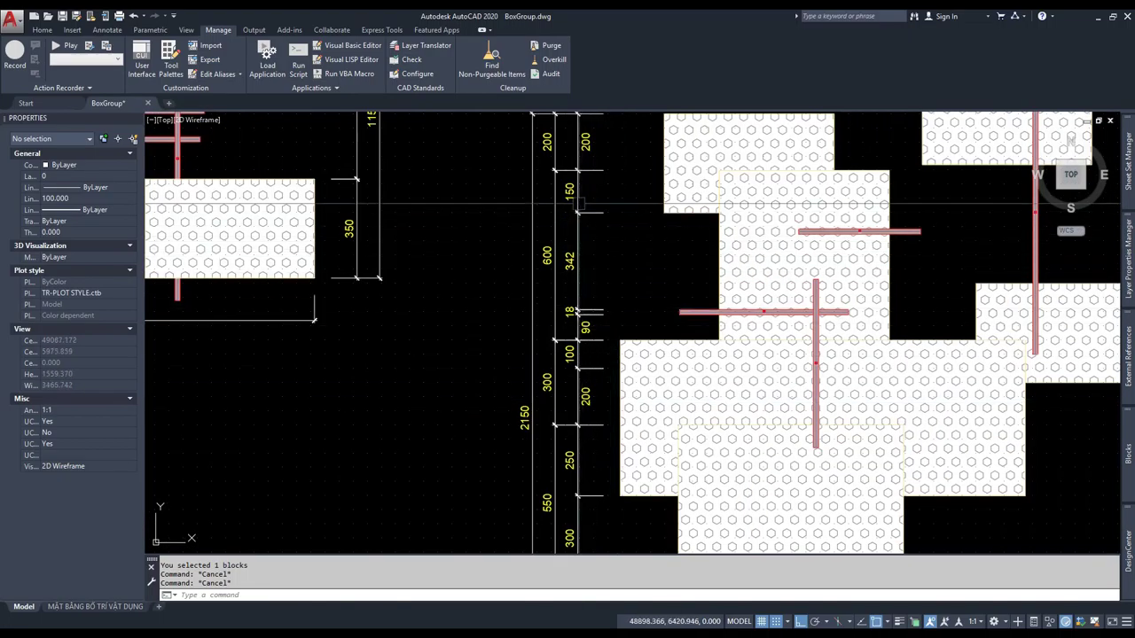
scroll(577, 205, "up", 2)
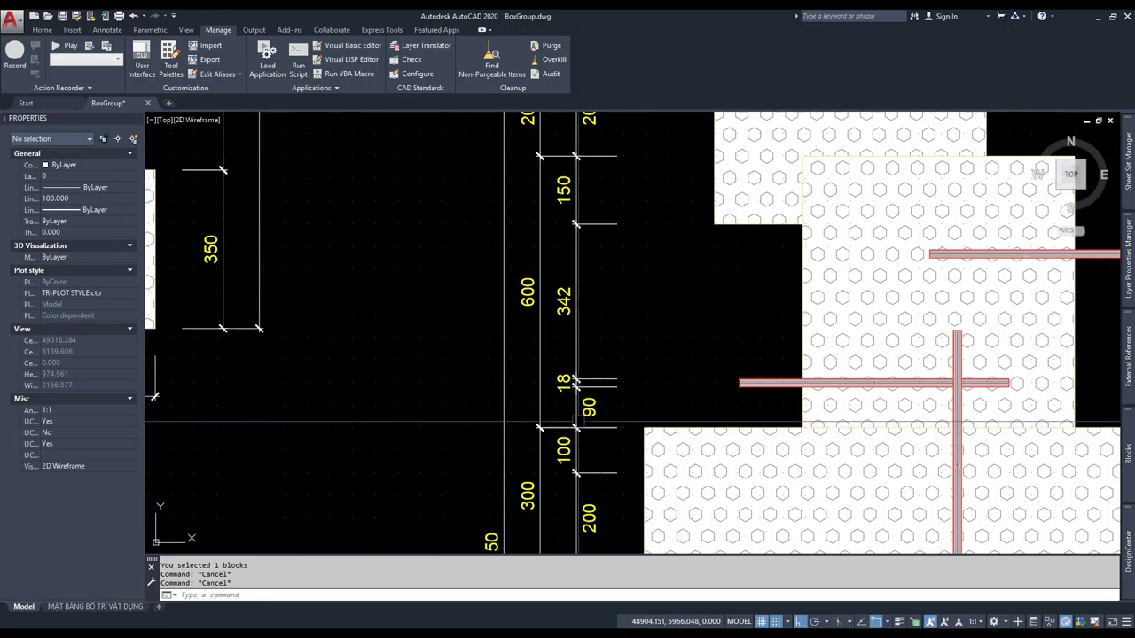
scroll(558, 392, "up", 2)
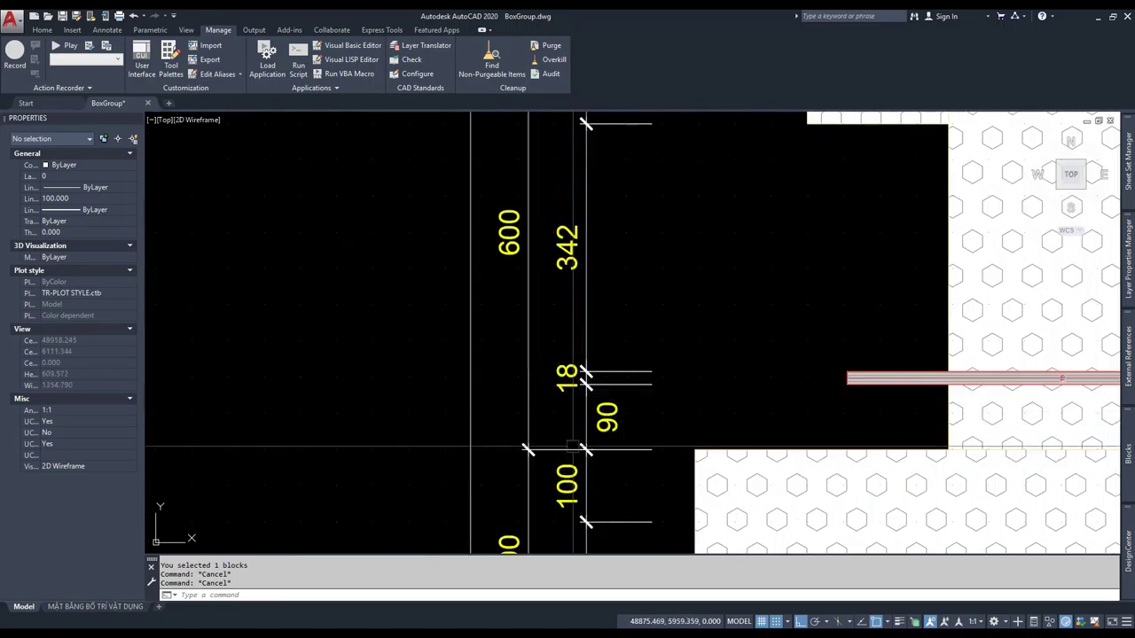
scroll(561, 415, "down", 2)
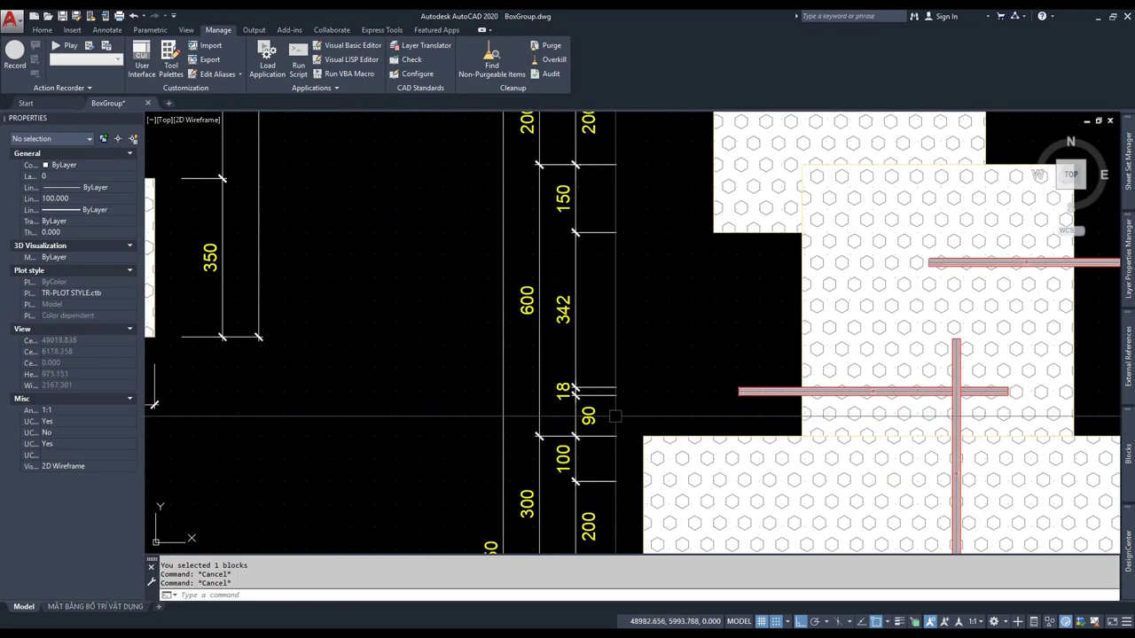
scroll(531, 404, "down", 2)
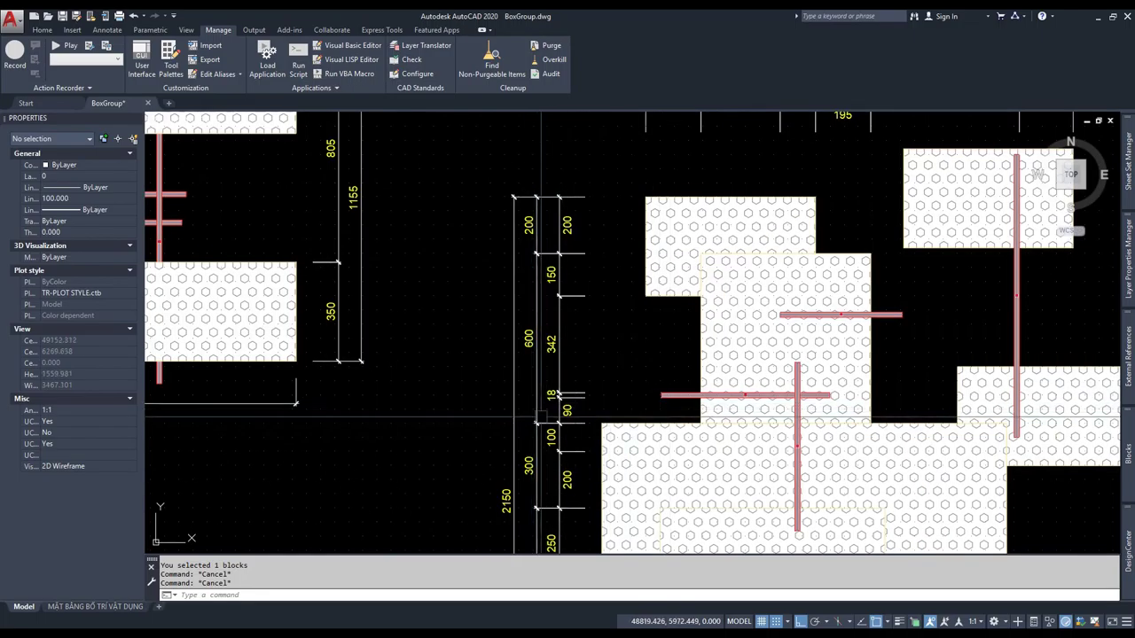
scroll(571, 413, "up", 2)
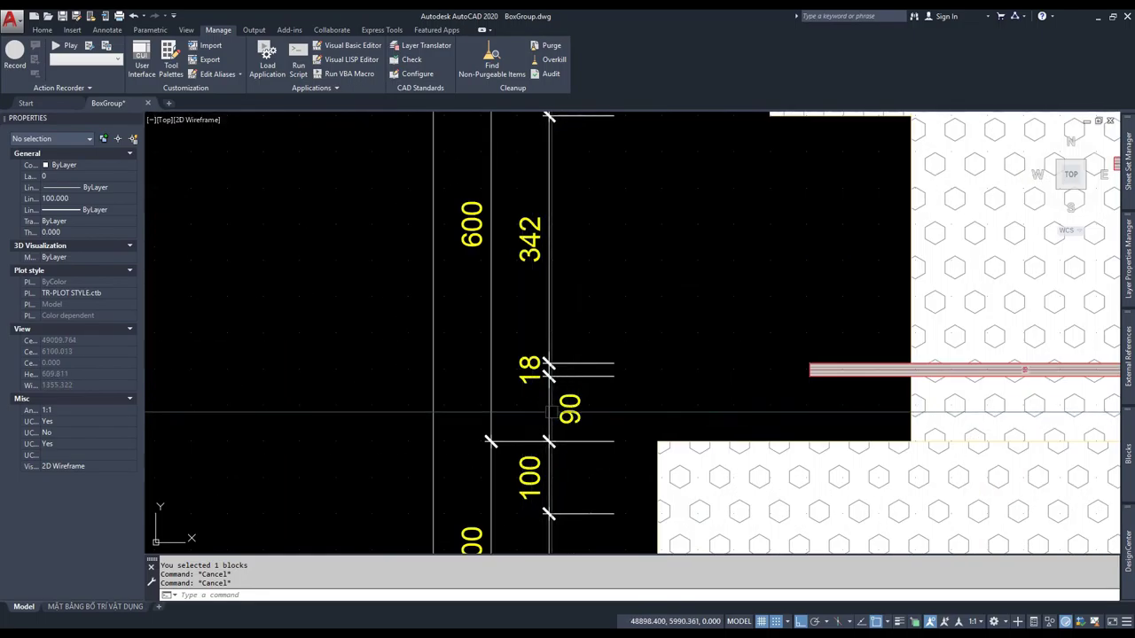
scroll(550, 412, "down", 2)
scroll(523, 355, "down", 3)
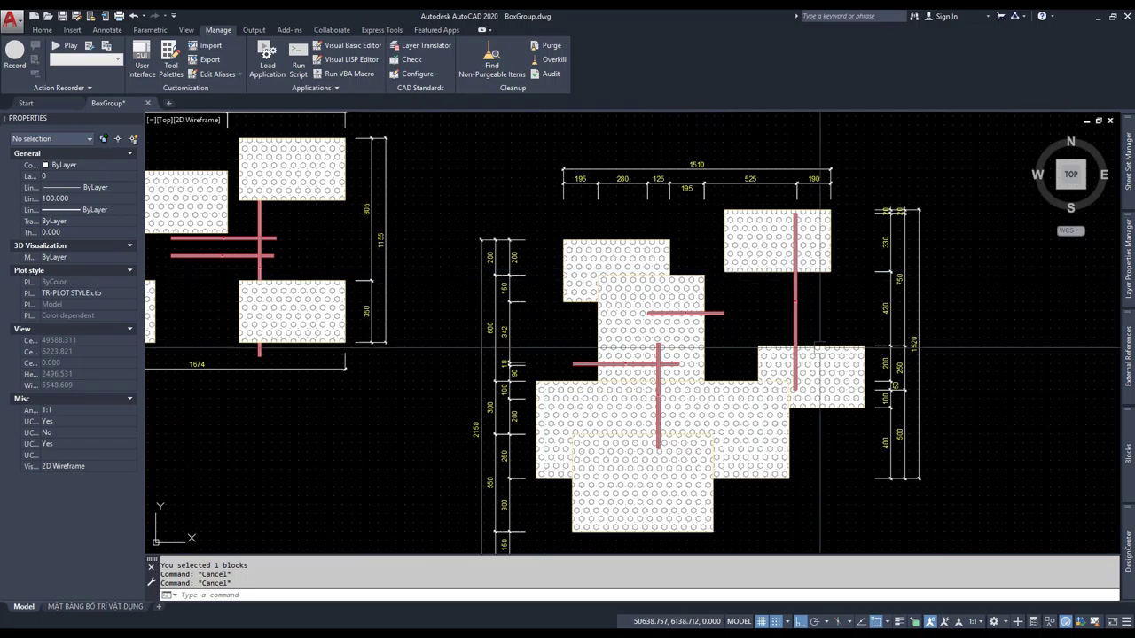
scroll(498, 364, "up", 2)
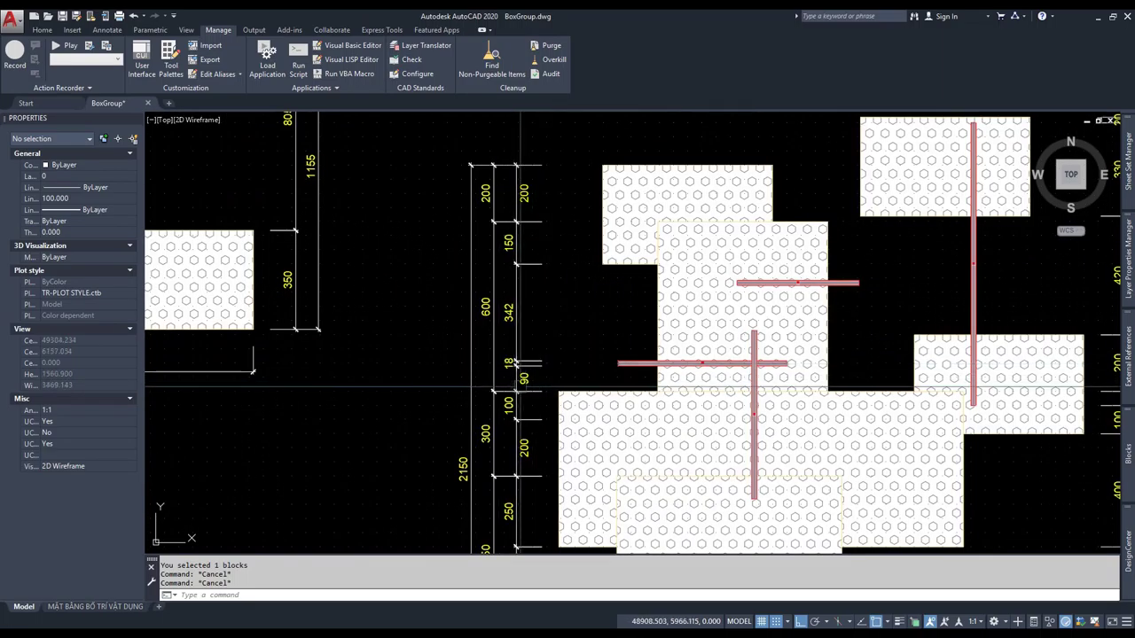
scroll(516, 386, "up", 2)
scroll(516, 387, "down", 2)
scroll(518, 387, "down", 1)
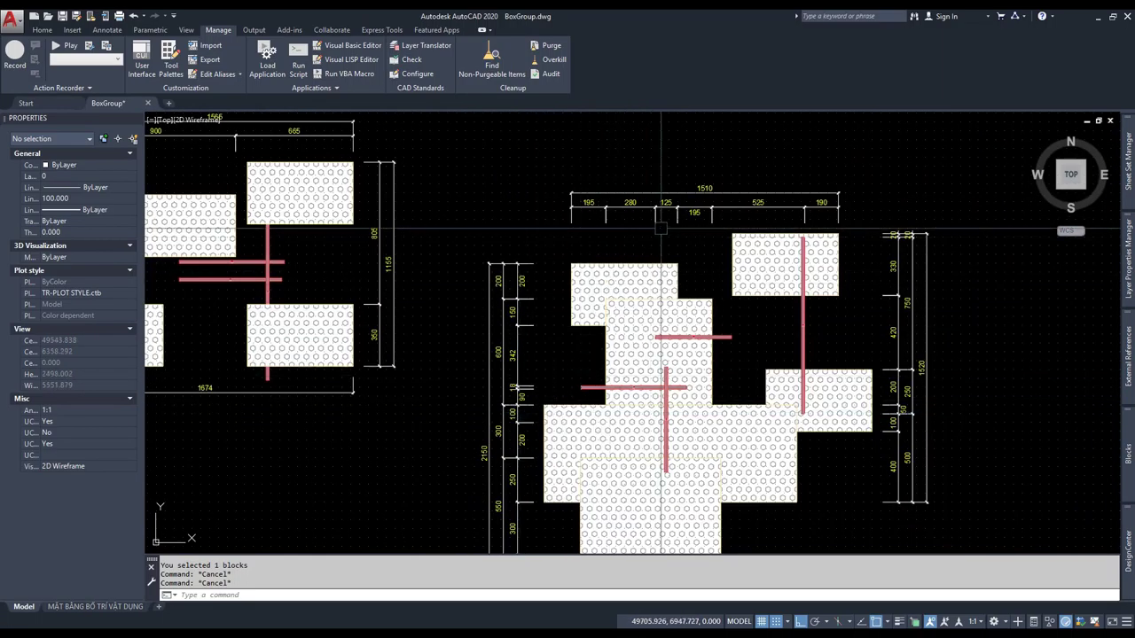
scroll(682, 192, "up", 2)
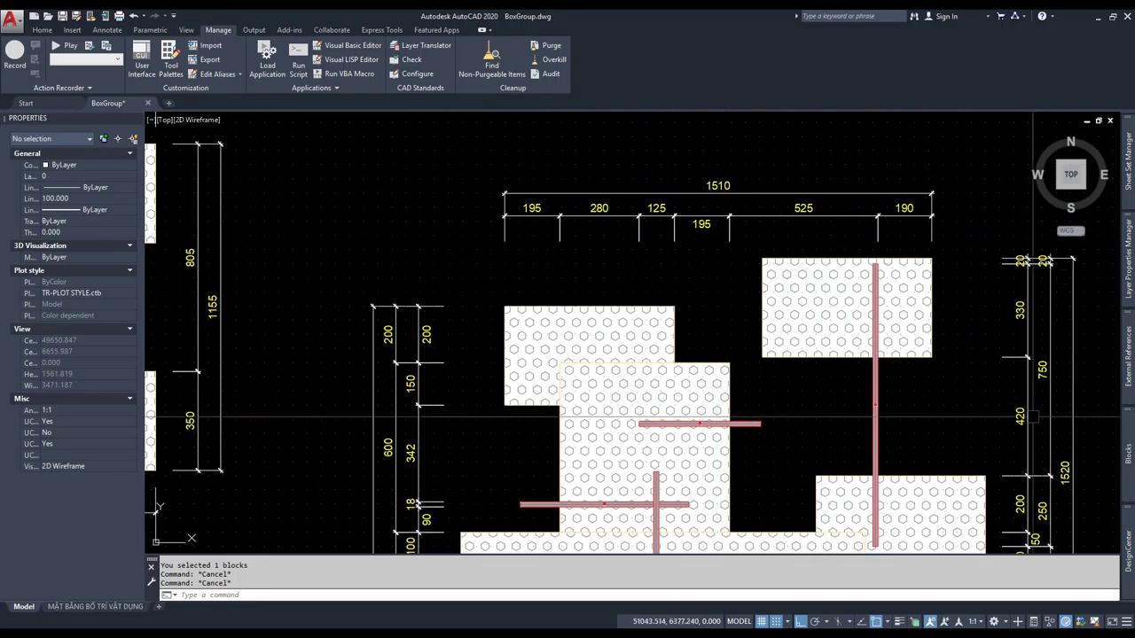
scroll(1032, 417, "up", 2)
scroll(975, 390, "down", 4)
scroll(887, 368, "up", 4)
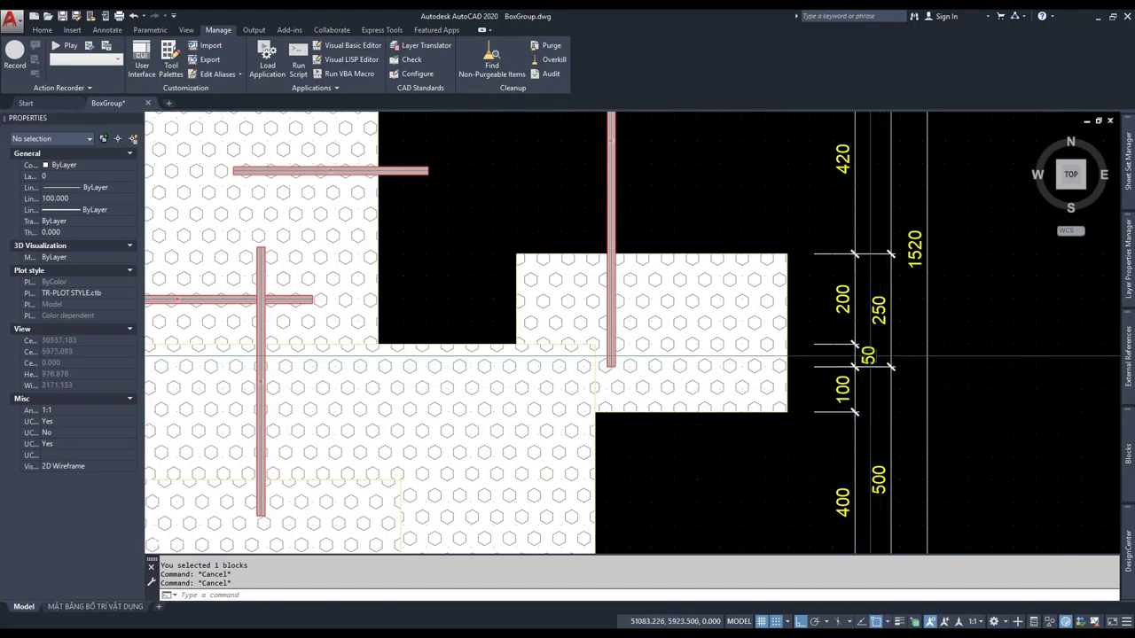
scroll(886, 359, "down", 3)
scroll(887, 359, "down", 1)
scroll(454, 452, "up", 5)
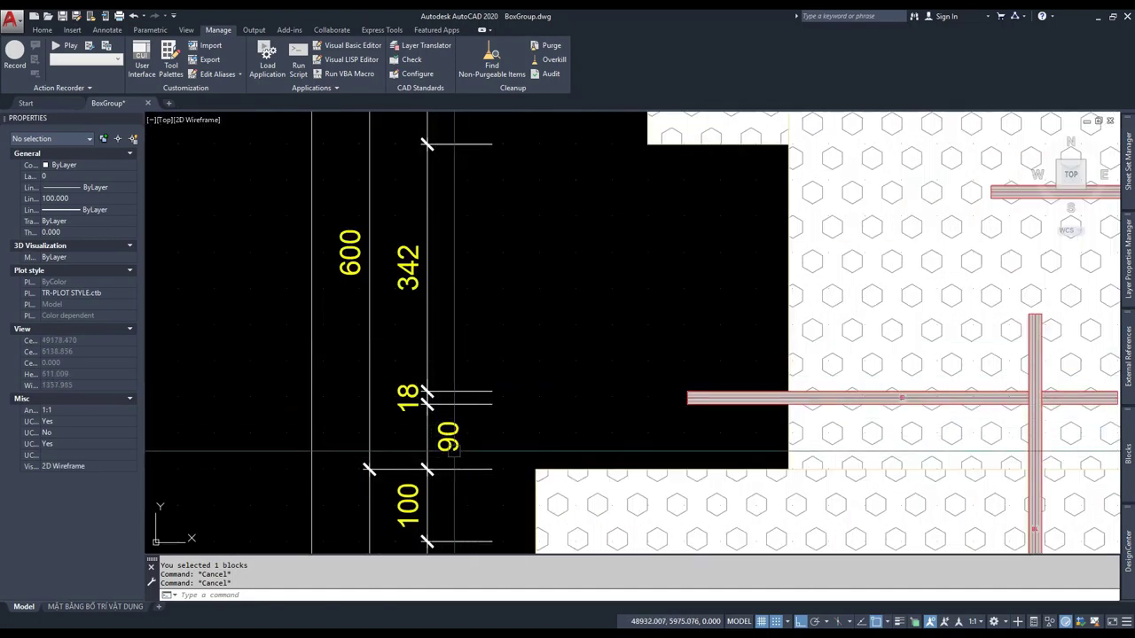
scroll(477, 434, "down", 4)
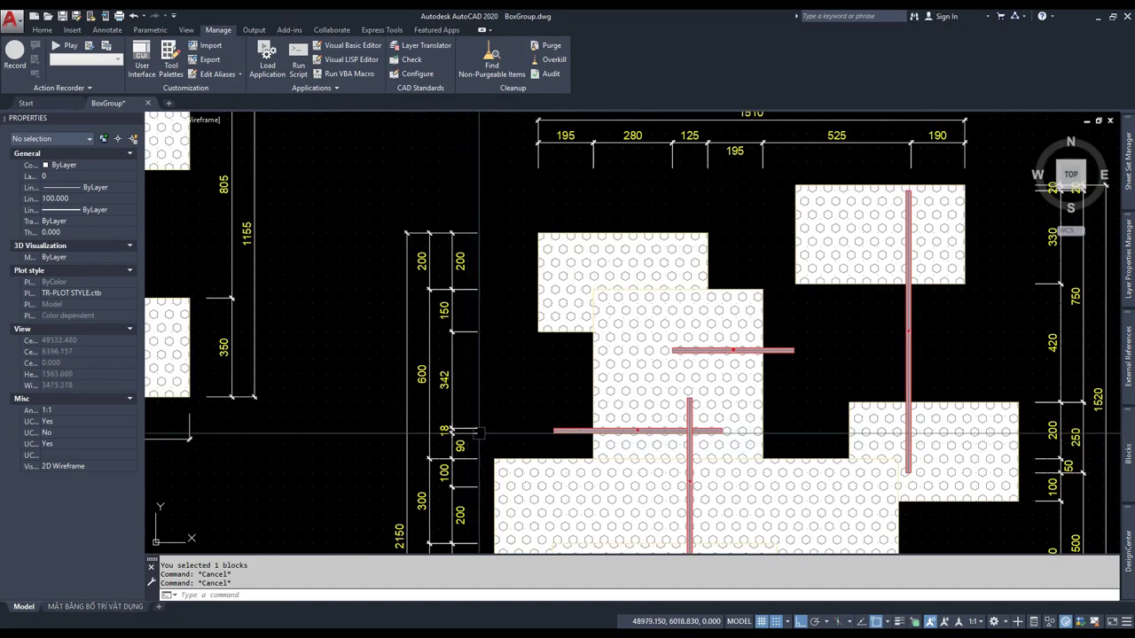
scroll(742, 140, "up", 2)
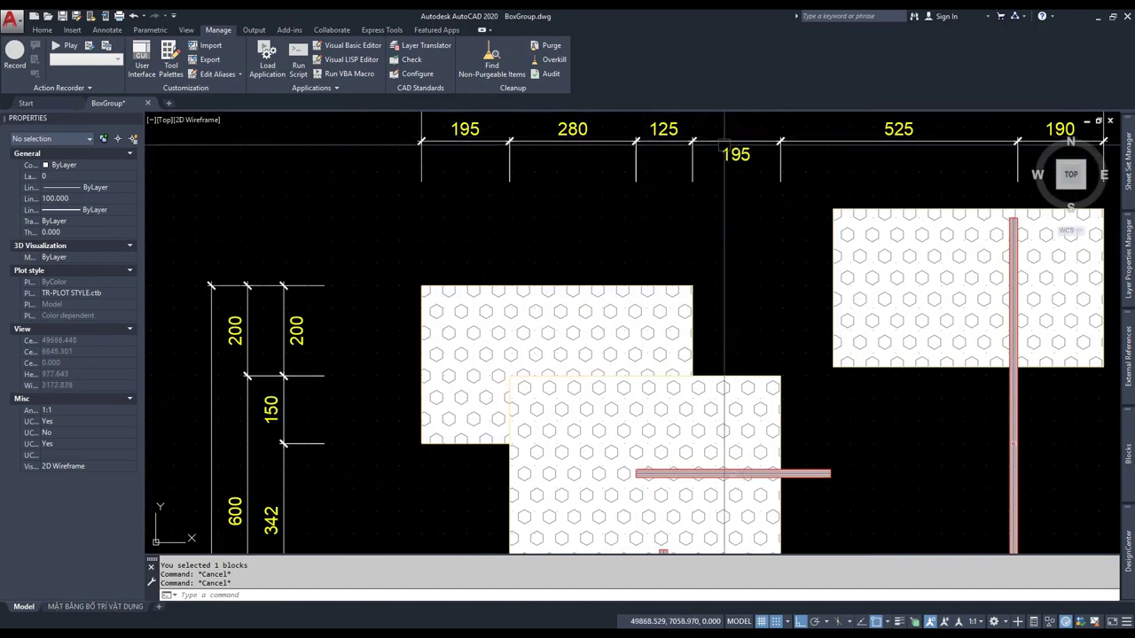
scroll(713, 184, "down", 2)
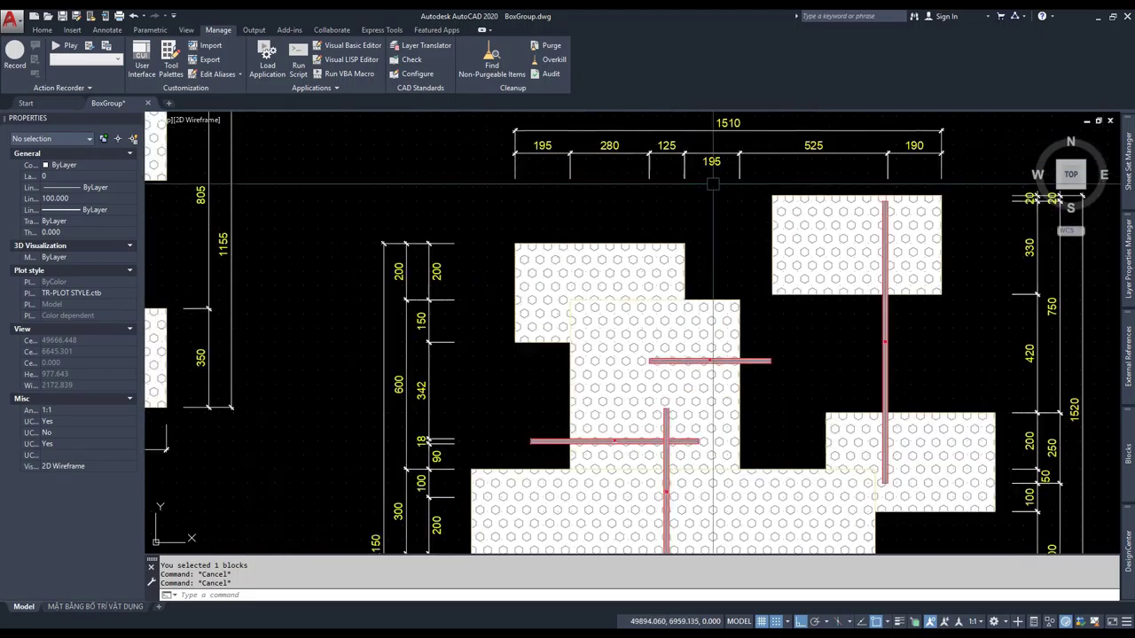
scroll(712, 183, "down", 2)
scroll(416, 266, "up", 2)
scroll(501, 277, "down", 5)
scroll(501, 276, "up", 5)
scroll(501, 276, "up", 1)
scroll(461, 310, "down", 2)
scroll(612, 293, "down", 2)
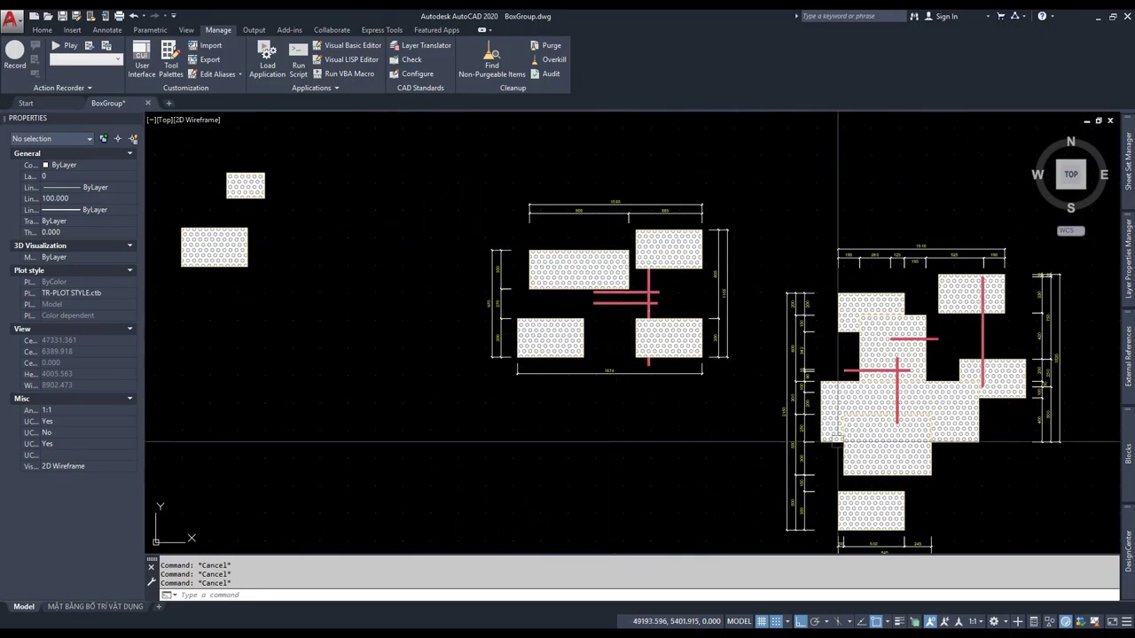
scroll(838, 442, "up", 2)
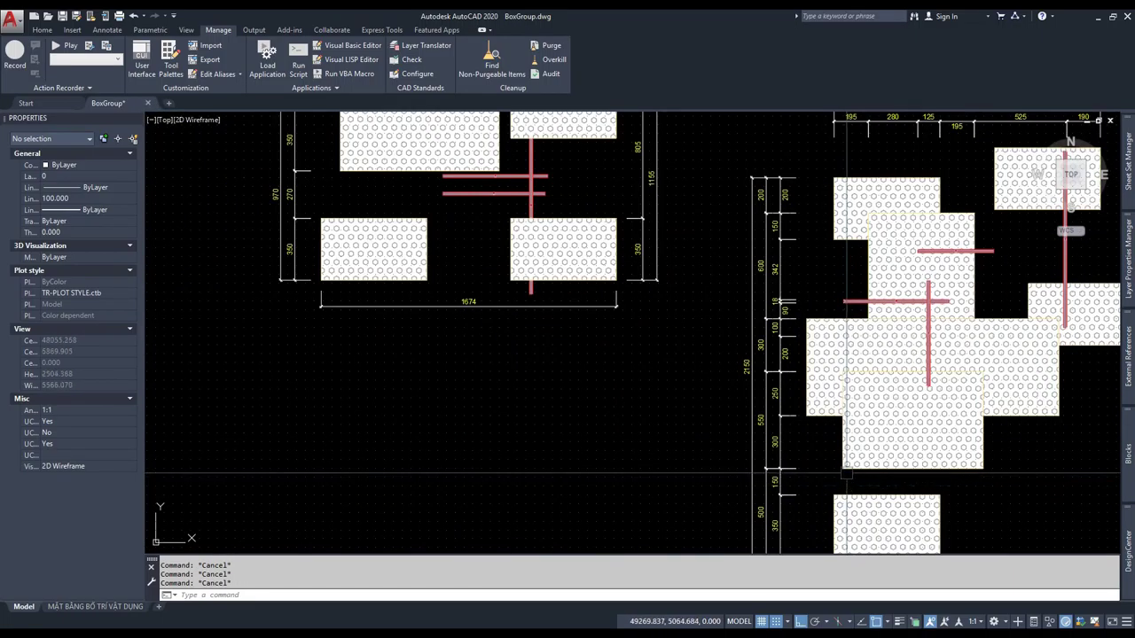
- Select the right group's block and choose Edit Block In-place from its shortcut menu
left_click(842, 310)
scroll(851, 305, "up", 3)
left_click(798, 302)
right_click(814, 312)
left_click(851, 351)
- Accept block 1111 for reference editing and select its horizontal bar
left_click(580, 405)
key("Escape")
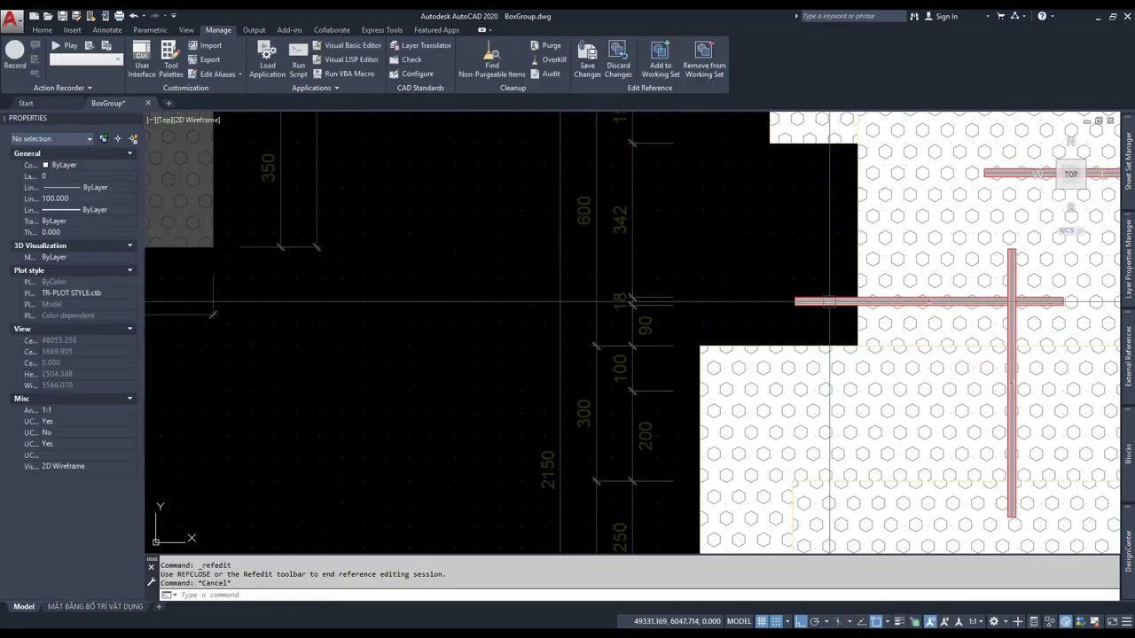
left_click(829, 301)
scroll(819, 274, "up", 2)
- Copy the horizontal bar twice upward with the COPY command
type("c")
key("Return")
left_click(825, 304)
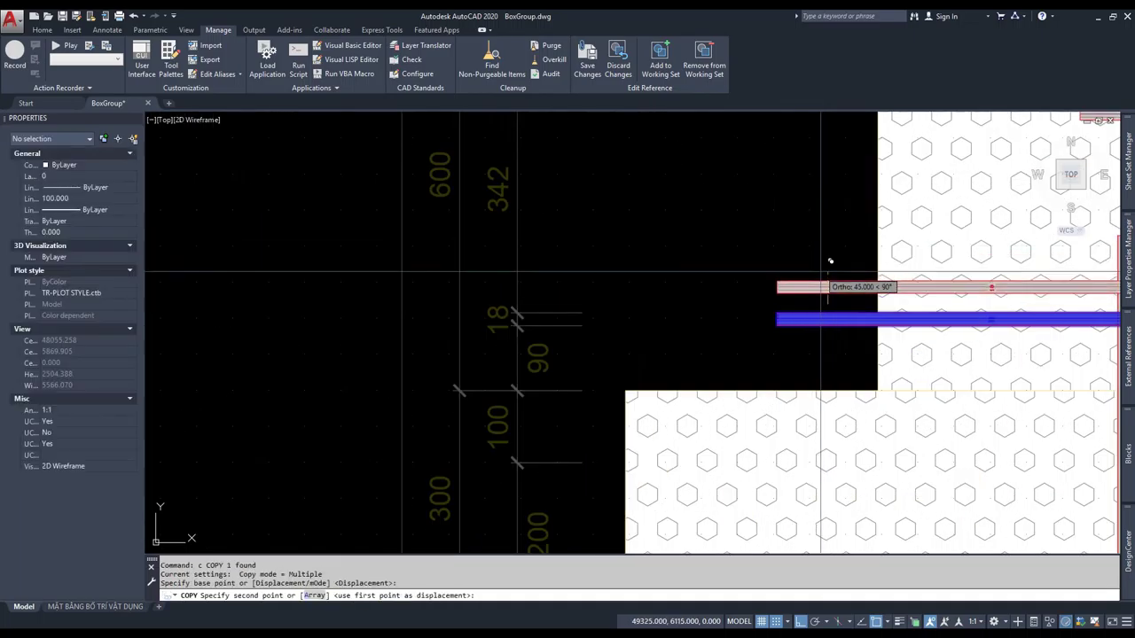
left_click(821, 272)
left_click(822, 222)
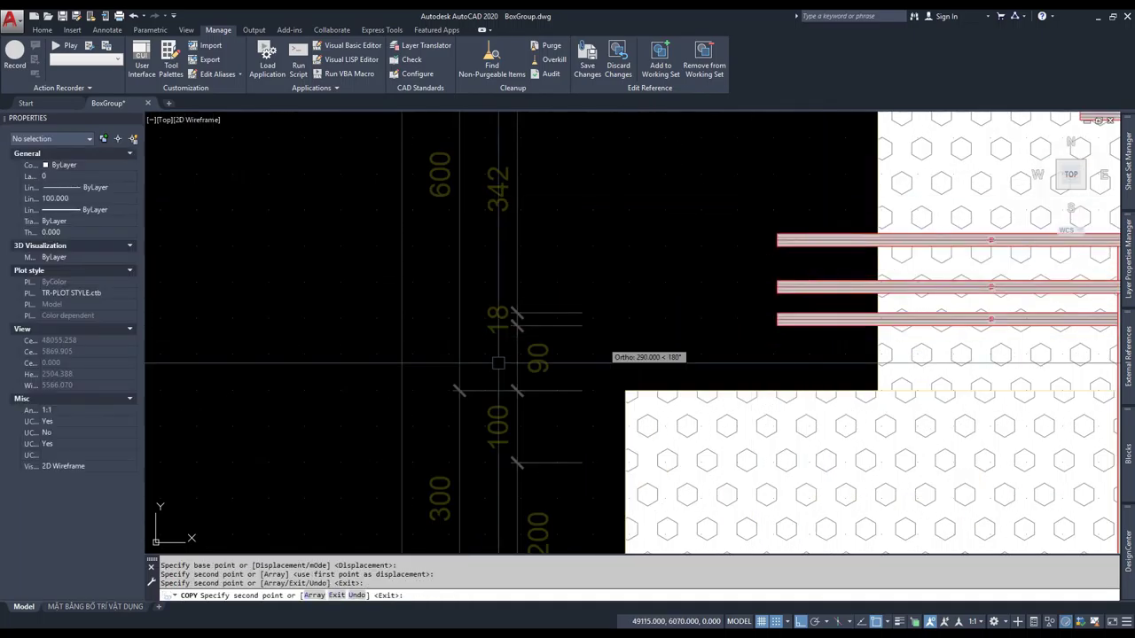
key("Escape")
scroll(561, 363, "down", 5)
- Save the reference edit so both block 1111 instances update
left_click(600, 55)
key("Return")
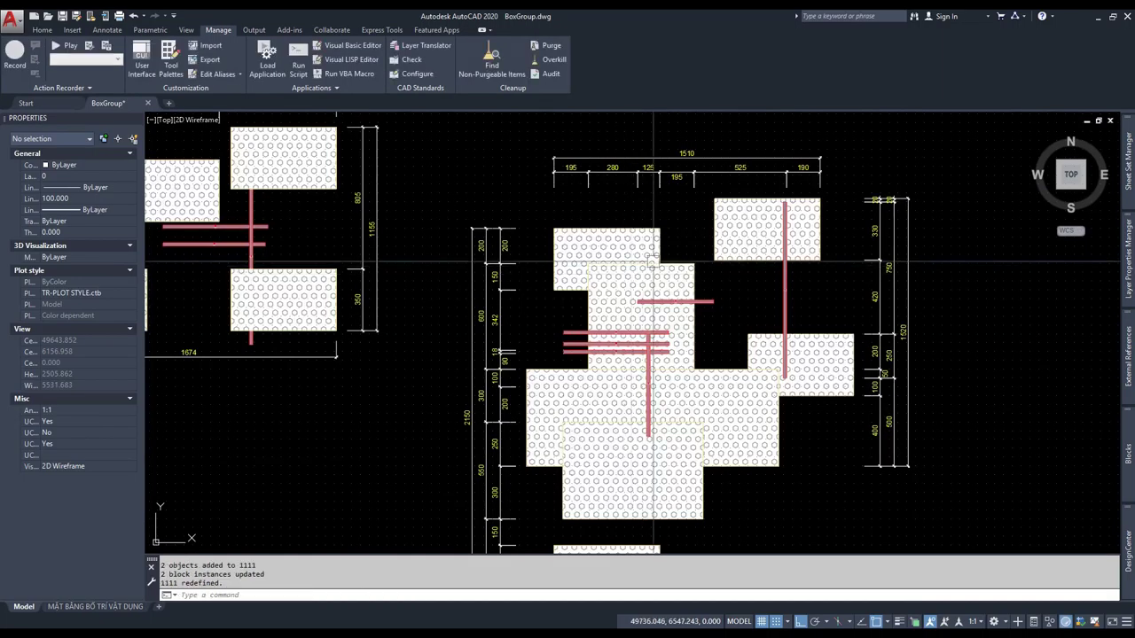
scroll(632, 280, "down", 4)
left_click(562, 198)
left_click(845, 444)
scroll(657, 322, "up", 2)
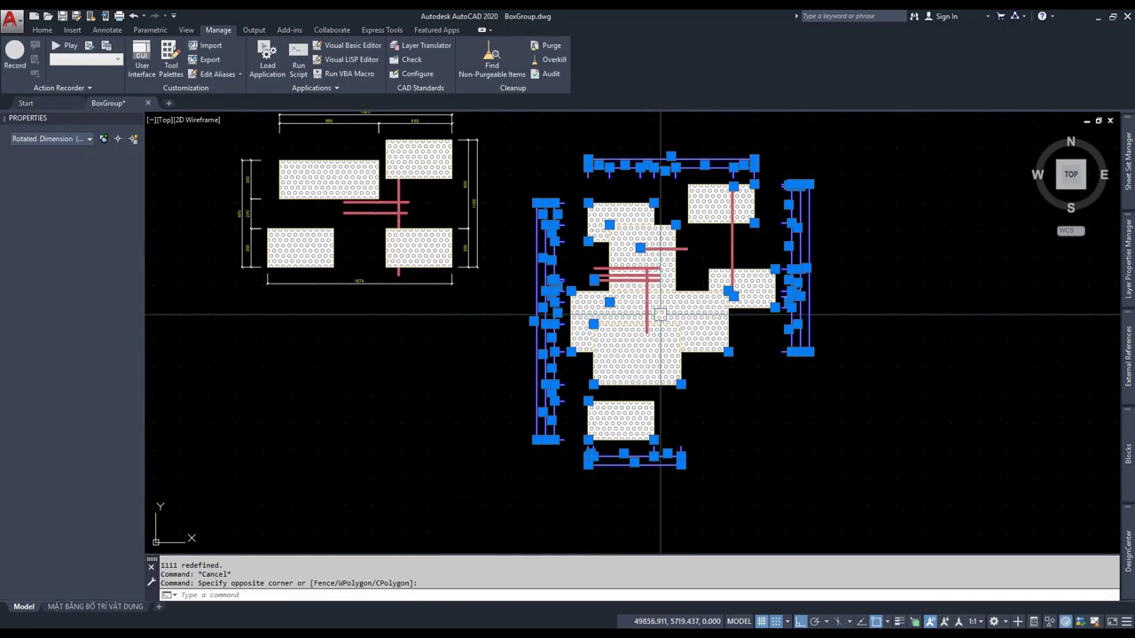
key("Delete")
scroll(565, 282, "up", 2)
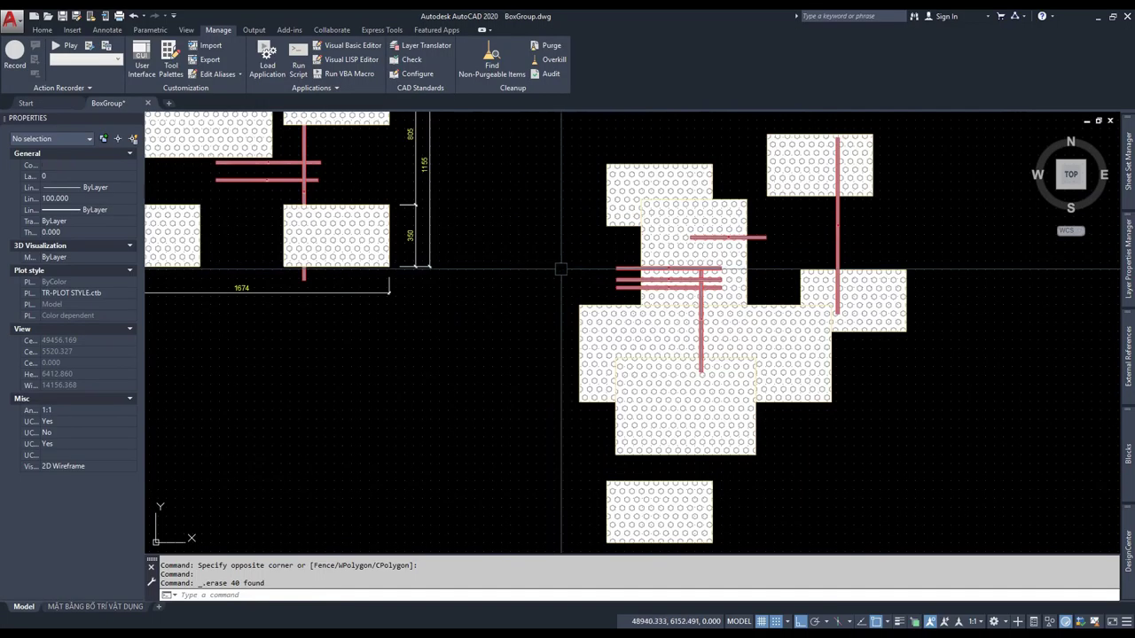
left_click(612, 310)
key("Return")
key("Escape")
scroll(617, 322, "up", 4)
left_click(735, 266)
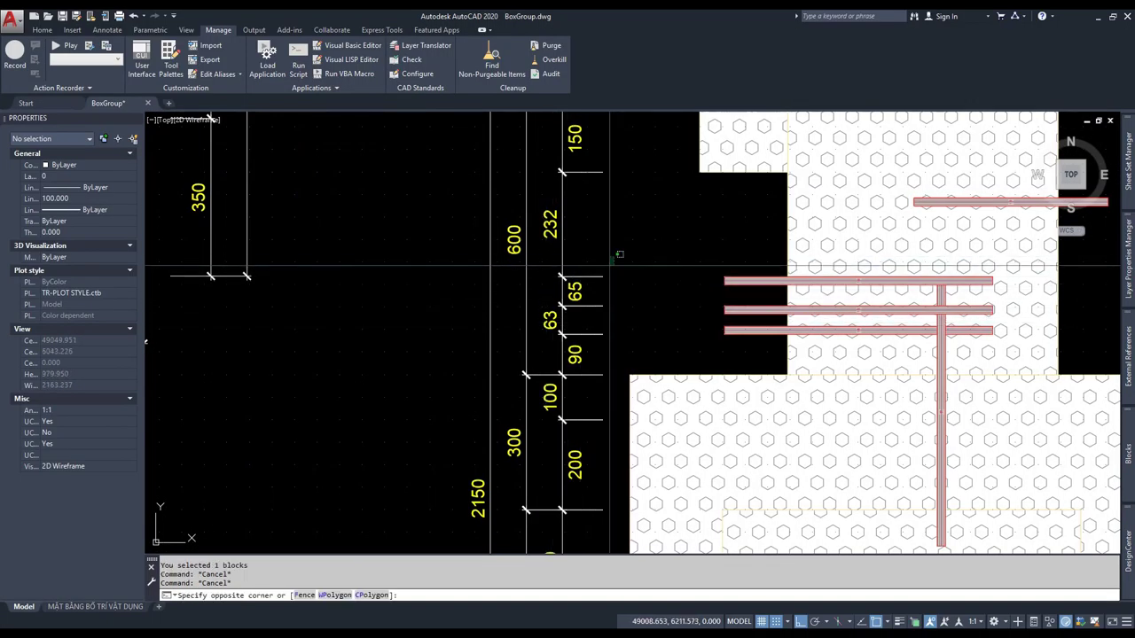
left_click(532, 399)
scroll(734, 313, "up", 3)
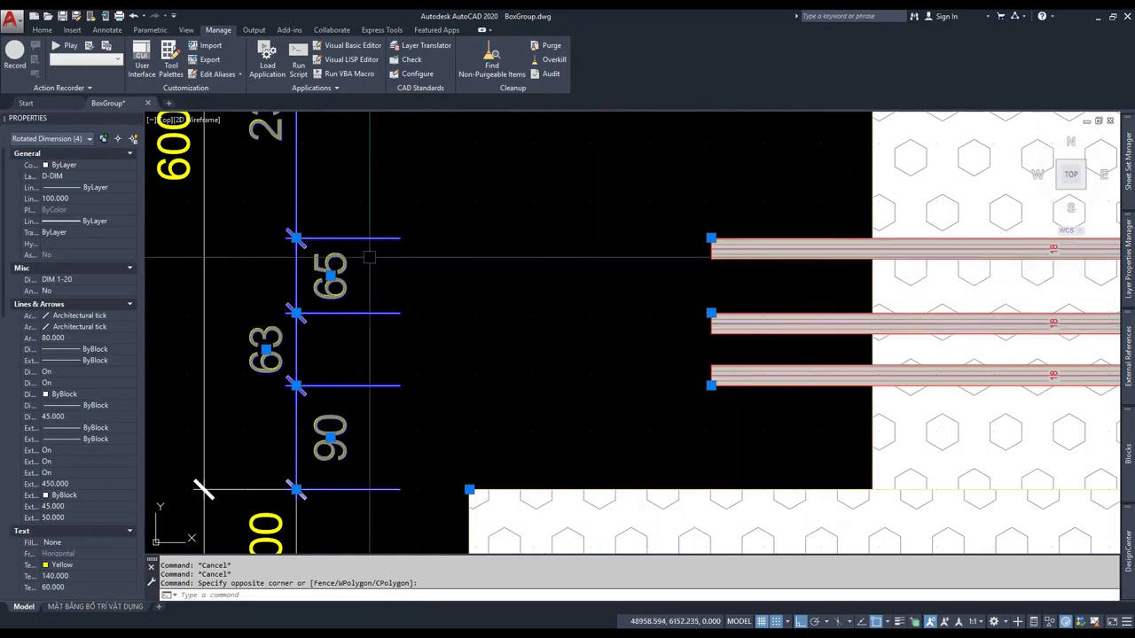
scroll(586, 399, "down", 2)
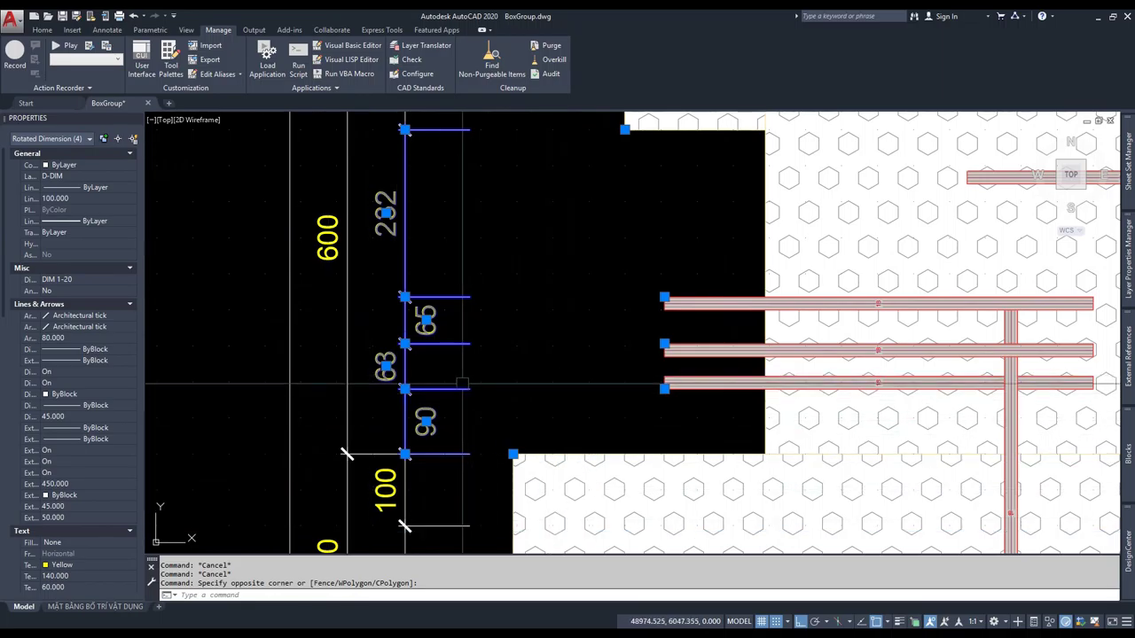
key("Escape")
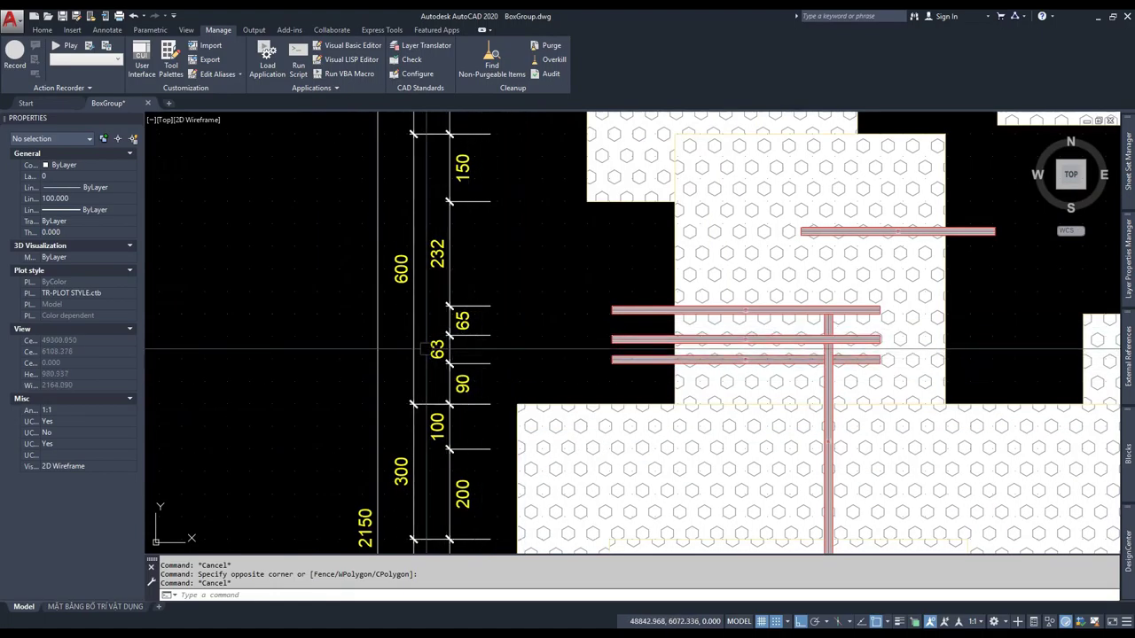
scroll(466, 281, "down", 3)
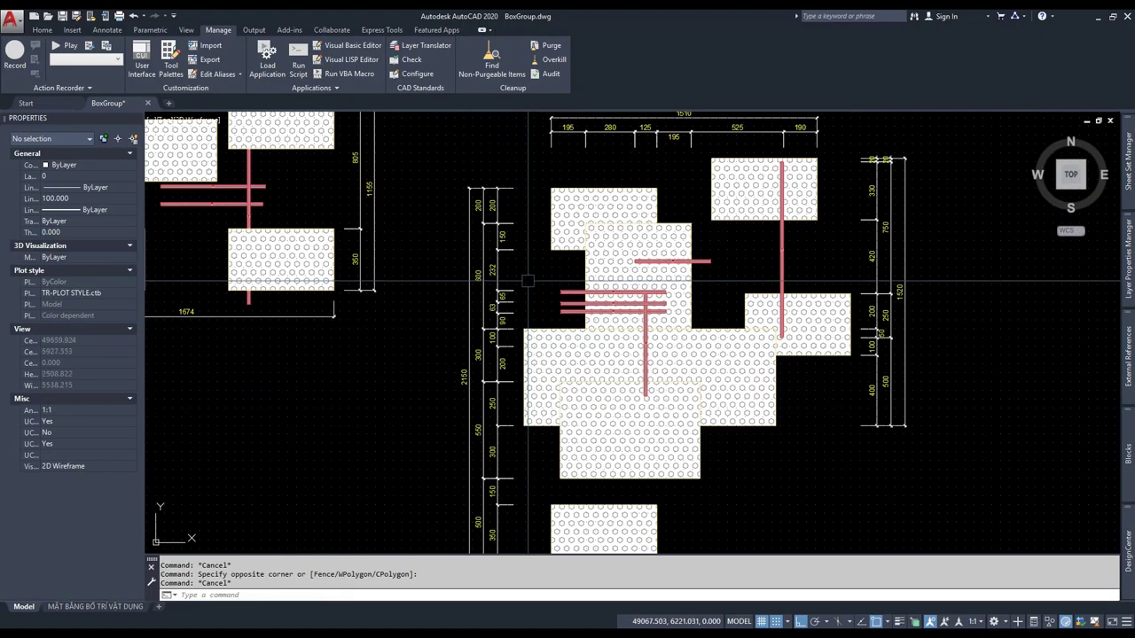
scroll(498, 440, "up", 3)
scroll(470, 402, "down", 3)
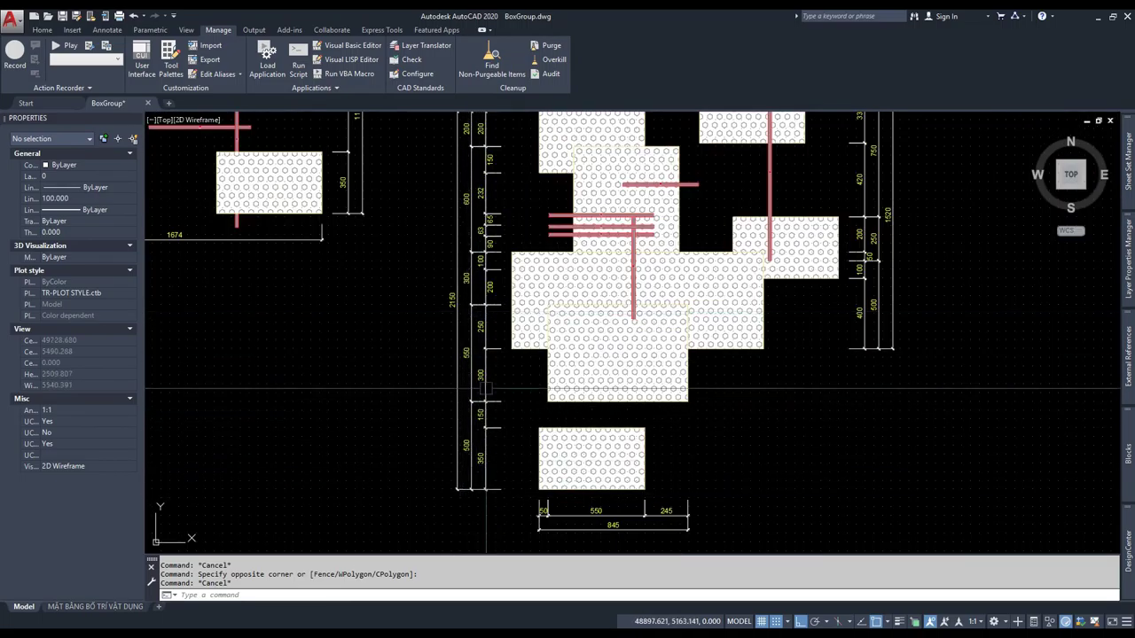
scroll(527, 302, "up", 3)
scroll(535, 222, "up", 3)
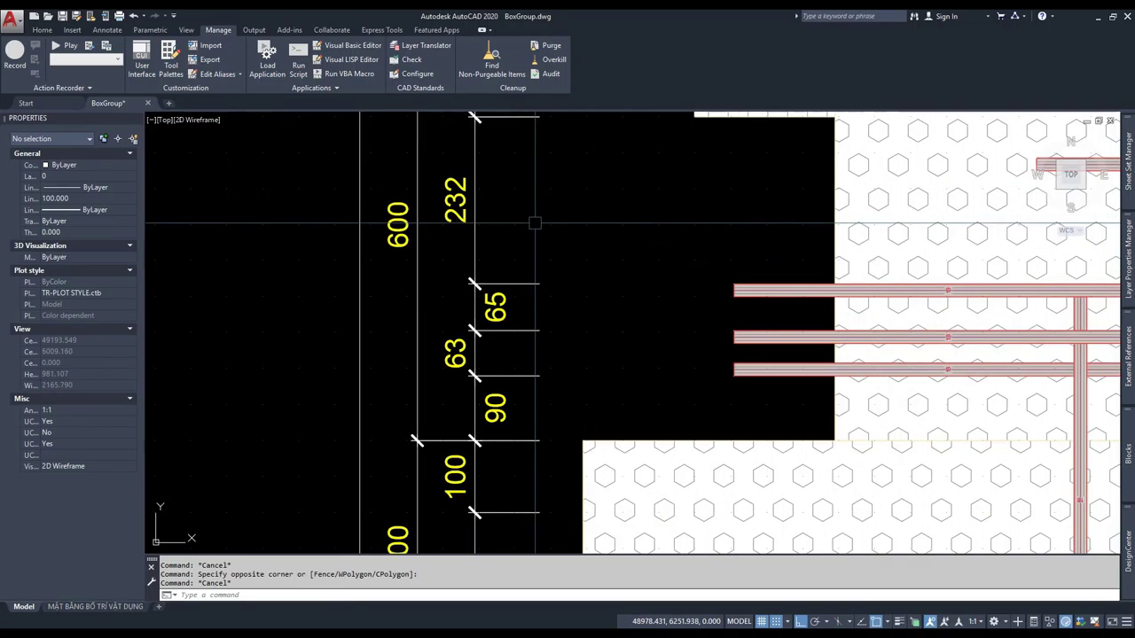
- Stretch the 65 dimension's upper grip onto the strip edge so it reads 47
left_click(495, 302)
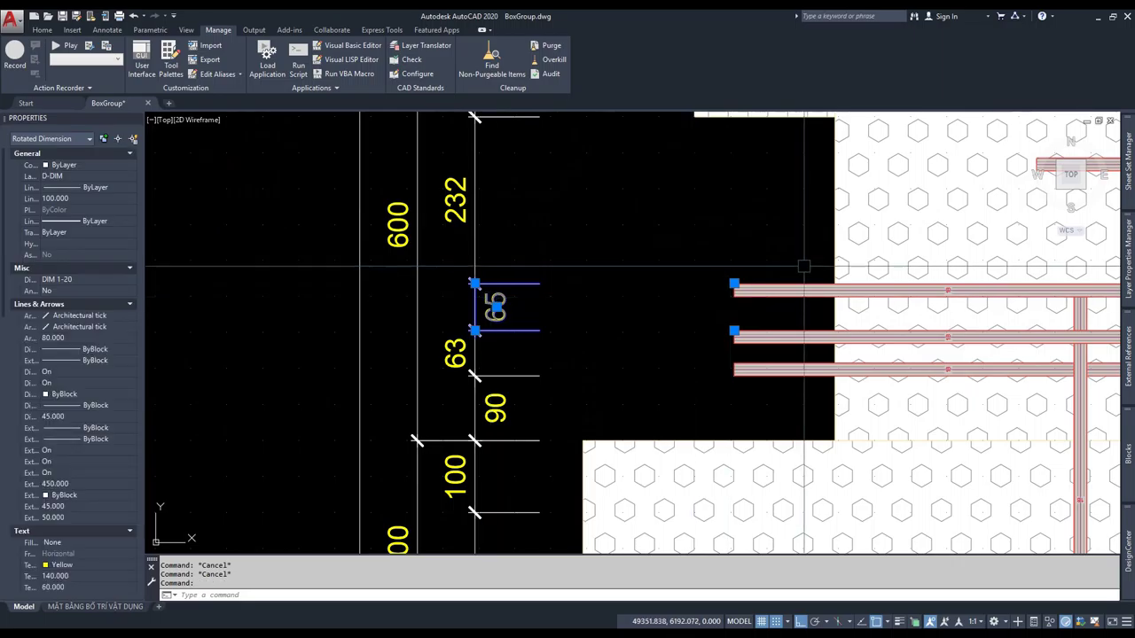
scroll(546, 328, "up", 2)
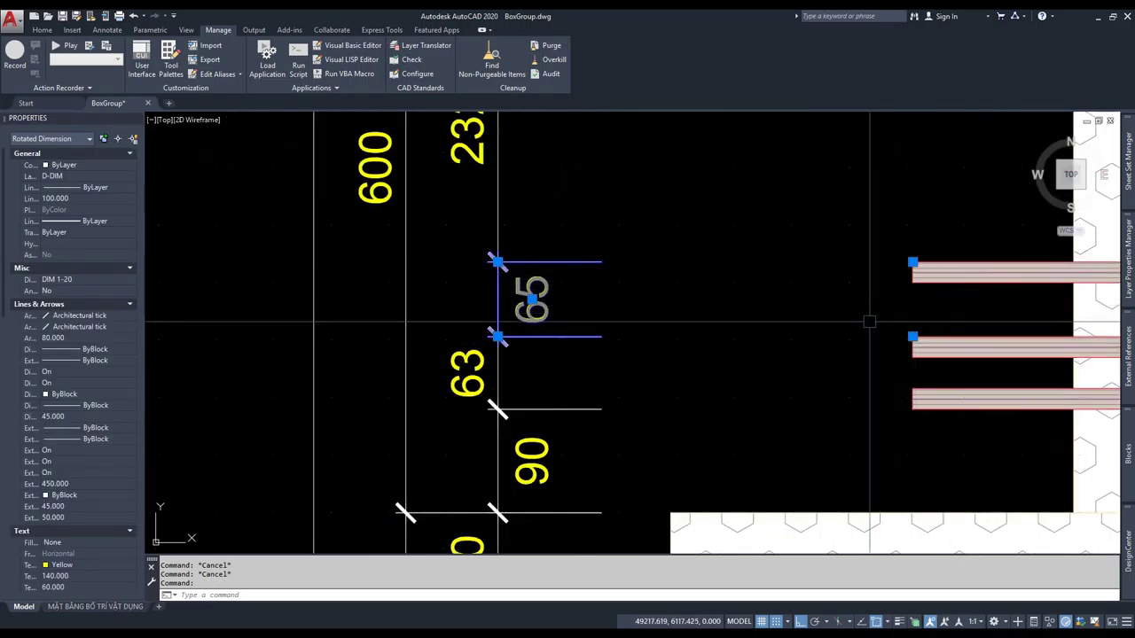
key("Escape")
left_click(913, 262)
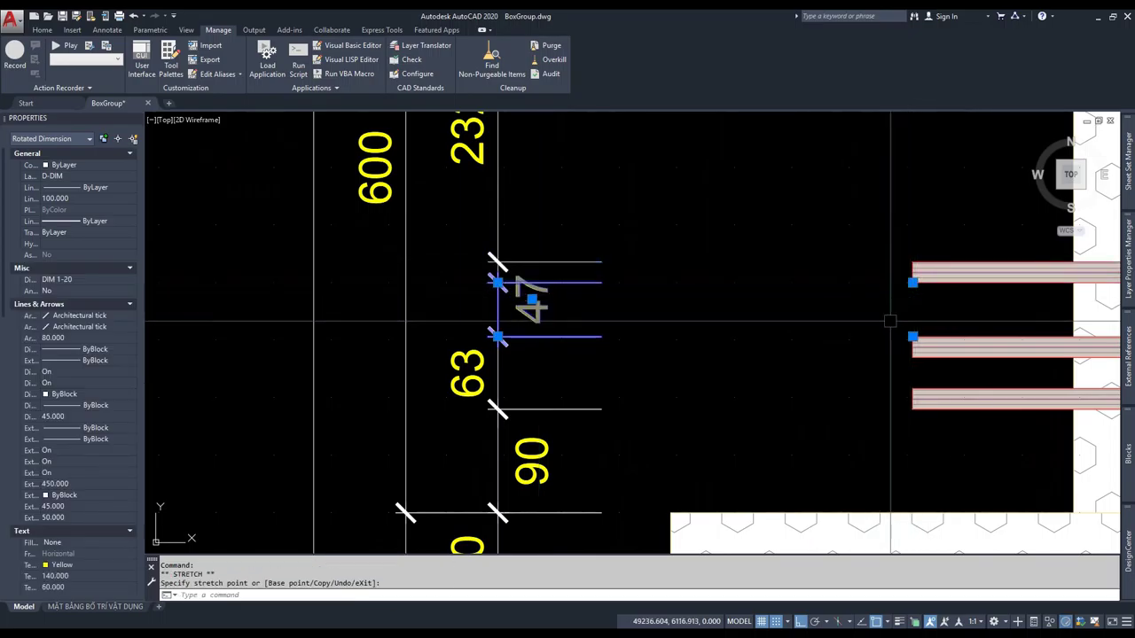
scroll(908, 284, "up", 2)
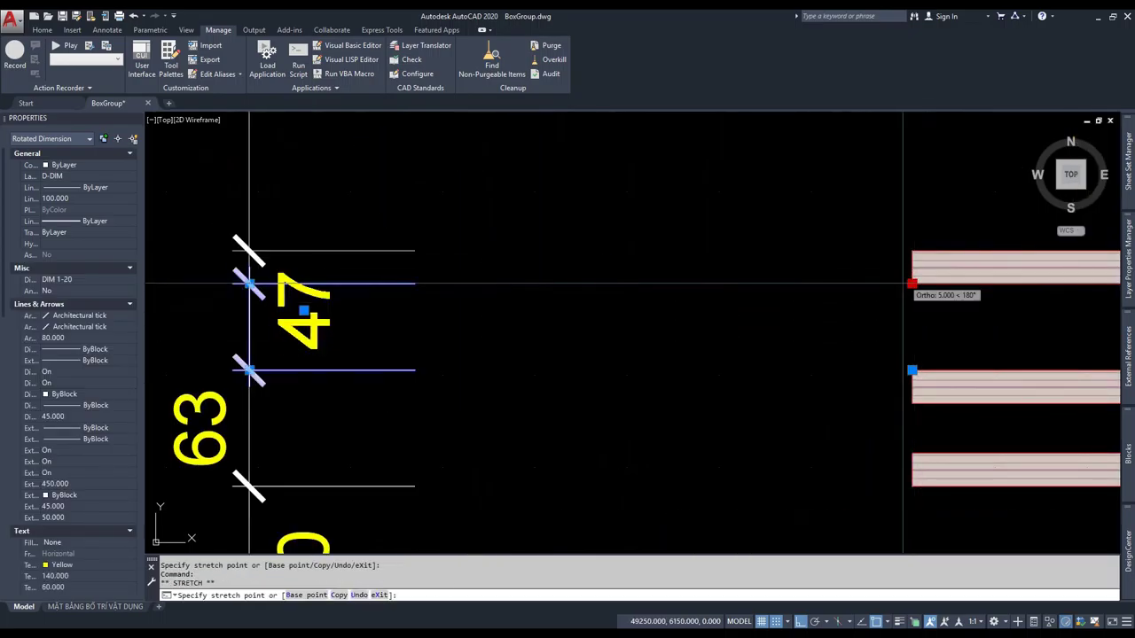
left_click(912, 283)
scroll(565, 258, "down", 2)
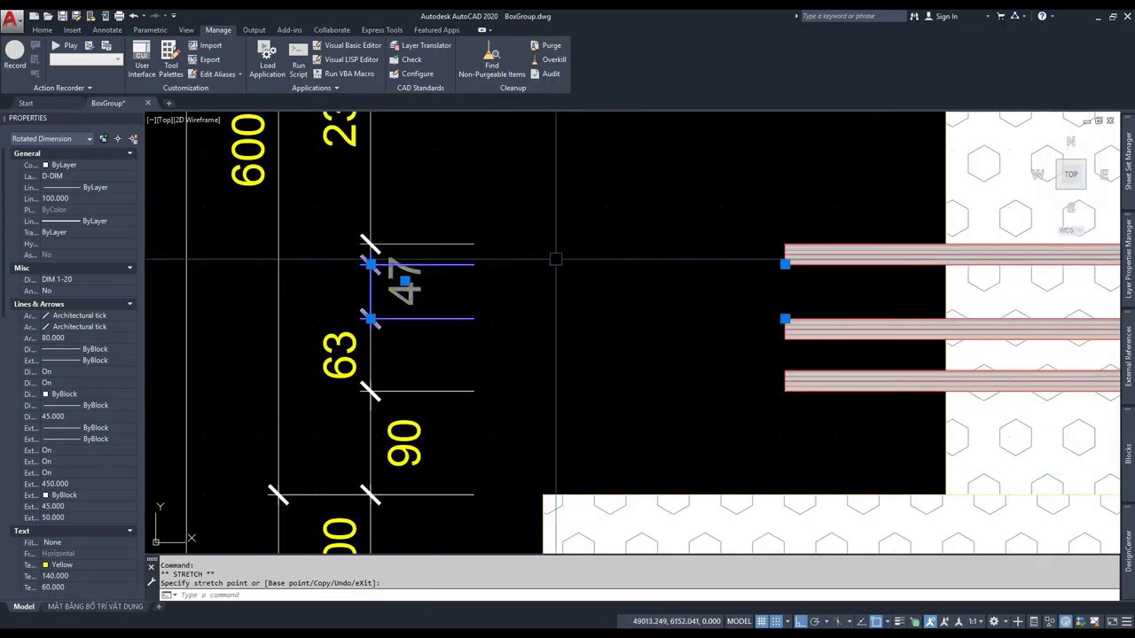
scroll(640, 351, "down", 2)
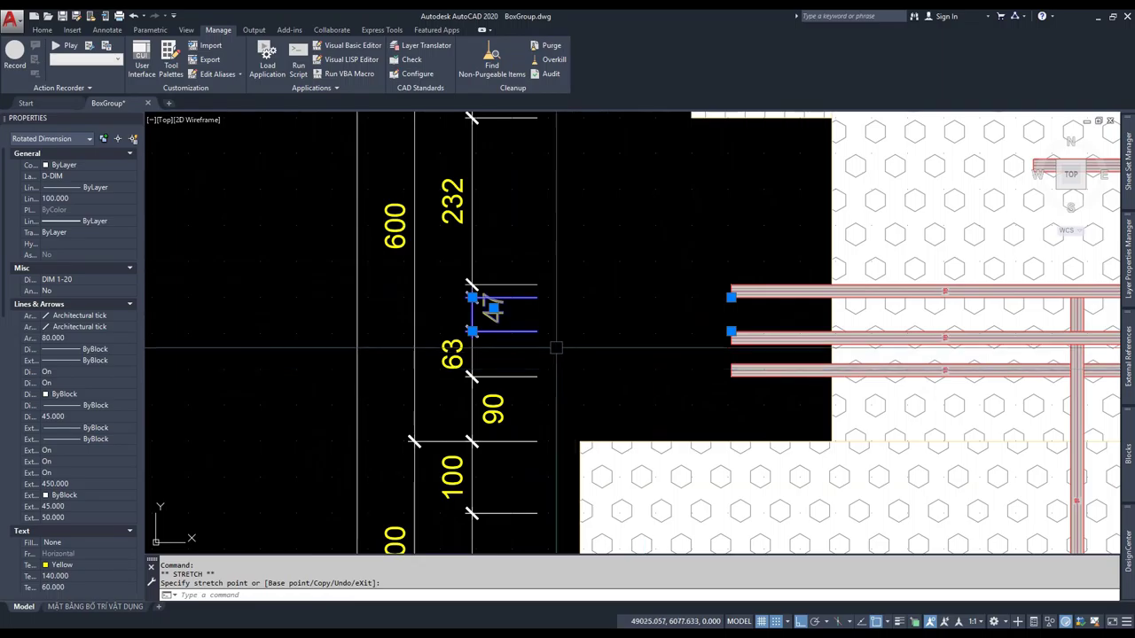
key("Escape")
left_click(754, 291)
- Edit block 1111 in place and move its top red strip 2 units down
right_click(754, 286)
left_click(840, 350)
scroll(771, 288, "up", 2)
left_click(772, 288)
type("m")
key("Return")
scroll(771, 288, "up", 3)
left_click(713, 301)
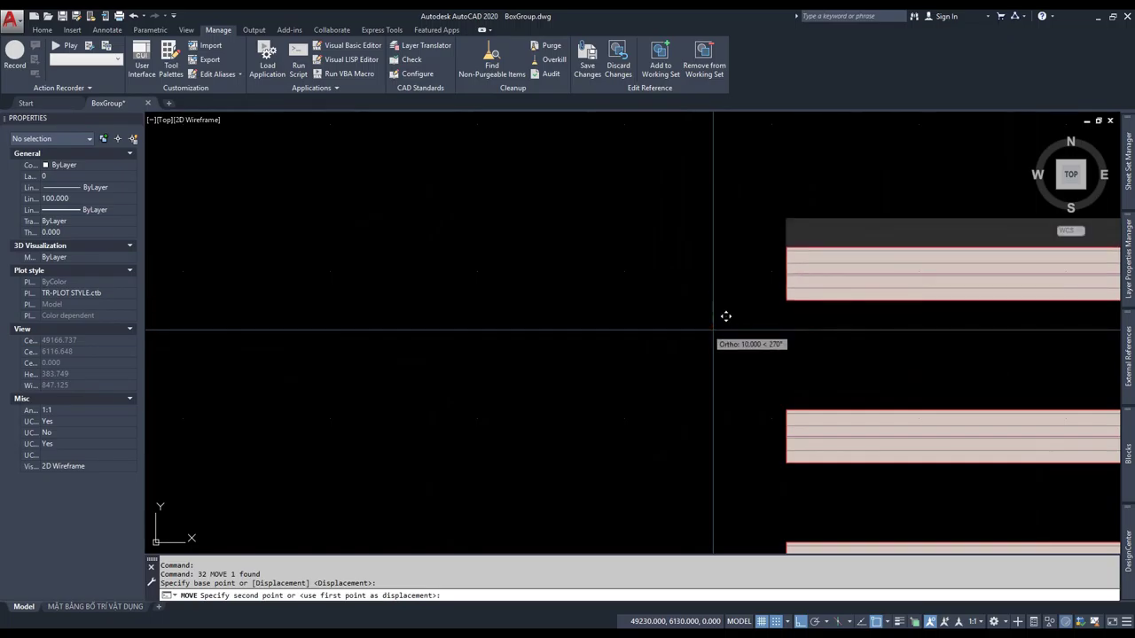
key("Return")
key("Escape")
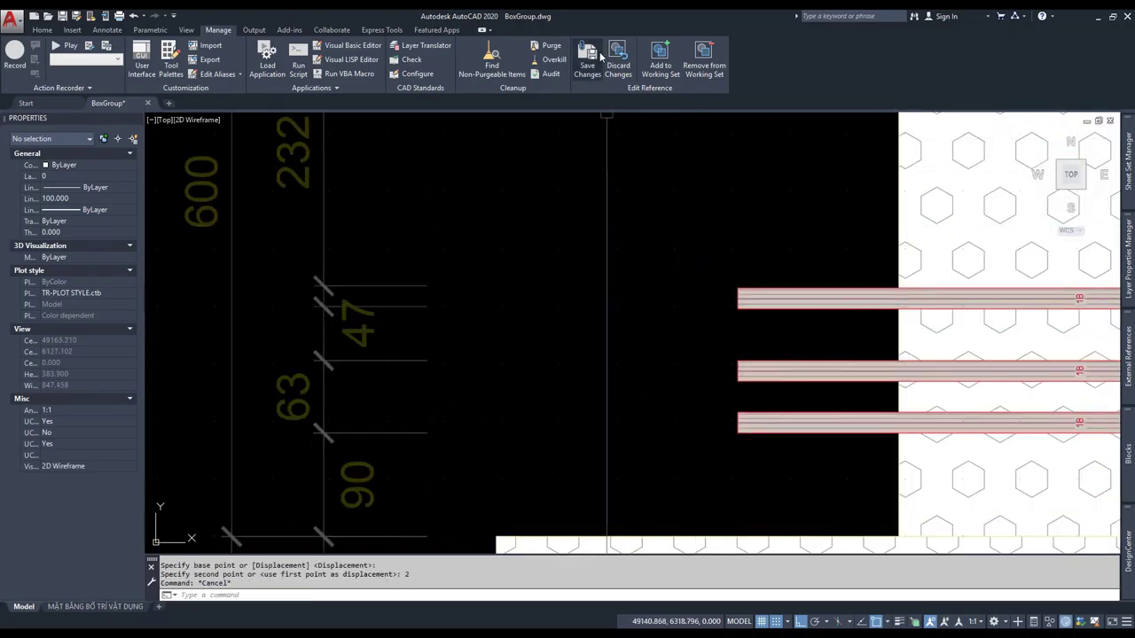
- Save the block changes so both instances show the lowered strip
left_click(589, 71)
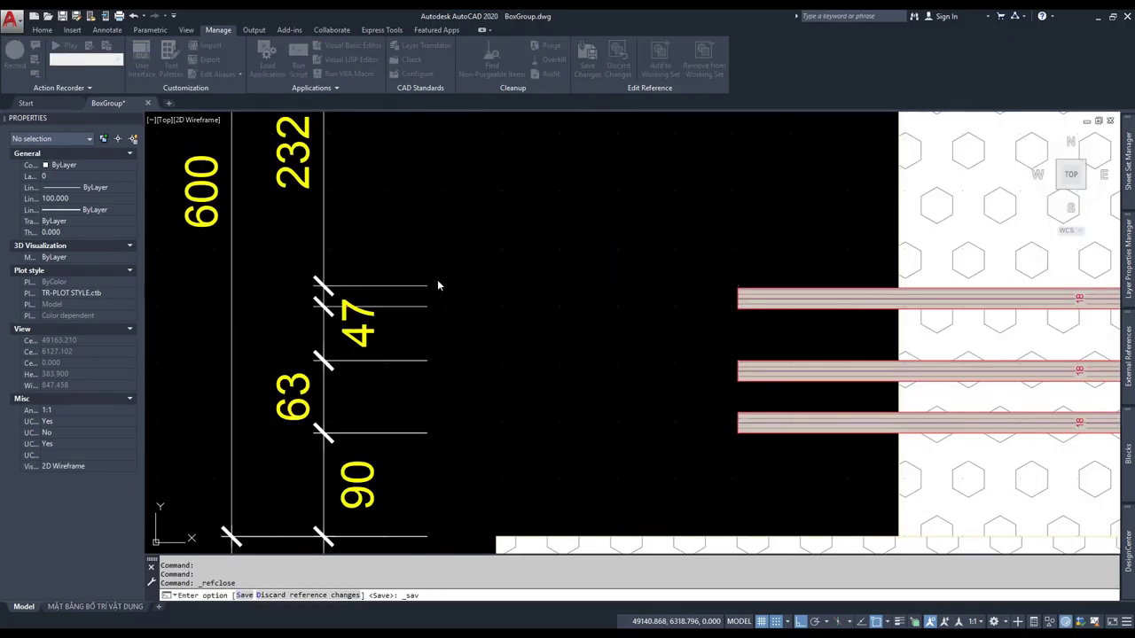
scroll(438, 286, "down", 5)
key("Escape")
scroll(486, 239, "down", 3)
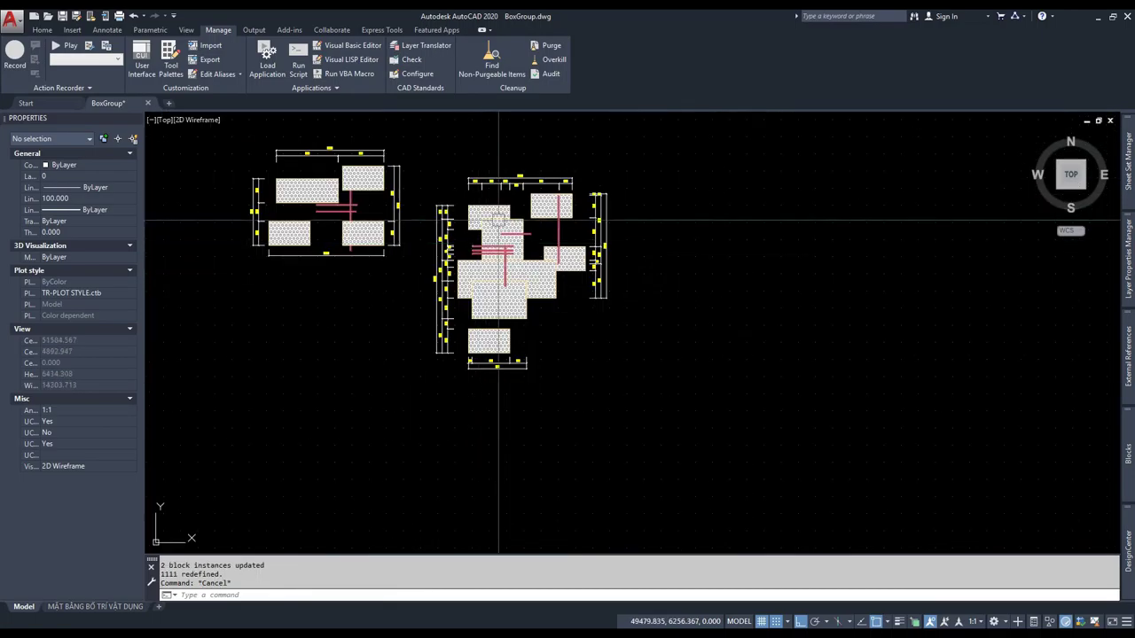
left_click(664, 160)
- Erase the right-hand group's old dimensions and pick the block group for AutoDim
left_click(449, 418)
scroll(506, 309, "up", 2)
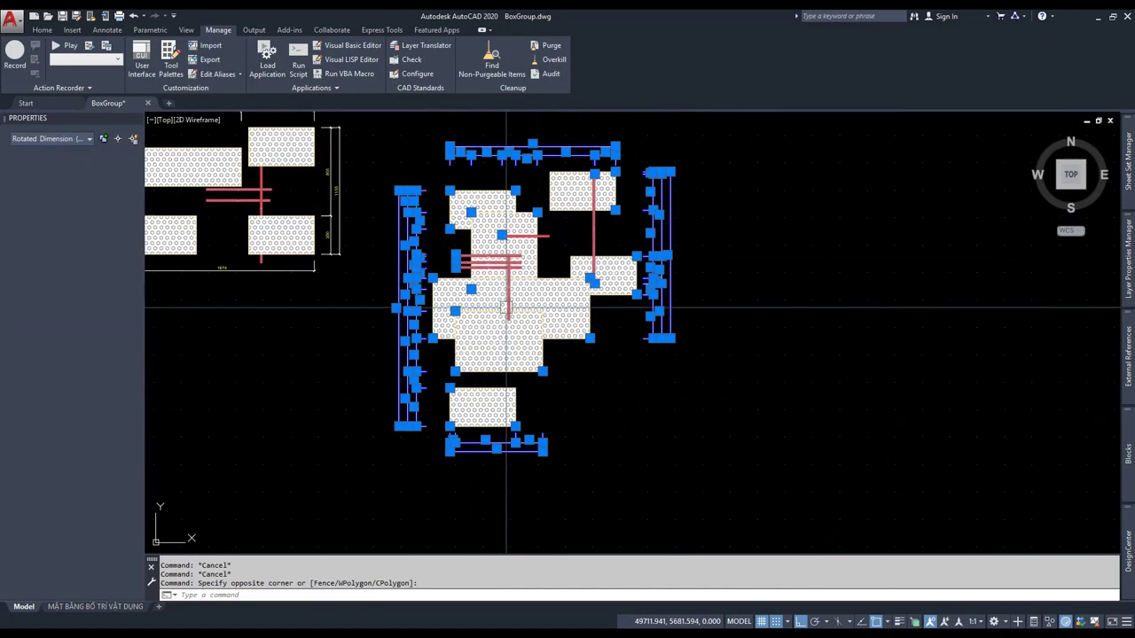
key("Delete")
left_click(490, 292)
key("Return")
scroll(420, 240, "up", 6)
scroll(426, 266, "up", 2)
key("Escape")
- Check the 63, 63, 90 dimensions, rerun AutoDim on the block group, and dismiss its error
left_click(506, 266)
left_click(615, 355)
scroll(670, 317, "up", 2)
key("Escape")
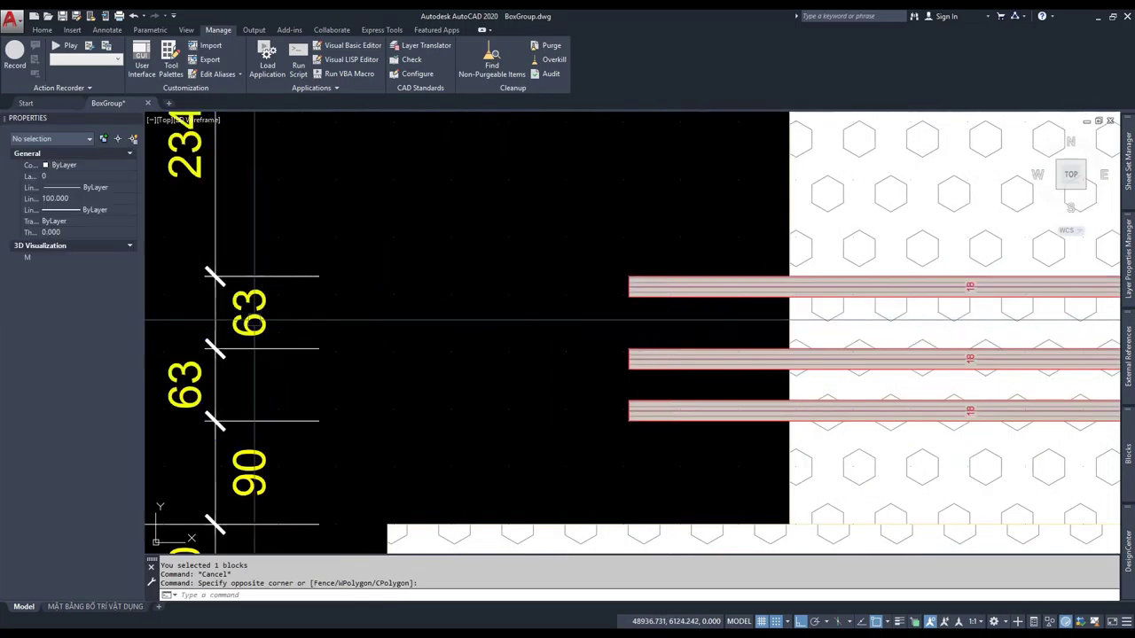
key("Escape")
key("Return")
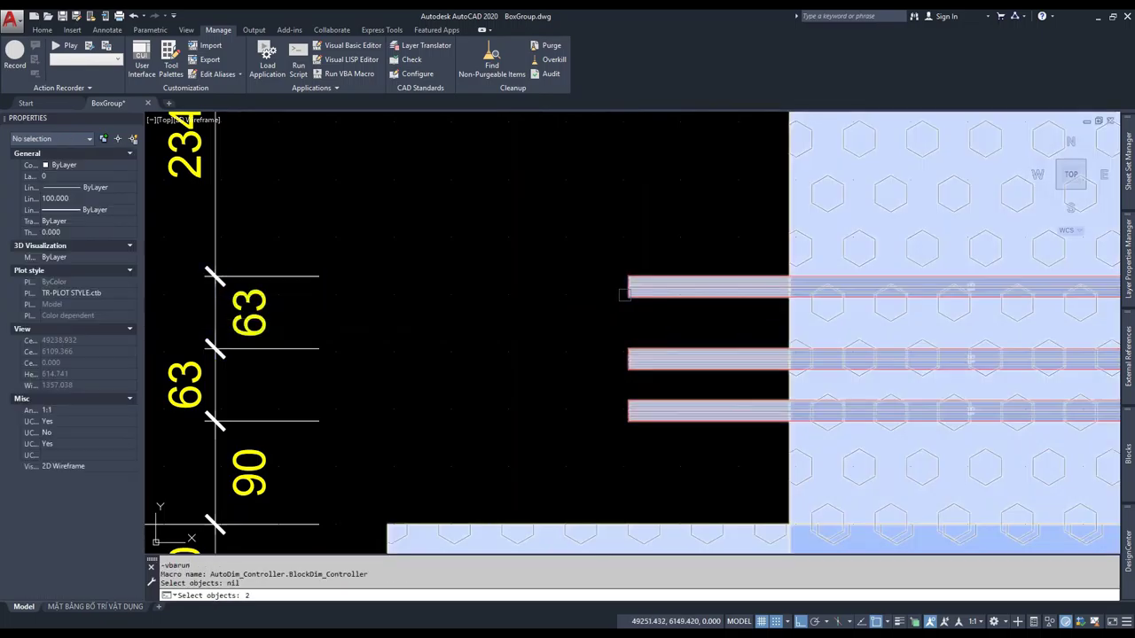
key("Return")
left_click(539, 284)
- Try a linear dimension between the top strips, cancelling the 54 trial
left_click(603, 332)
key("Escape")
type("2")
key("Return")
left_click(629, 296)
left_click(629, 349)
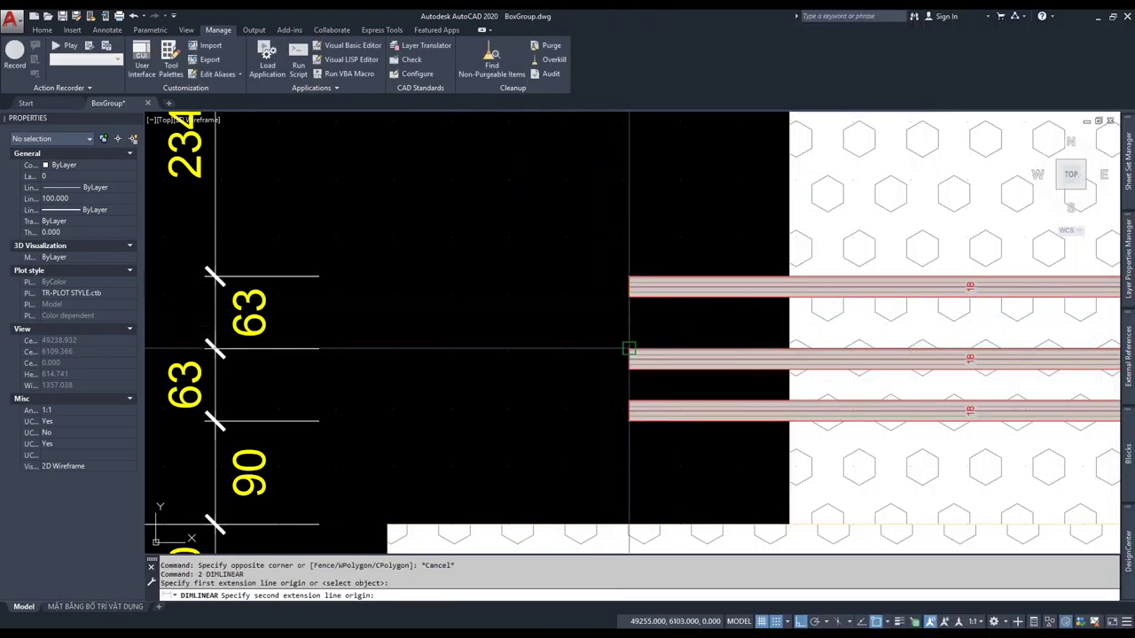
key("Escape")
- Place a trial 45 linear dimension between the top two red strips, then delete it
type("2")
key("Return")
left_click(629, 296)
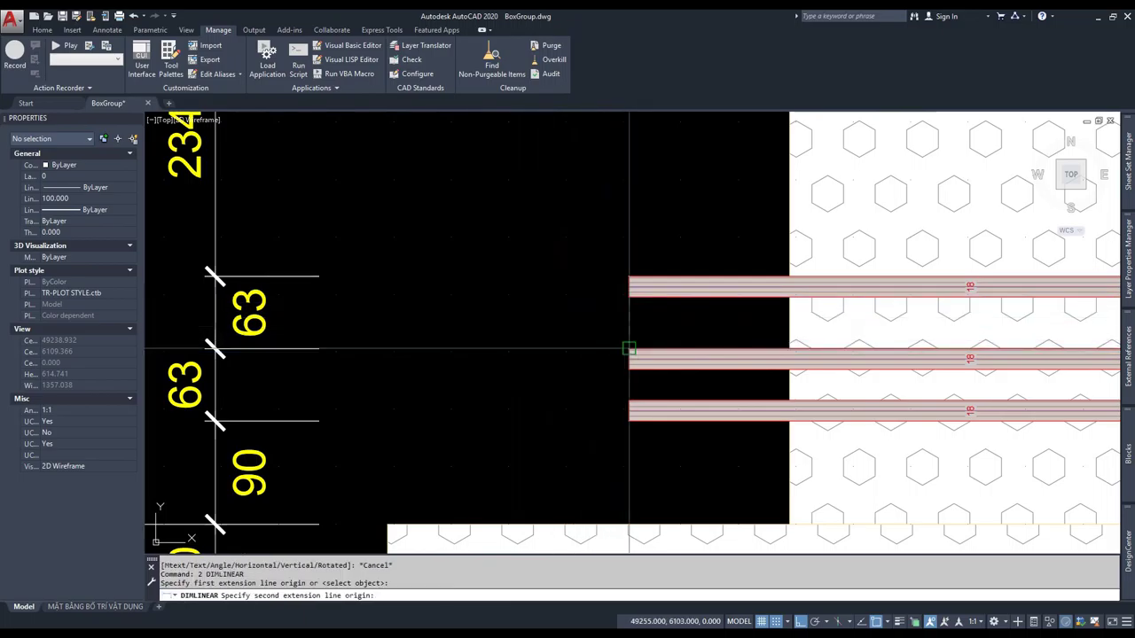
left_click(628, 350)
left_click(512, 325)
key("Escape")
left_click(513, 326)
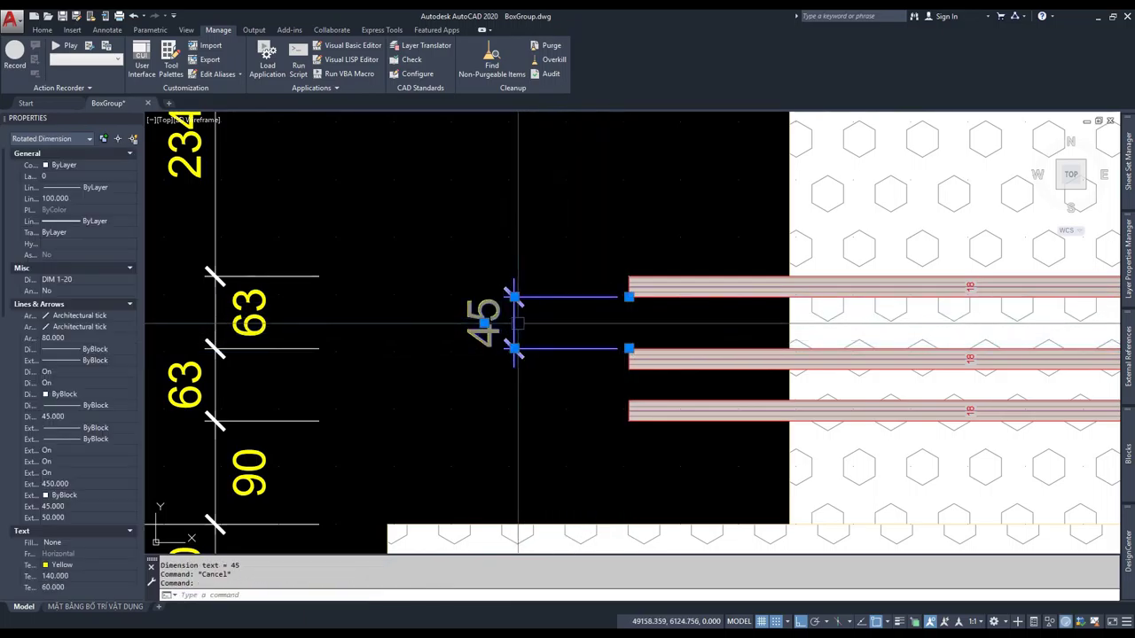
key("Delete")
scroll(559, 306, "down", 6)
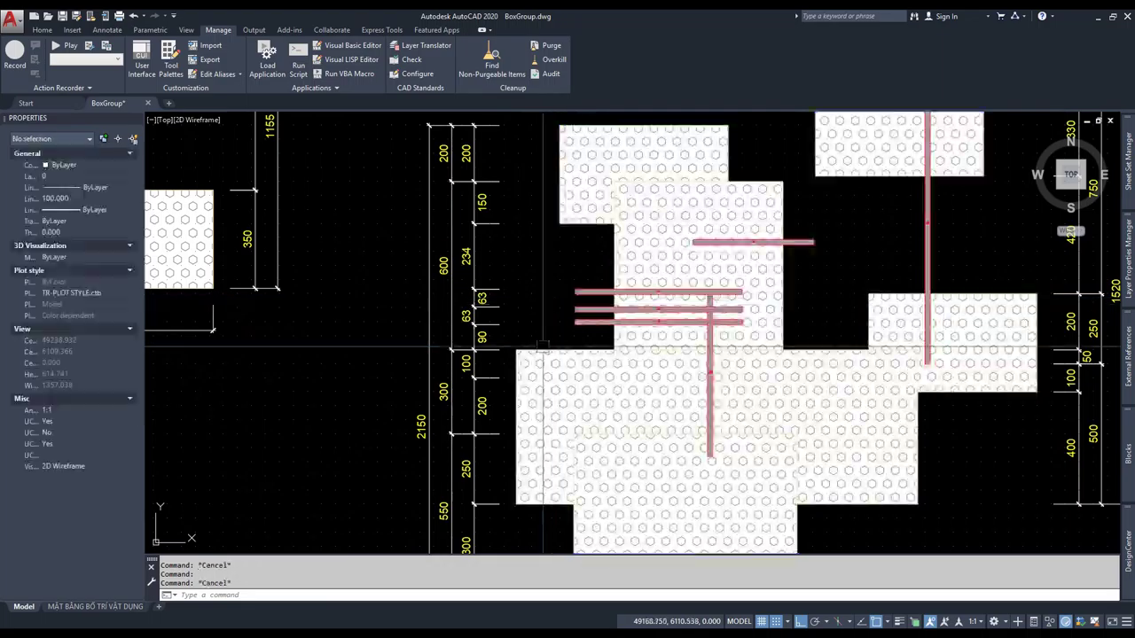
scroll(545, 302, "down", 5)
- Window-select and delete the group's left dimension chain
left_click(527, 197)
left_click(502, 476)
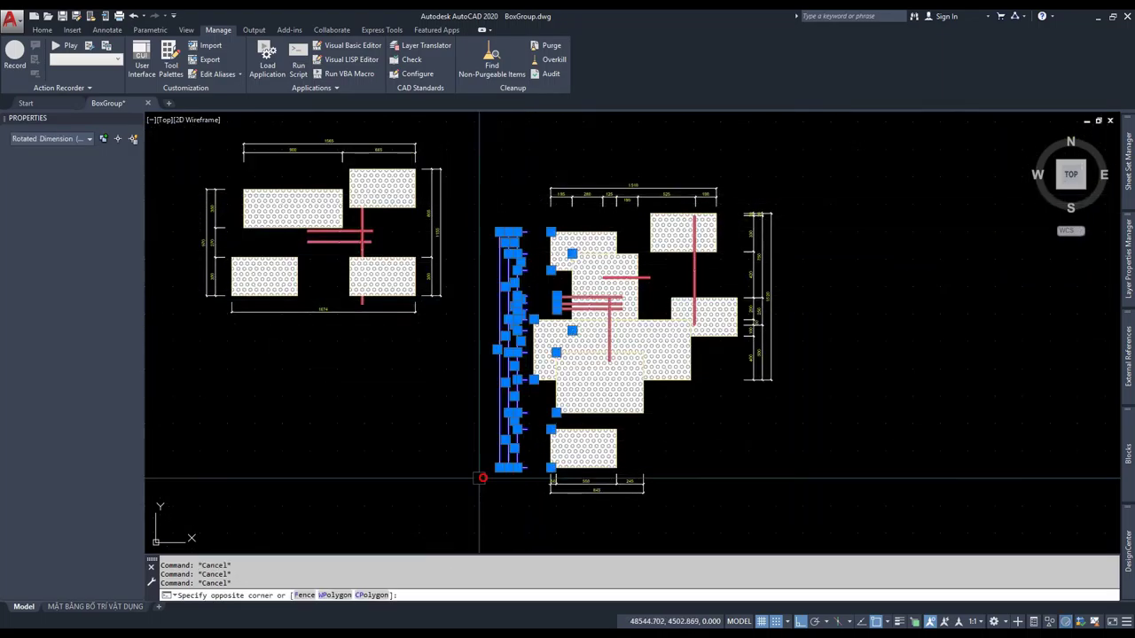
scroll(577, 285, "up", 5)
key("Delete")
key("ctrl+a")
scroll(496, 364, "up", 4)
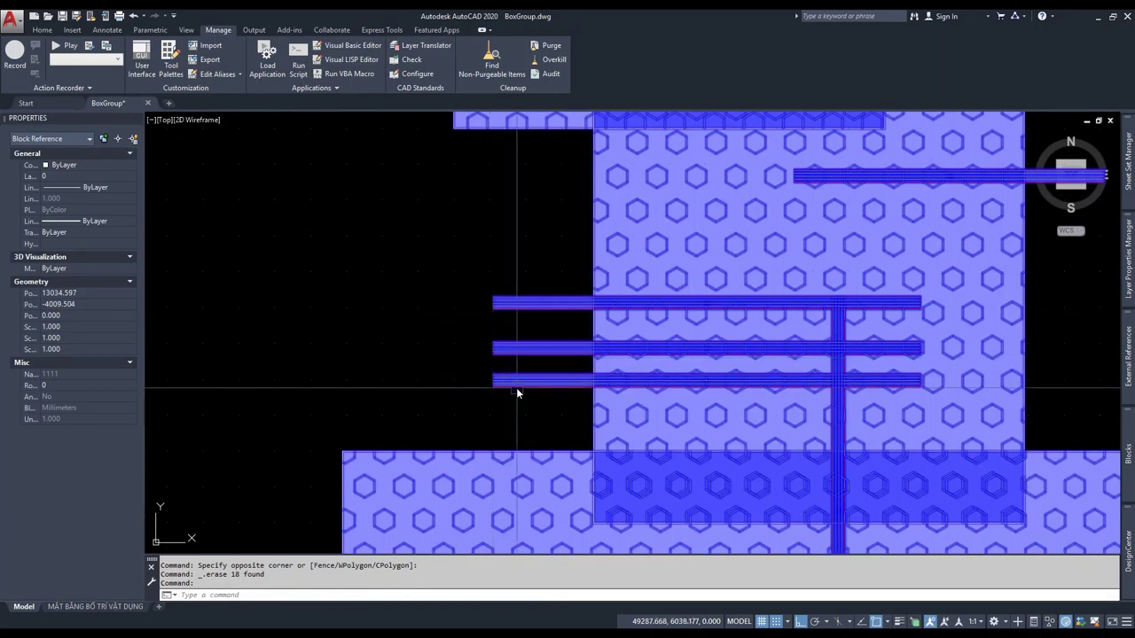
- Open block 1111 for in-place editing from its shortcut menu
right_click(516, 387)
left_click(566, 107)
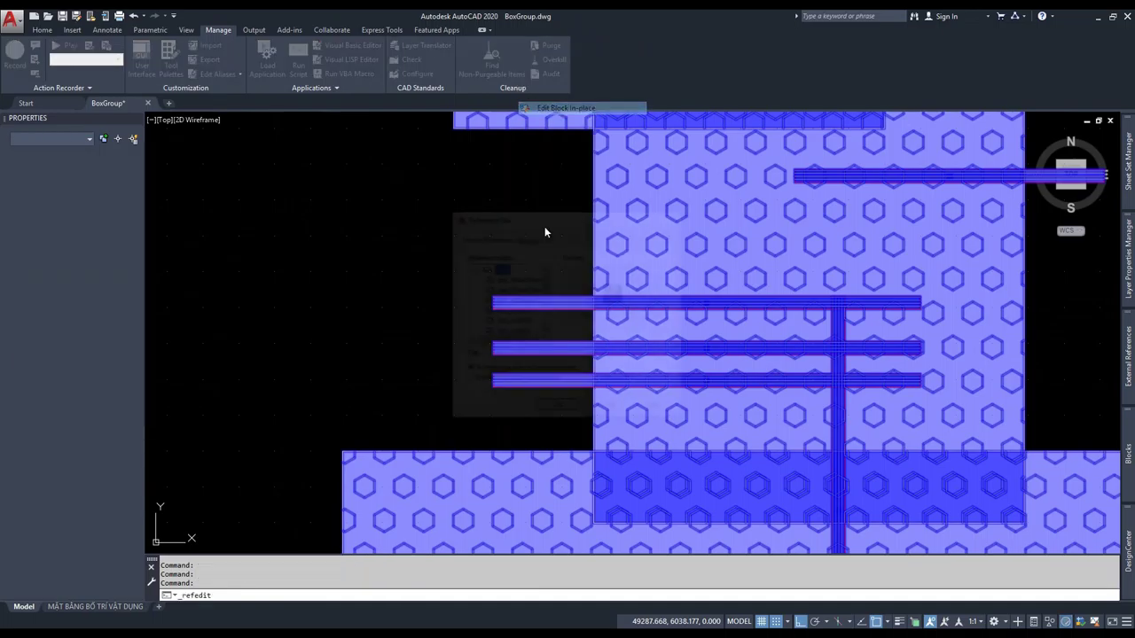
scroll(505, 319, "up", 3)
left_click(539, 352)
key("Escape")
scroll(538, 273, "up", 2)
- Move the block's top red strip 5 units down and save the block changes
left_click(537, 282)
type("m")
key("Return")
left_click(532, 318)
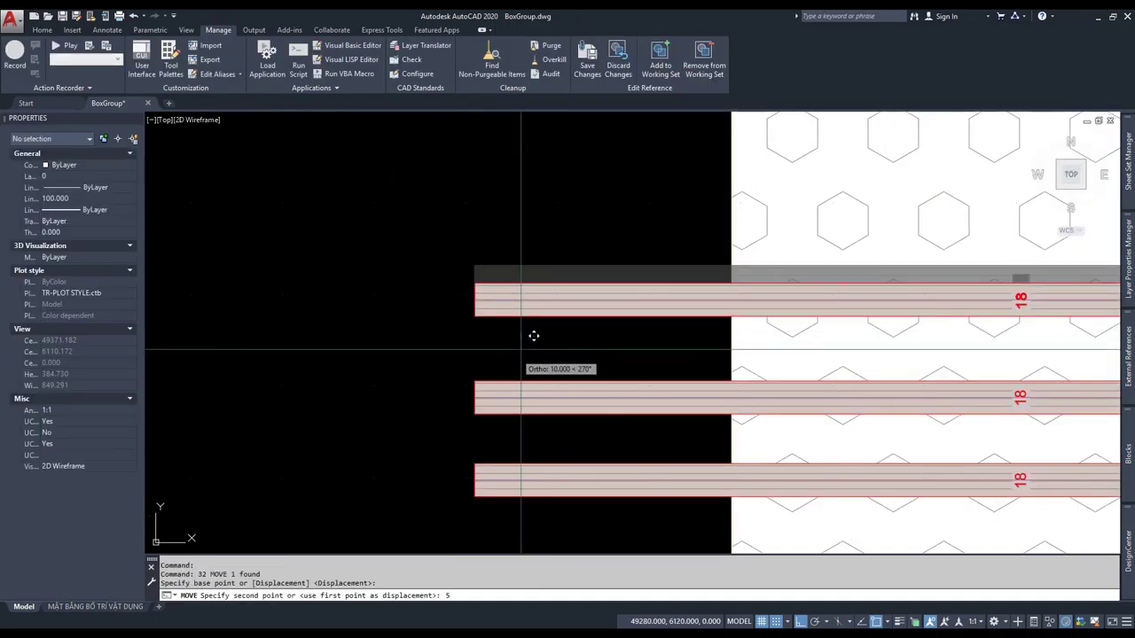
key("Return")
left_click(585, 69)
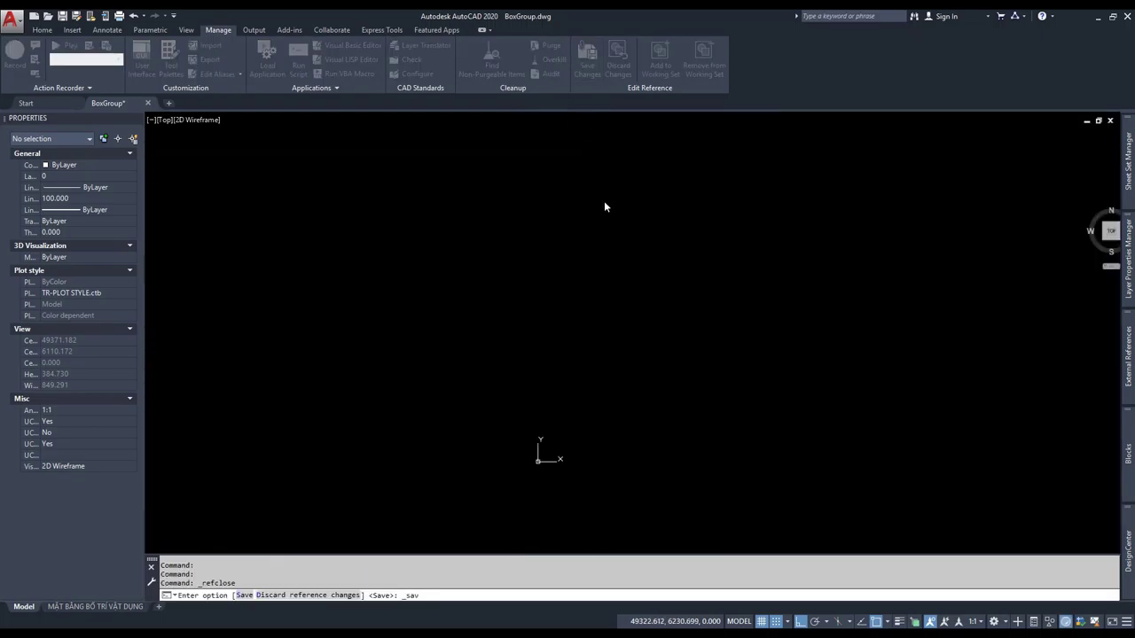
scroll(597, 174, "down", 5)
key("Escape")
key("Escape")
left_click(597, 170)
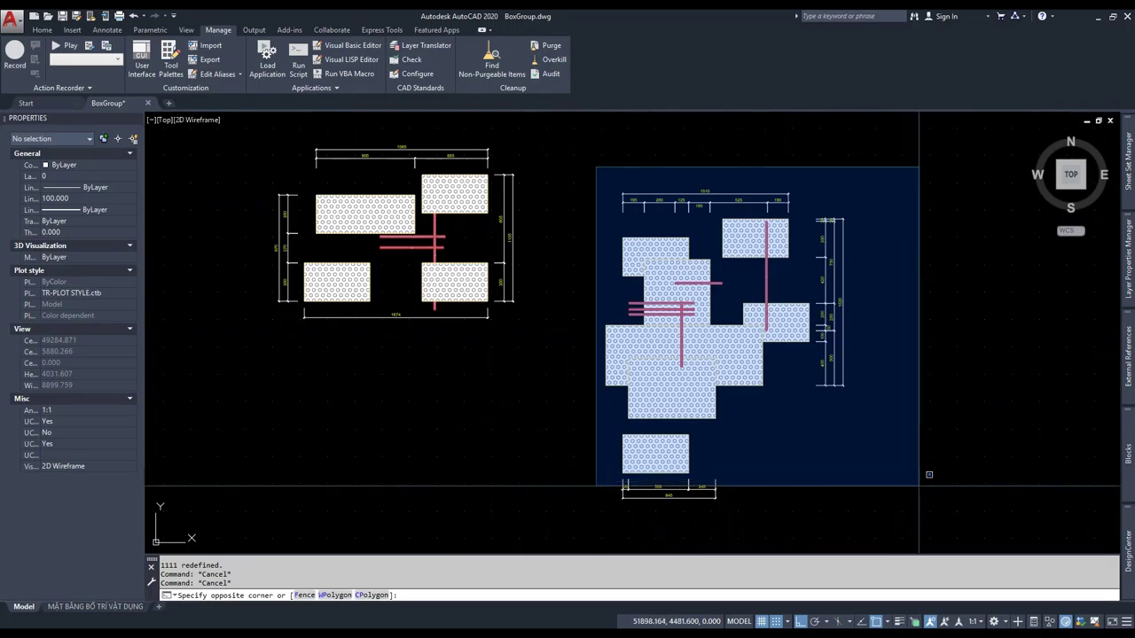
left_click(841, 487)
left_click(729, 461)
left_click(678, 446)
left_click(595, 464)
left_click(816, 514)
left_click(762, 523)
left_click(600, 473)
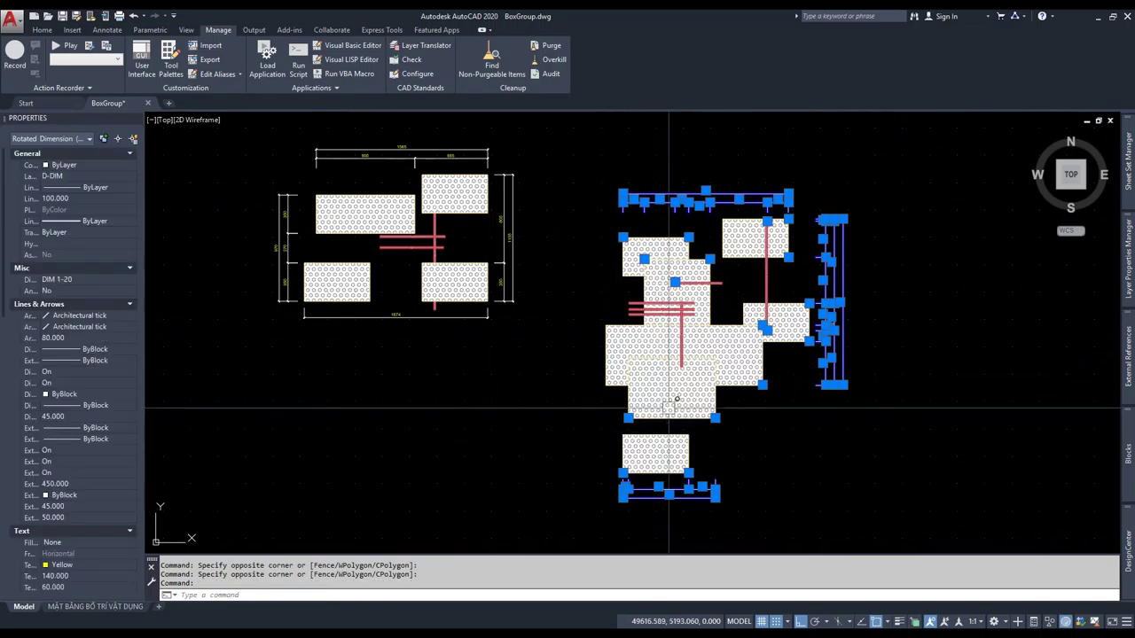
key("Delete")
left_click(665, 343)
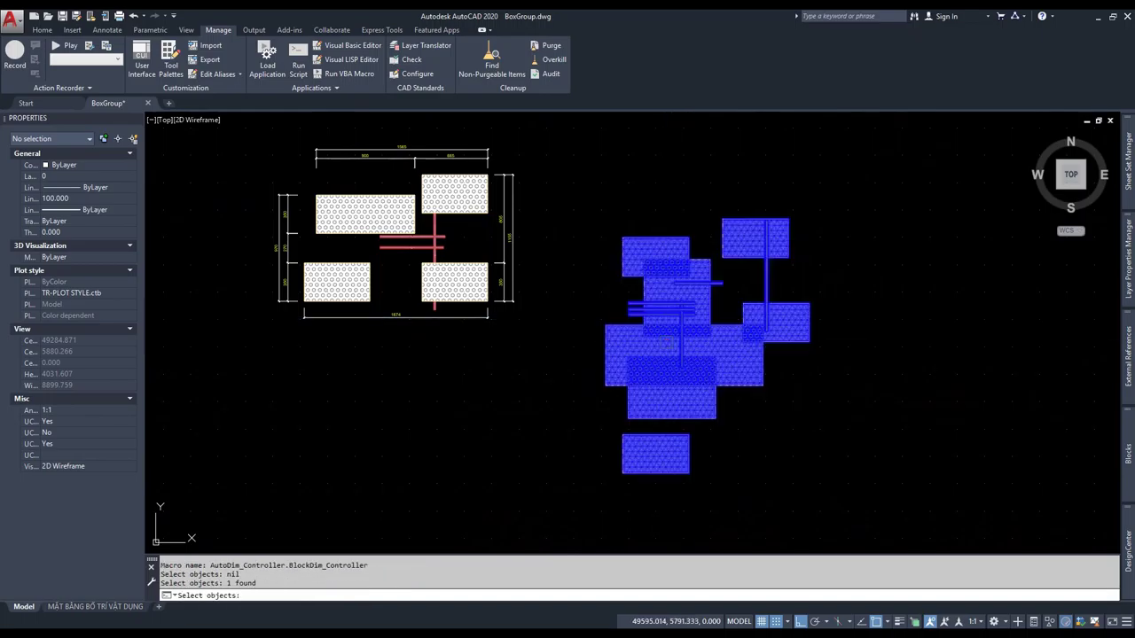
key("Return")
scroll(630, 310, "up", 8)
scroll(629, 310, "up", 2)
left_click(676, 309)
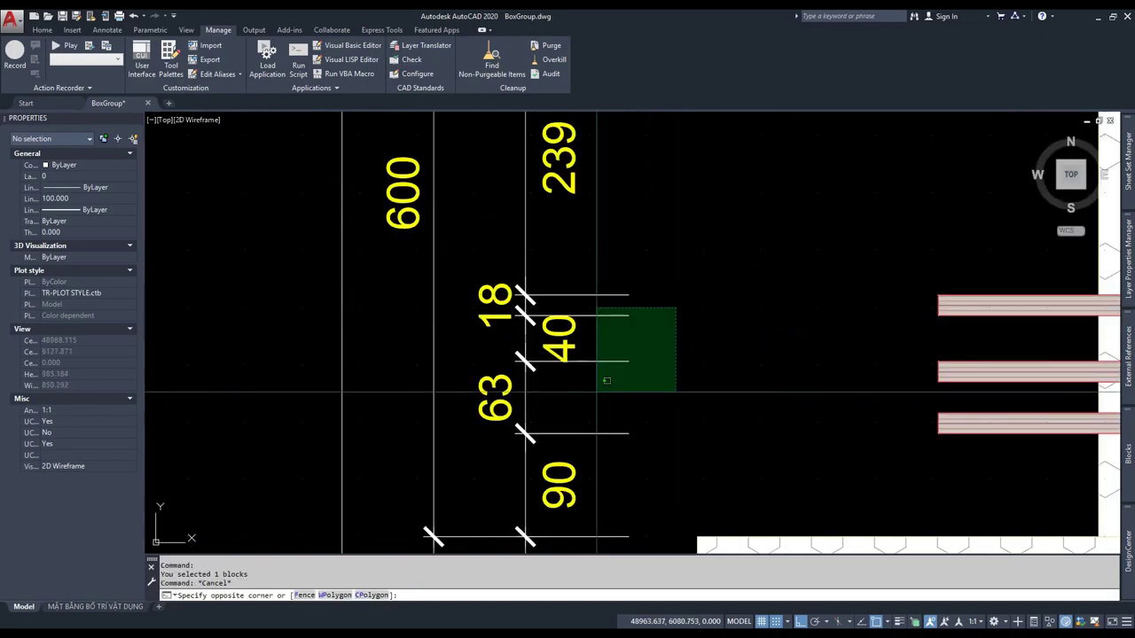
left_click(615, 385)
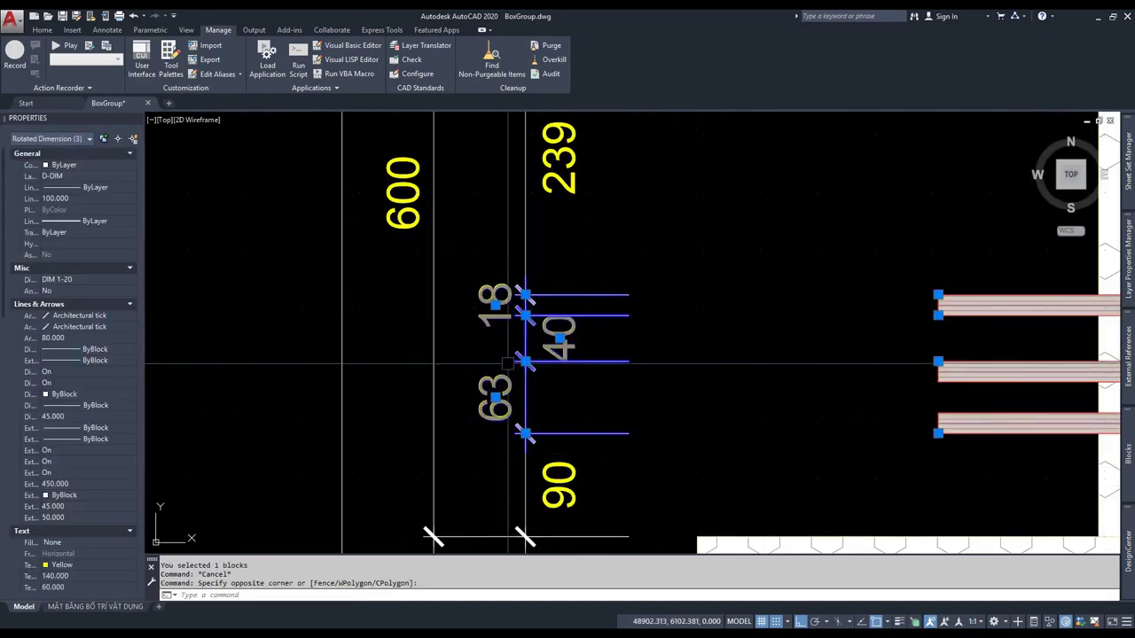
scroll(505, 366, "down", 3)
scroll(655, 369, "up", 6)
scroll(652, 311, "down", 4)
key("Escape")
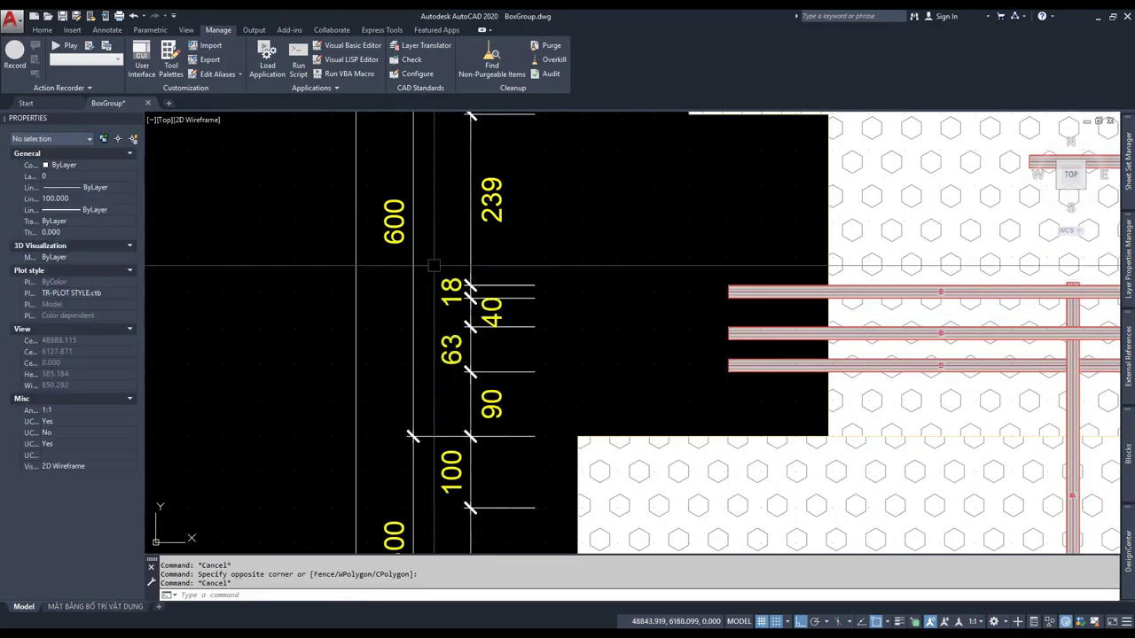
scroll(463, 325, "up", 5)
key("Escape")
left_click(464, 324)
scroll(464, 324, "down", 2)
scroll(720, 359, "up", 4)
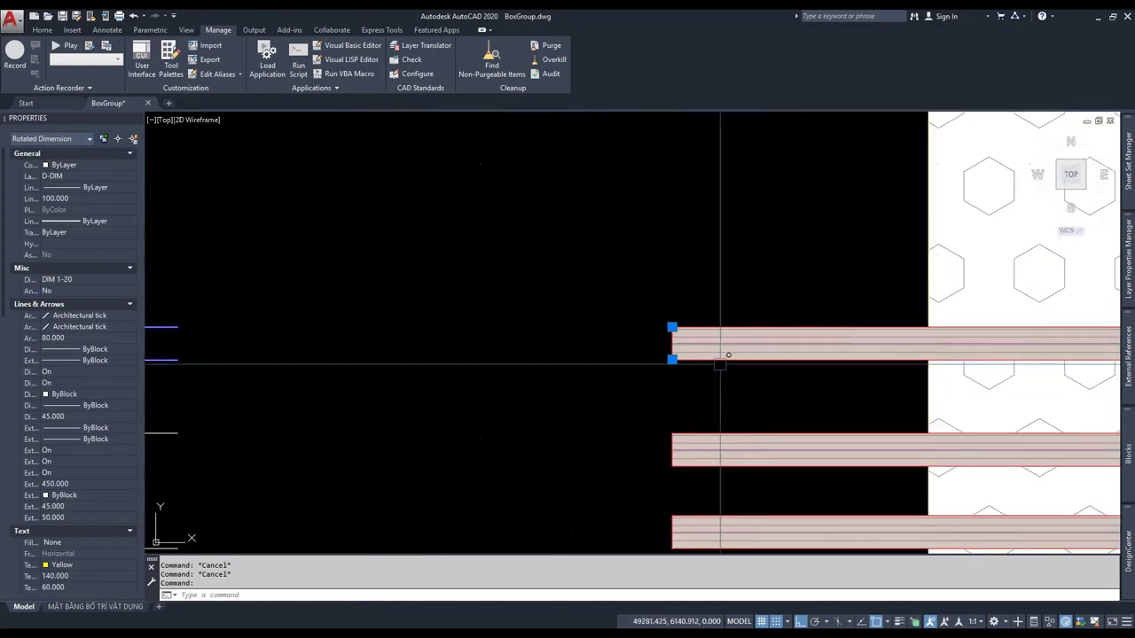
scroll(665, 342, "down", 3)
key("Escape")
key("Escape")
scroll(873, 332, "up", 4)
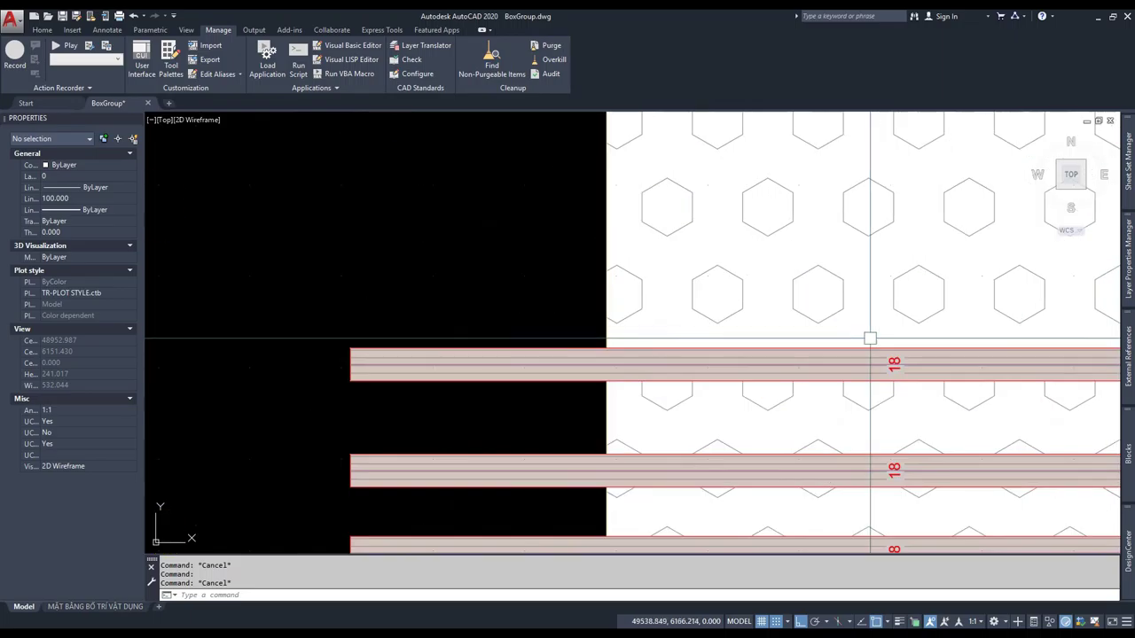
left_click(347, 351)
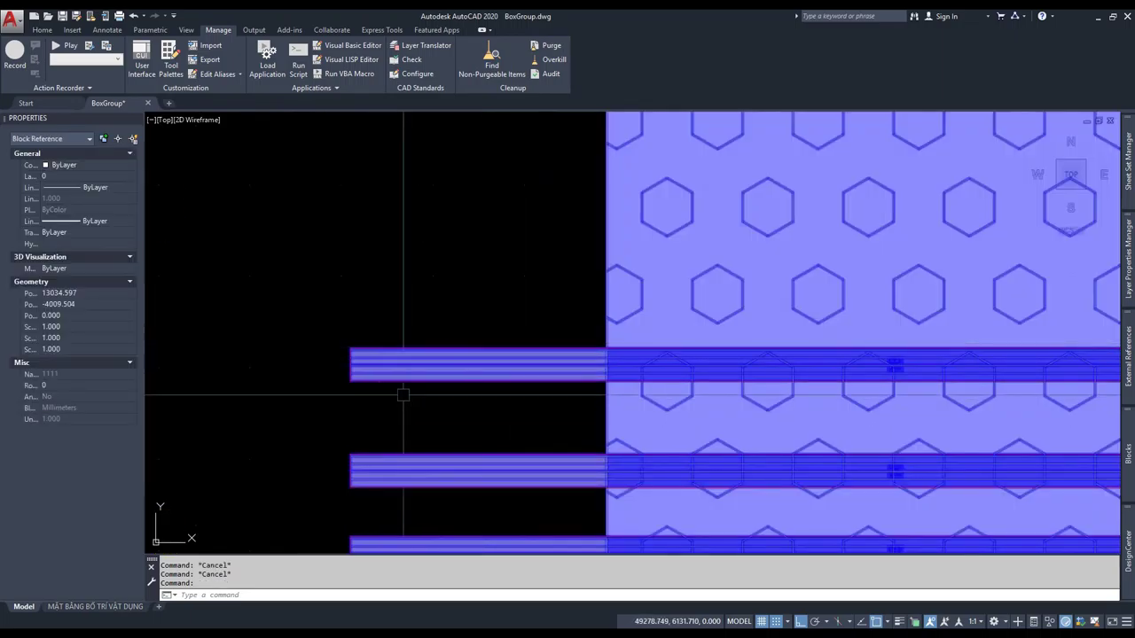
scroll(803, 292, "down", 4)
scroll(415, 361, "up", 4)
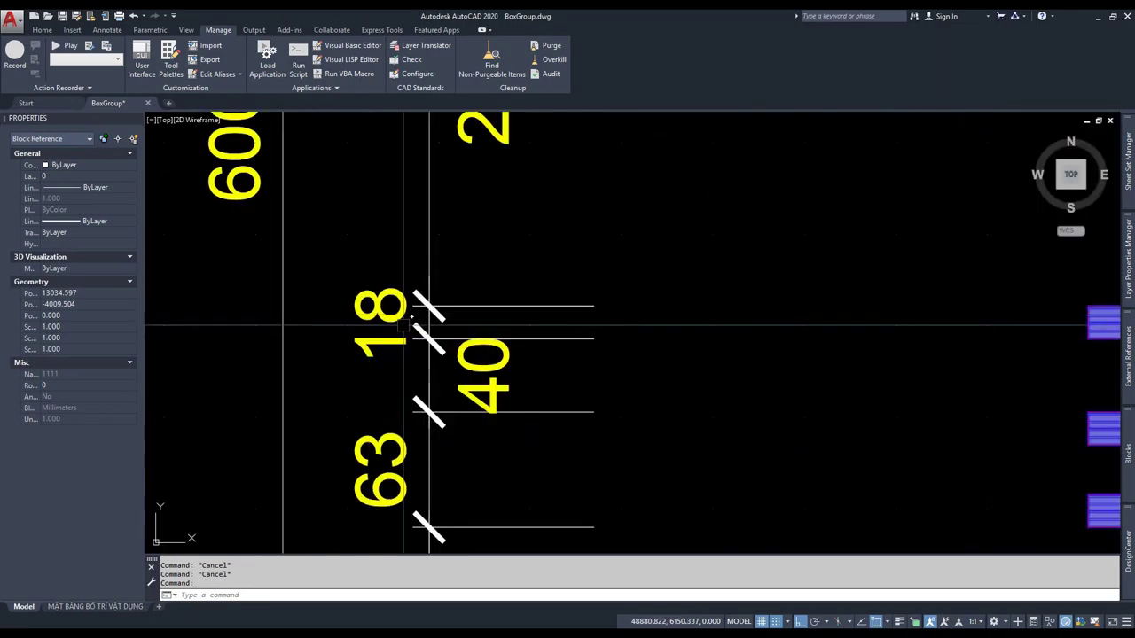
scroll(462, 363, "down", 2)
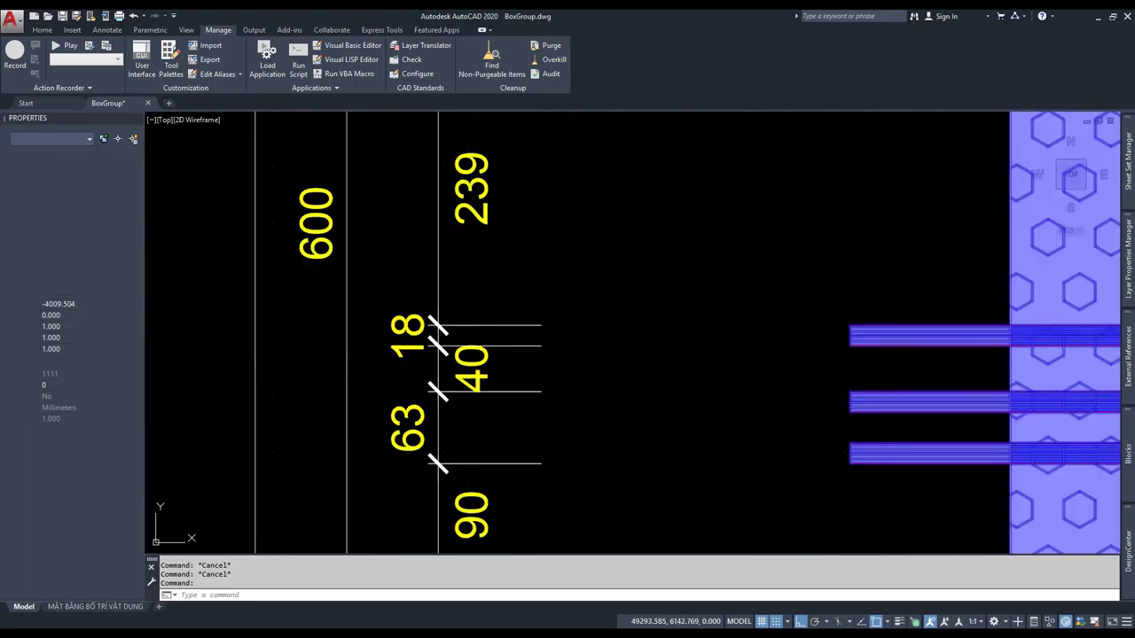
scroll(511, 398, "down", 4)
scroll(510, 398, "up", 4)
right_click(713, 362)
left_click(760, 80)
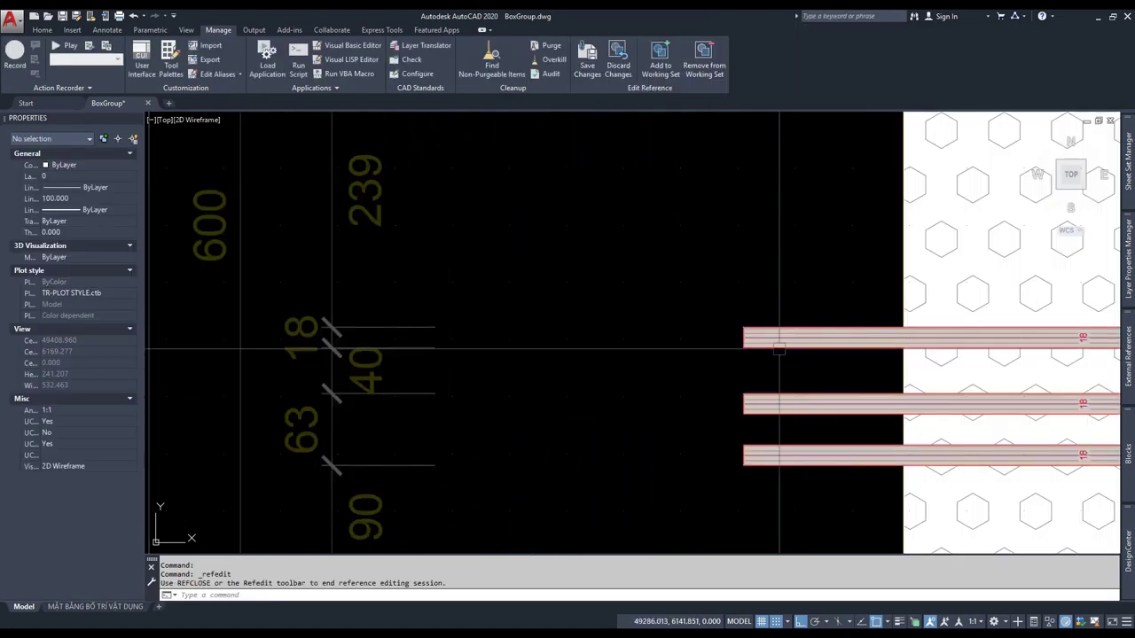
- Move the top hatched band 2 units up
left_click(772, 344)
scroll(805, 299, "up", 2)
type("m")
key("Return")
scroll(734, 281, "down", 2)
left_click(744, 288)
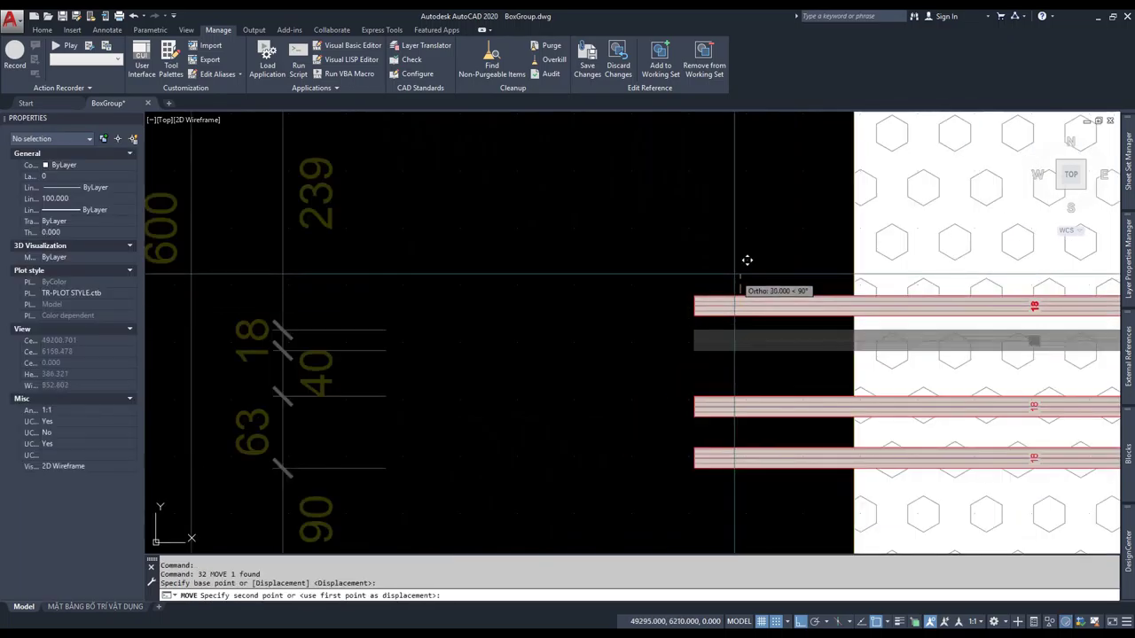
type("2")
key("Return")
key("Escape")
- Add a test linear dimension reading 27 across the band gap
left_click(704, 403)
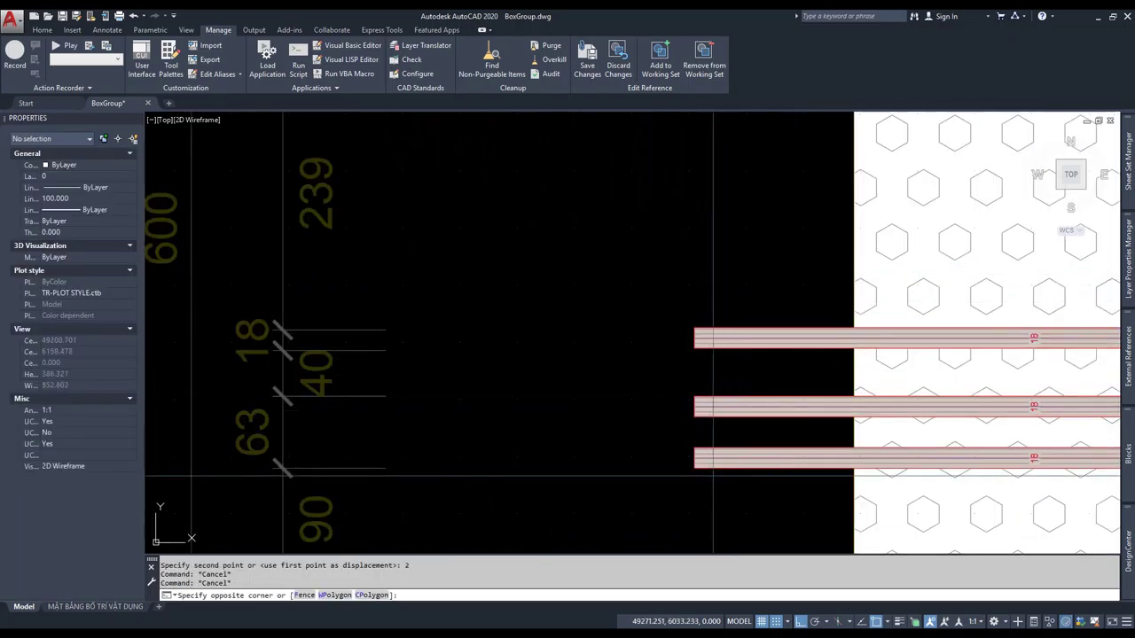
key("Escape")
type("2")
key("Return")
left_click(694, 448)
left_click(694, 416)
left_click(632, 435)
key("Escape")
- Move the bottom hatched band 30 units down
left_click(700, 456)
scroll(683, 474, "up", 2)
type("m")
key("Return")
left_click(683, 474)
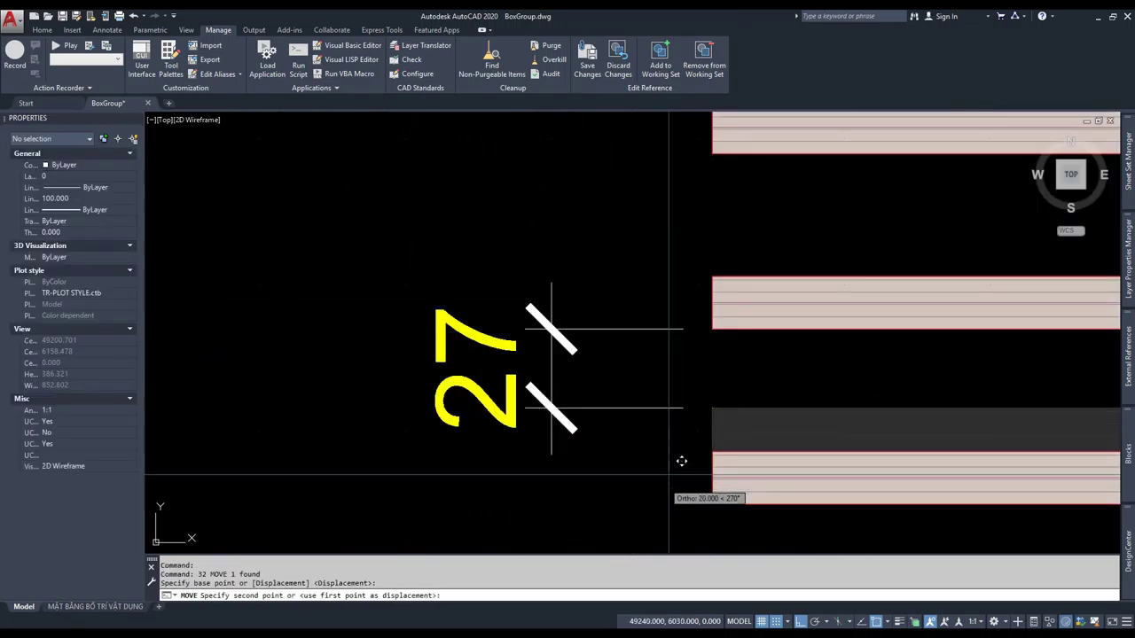
scroll(679, 461, "down", 1)
scroll(669, 480, "up", 1)
type("3")
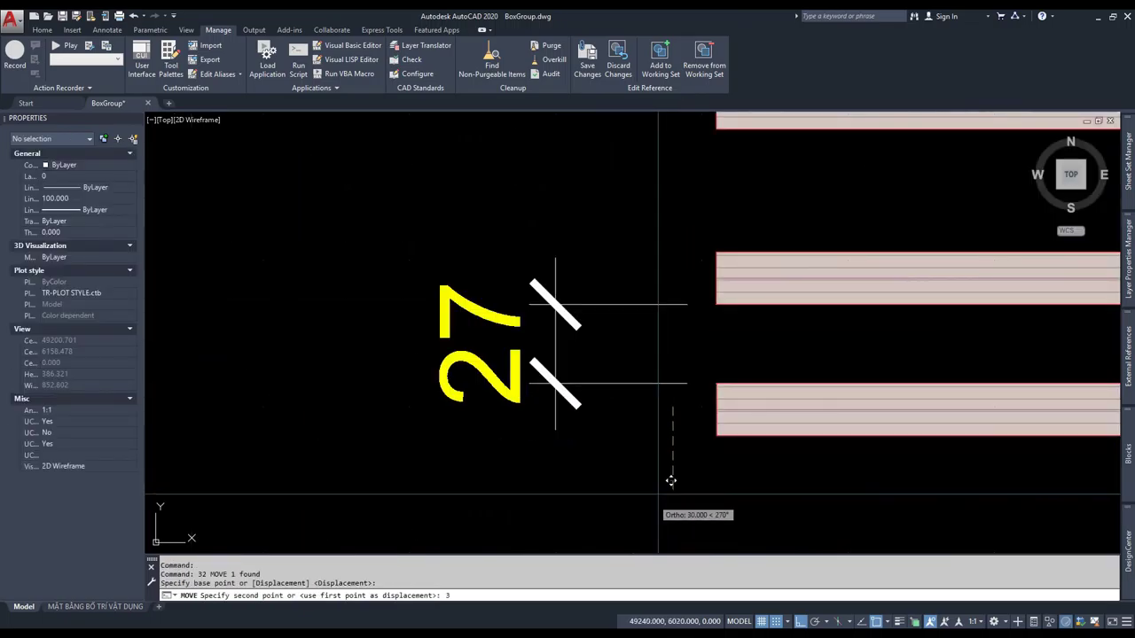
type("0")
key("Return")
key("Escape")
- Erase the 27 test dimension and save the block edits
left_click_drag(638, 357, 532, 266)
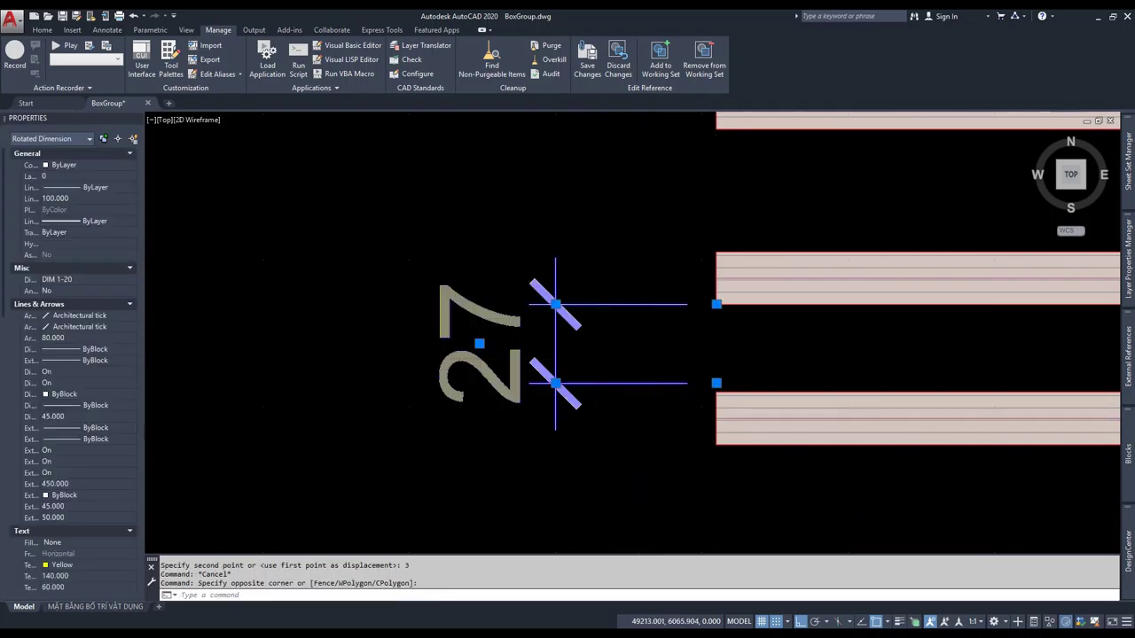
key("Delete")
scroll(603, 385, "down", 4)
left_click(586, 64)
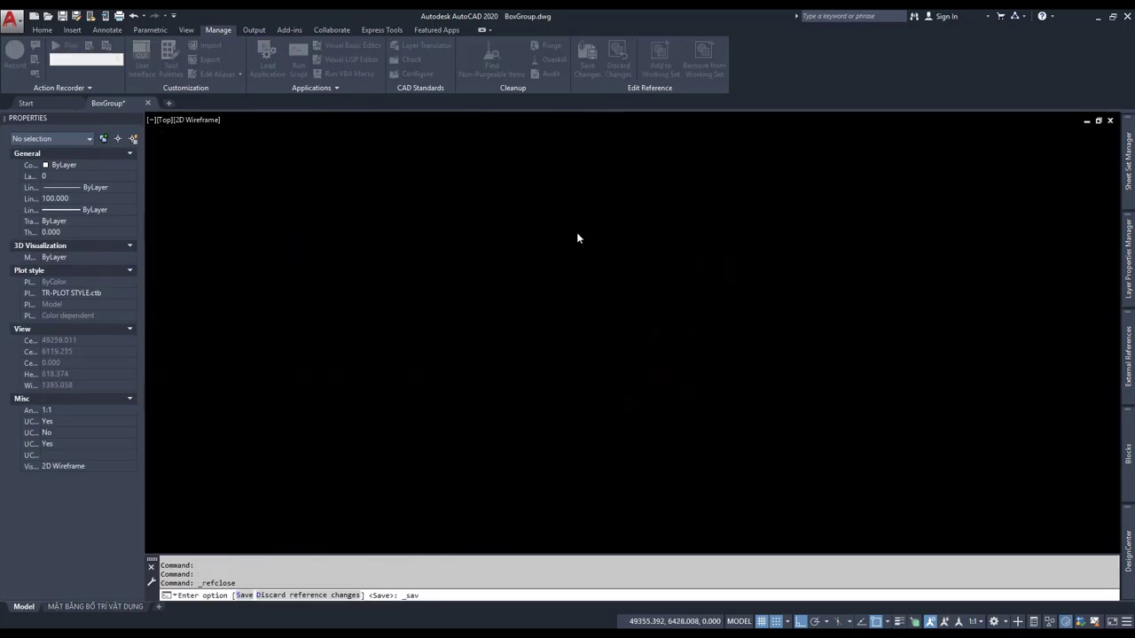
- Crossing-select and erase the right block group's old dimensions
scroll(540, 290, "down", 2)
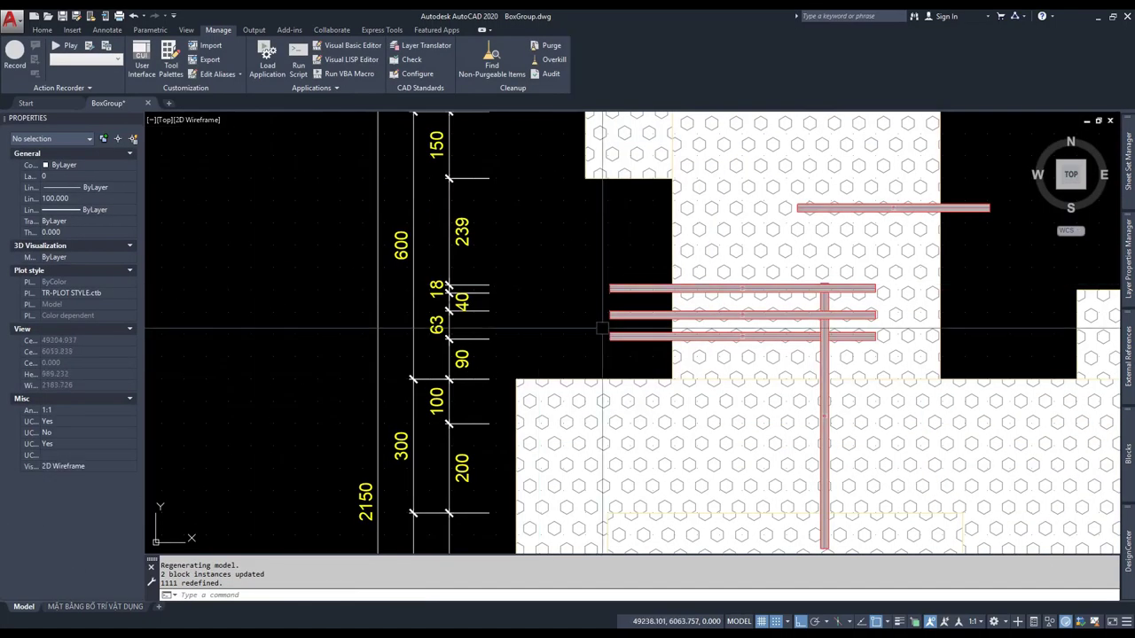
scroll(542, 266, "down", 2)
left_click(534, 174)
key("Escape")
key("Escape")
left_click(810, 138)
left_click(527, 532)
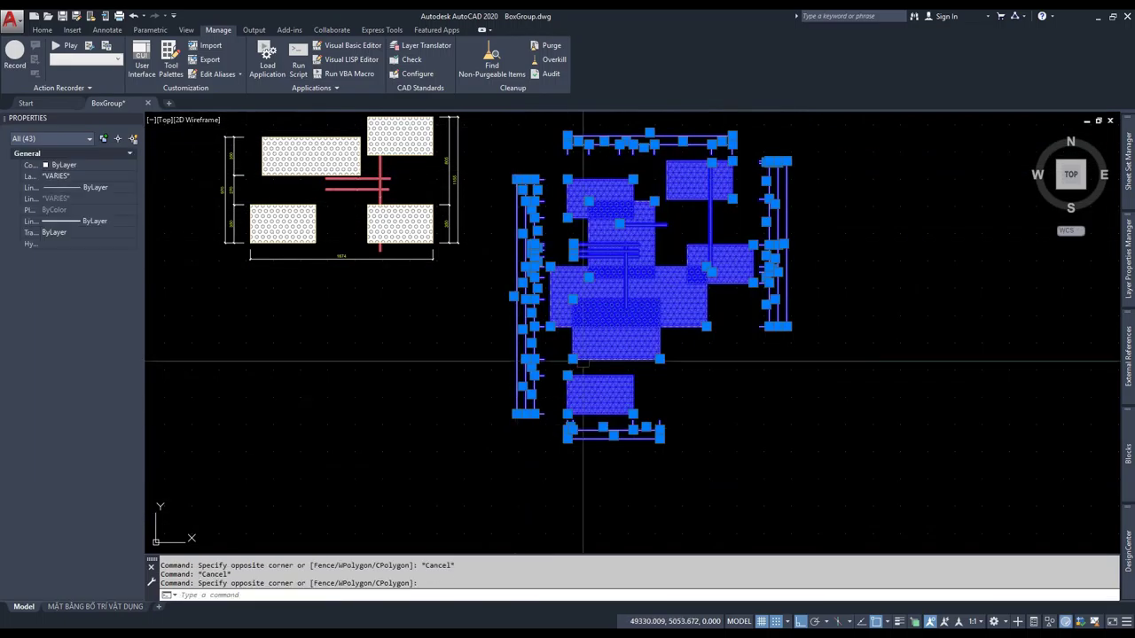
key("Delete")
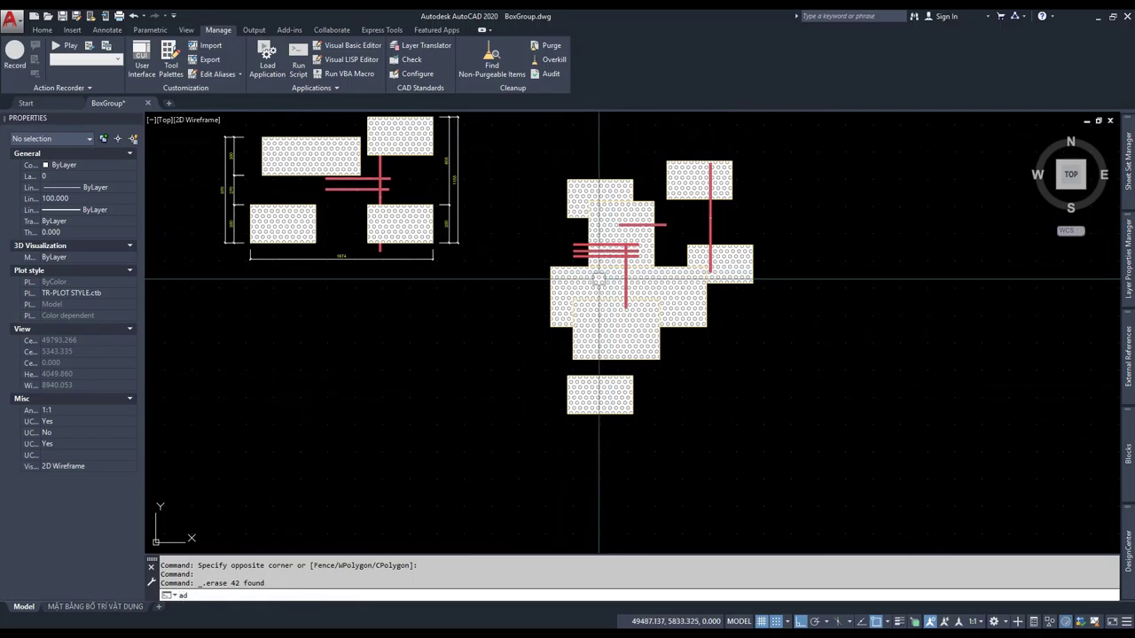
- Run the AutoDim macro on the right block group
key("Return")
left_click(614, 306)
key("Return")
scroll(632, 388, "up", 5)
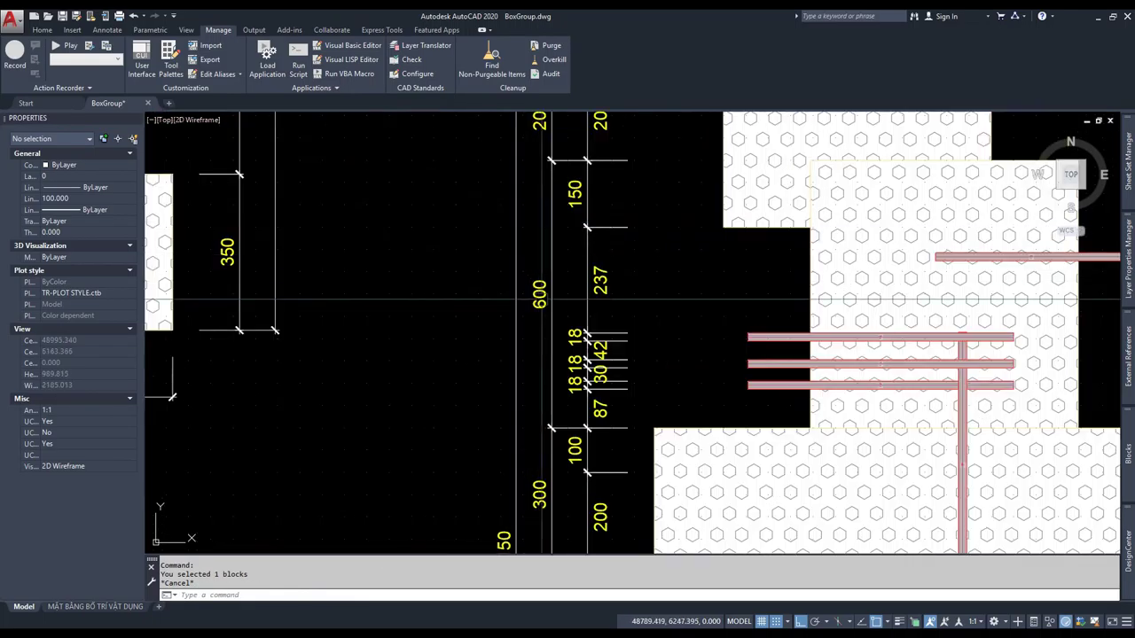
scroll(632, 388, "up", 3)
key("Escape")
- Inspect the new vertical chain reading 237, 18, 42, 18, 30, 18, 87
left_click(632, 311)
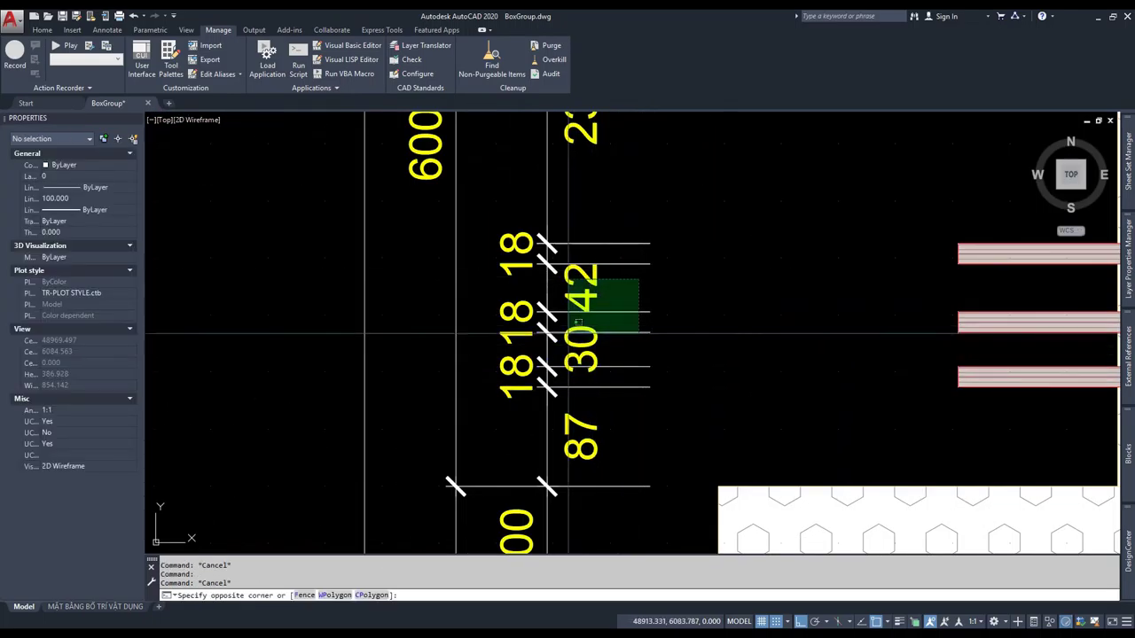
scroll(582, 343, "down", 3)
left_click(567, 319)
scroll(586, 325, "up", 3)
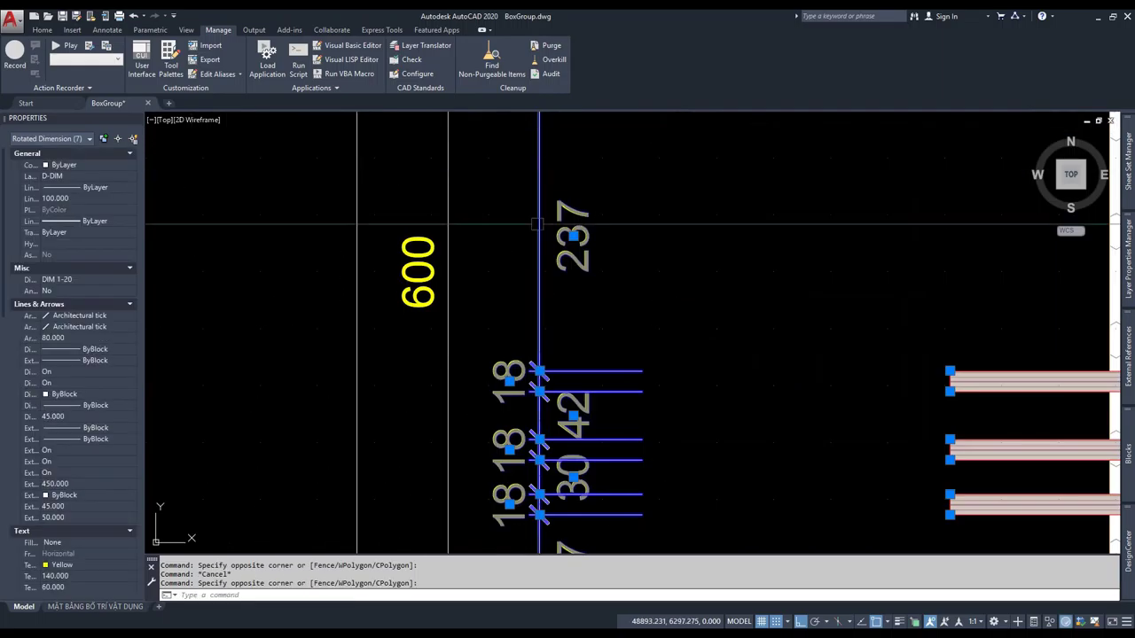
scroll(586, 325, "down", 3)
scroll(586, 324, "down", 2)
key("Escape")
key("Escape")
scroll(581, 248, "down", 3)
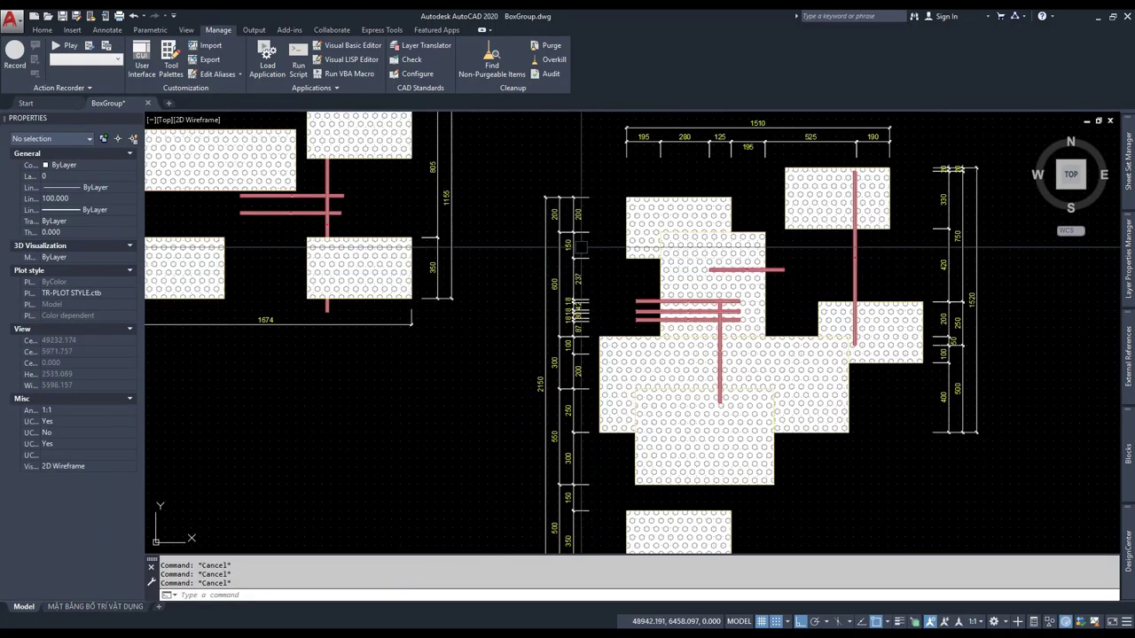
scroll(578, 327, "up", 3)
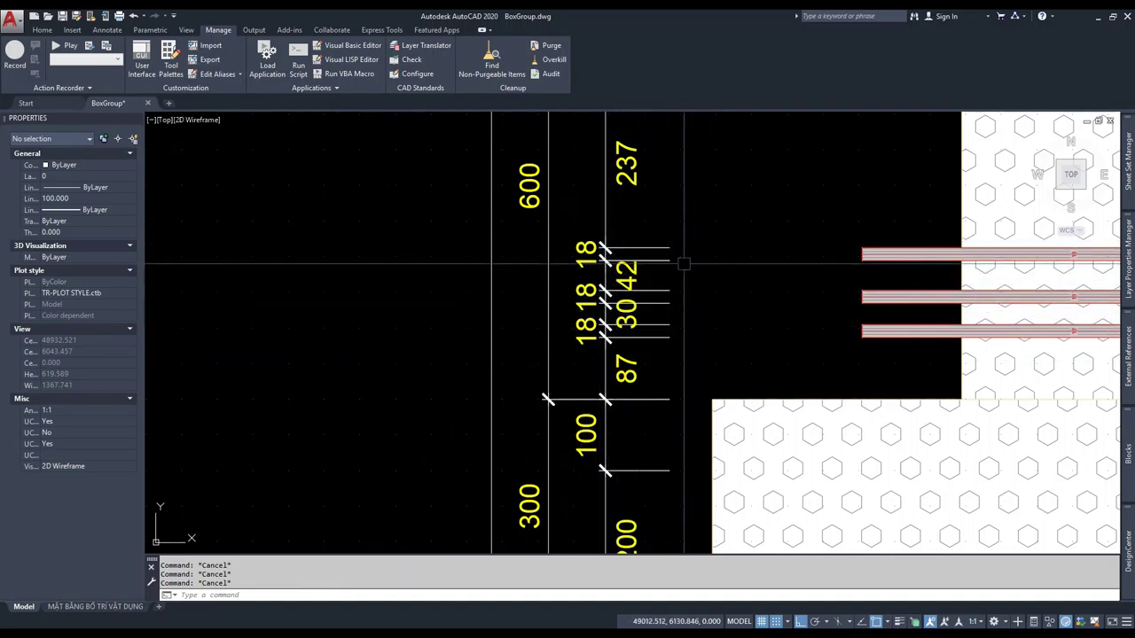
scroll(567, 297, "down", 3)
scroll(576, 301, "down", 5)
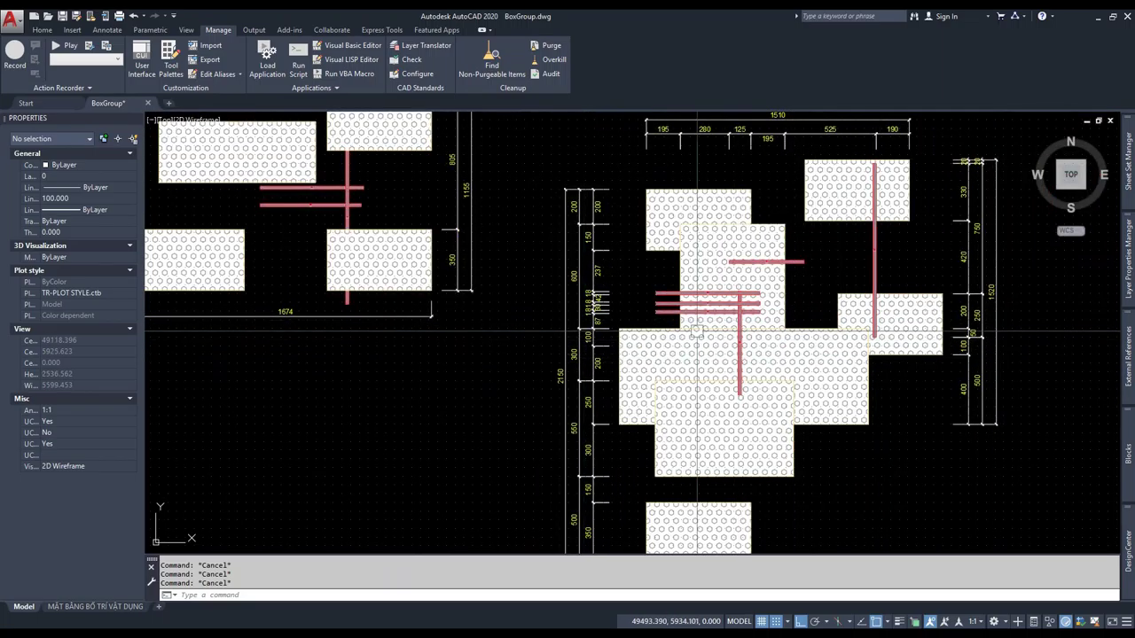
scroll(682, 293, "down", 2)
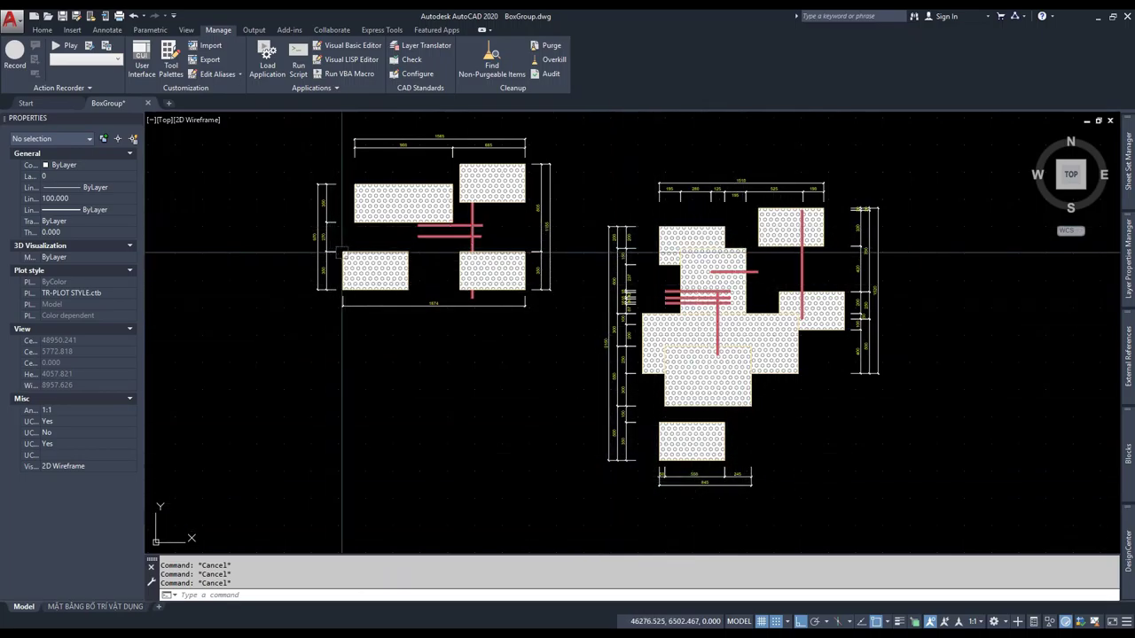
- Select the 1674 width dimension, then start and cancel a linear dimension
scroll(336, 255, "up", 4)
left_click(354, 393)
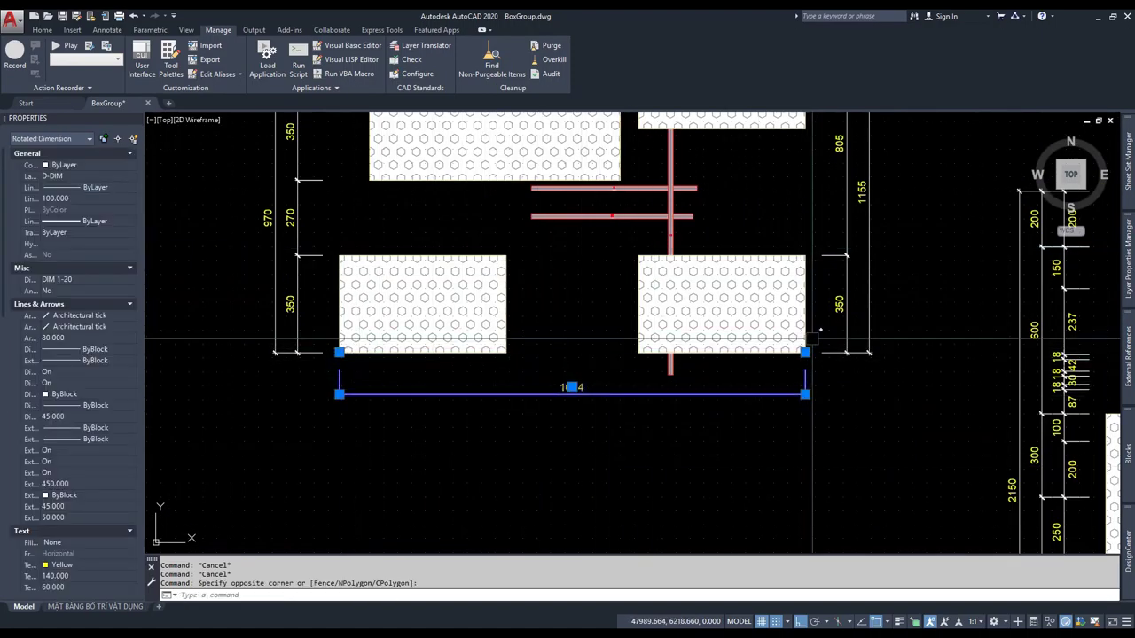
scroll(678, 386, "down", 2)
key("Escape")
type("2")
key("Return")
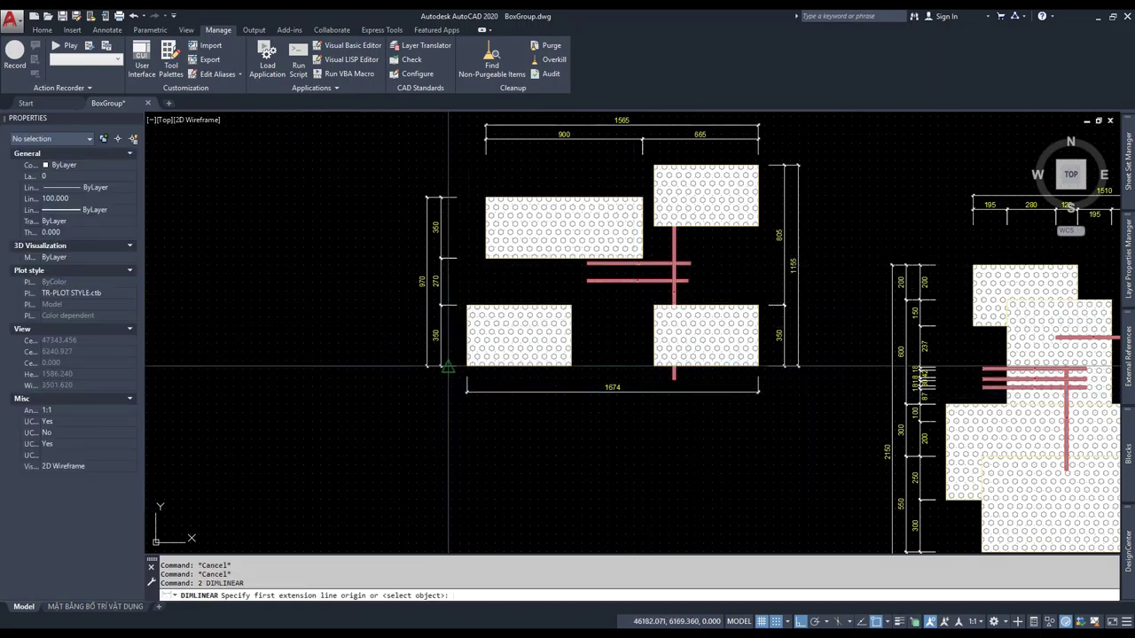
left_click(467, 364)
scroll(706, 391, "up", 2)
left_click(789, 349)
key("Escape")
- Draw a second 1674 linear dimension between the box corners, below the first
type("2")
key("Return")
left_click(325, 350)
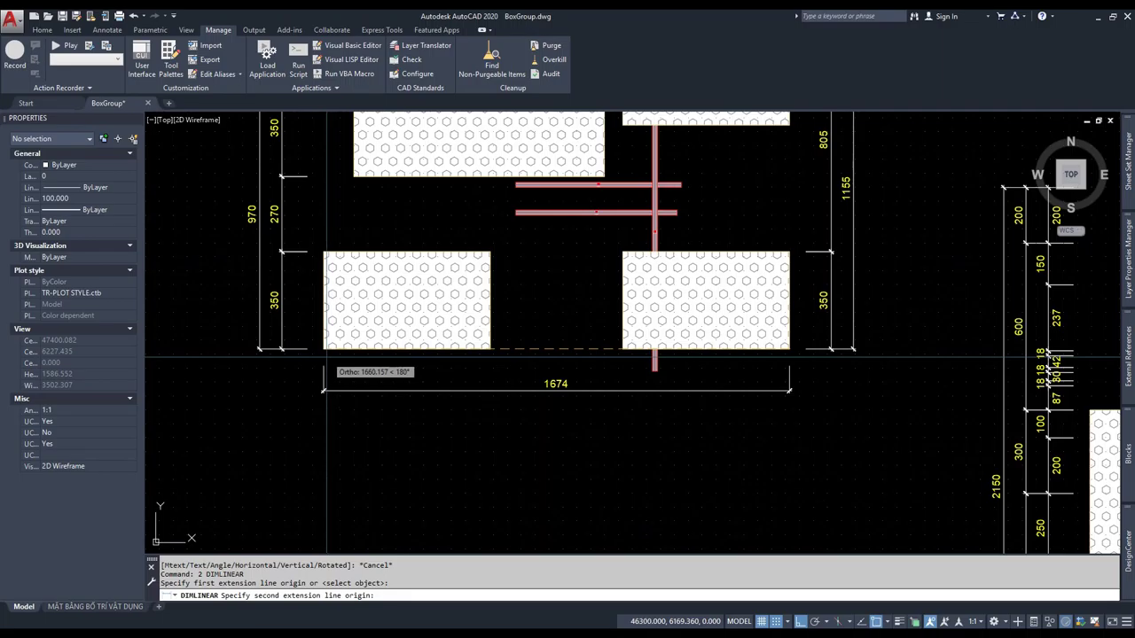
left_click(789, 349)
left_click(467, 422)
key("Escape")
scroll(467, 492, "down", 2)
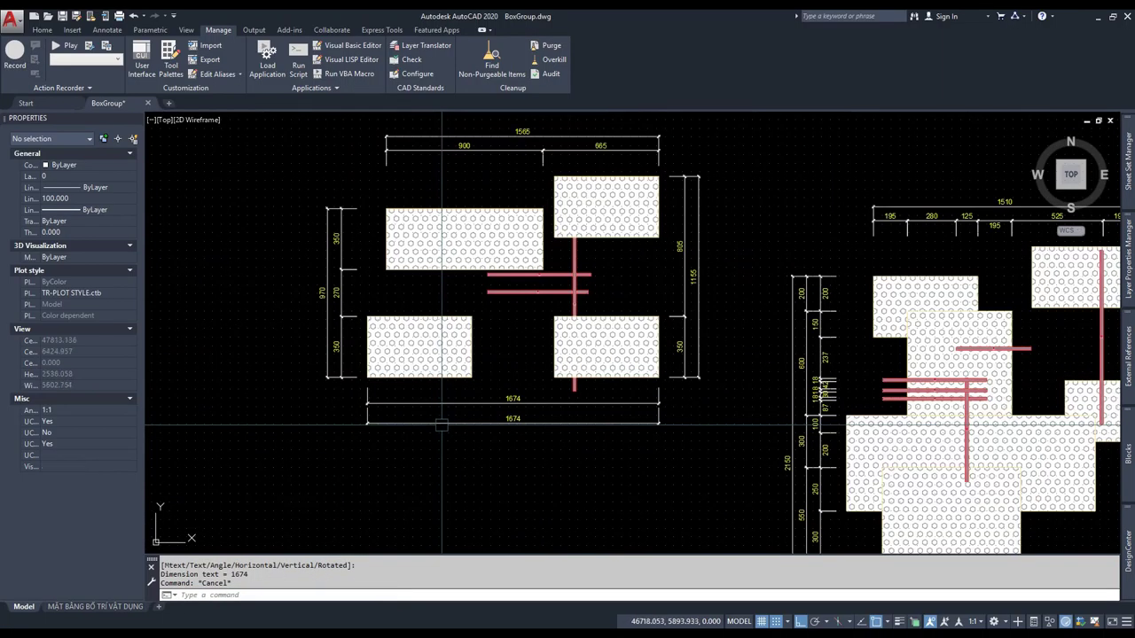
scroll(511, 464, "up", 2)
key("Escape")
key("Escape")
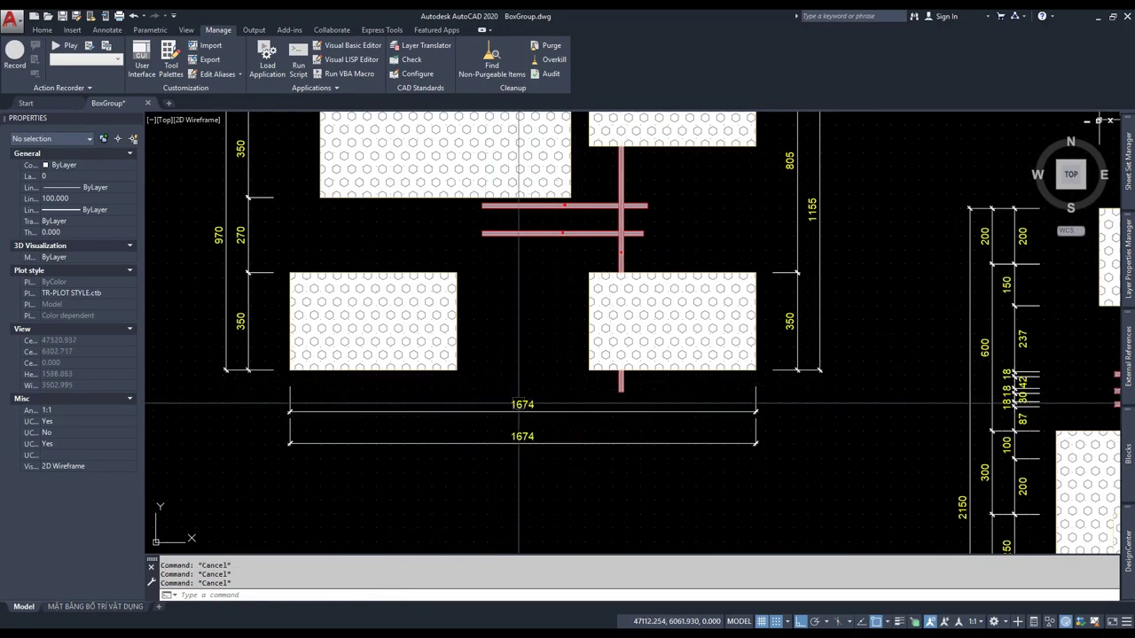
- Select and delete the duplicate 1674 width dimension
scroll(544, 409, "down", 1)
scroll(476, 433, "down", 1)
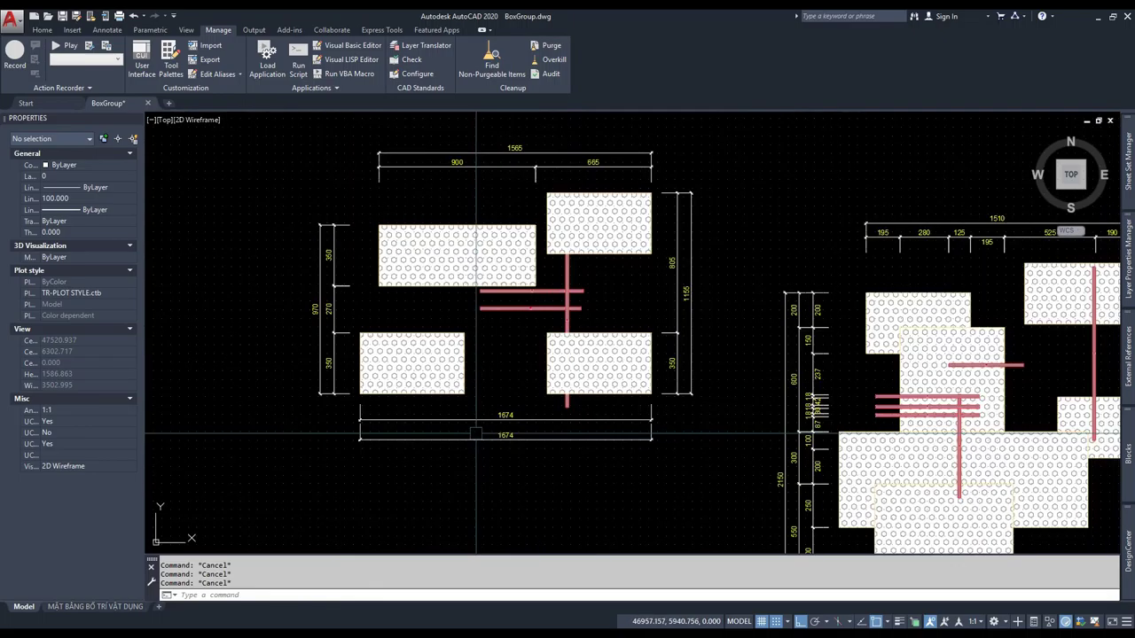
scroll(390, 287, "up", 2)
scroll(581, 443, "down", 2)
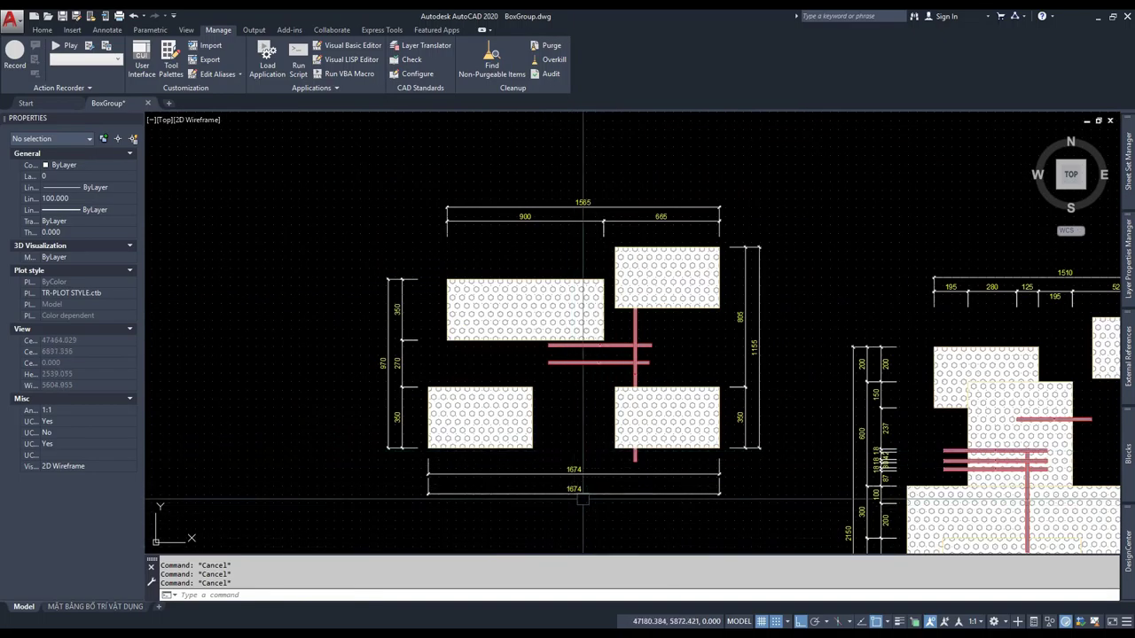
scroll(564, 454, "up", 2)
left_click(576, 476)
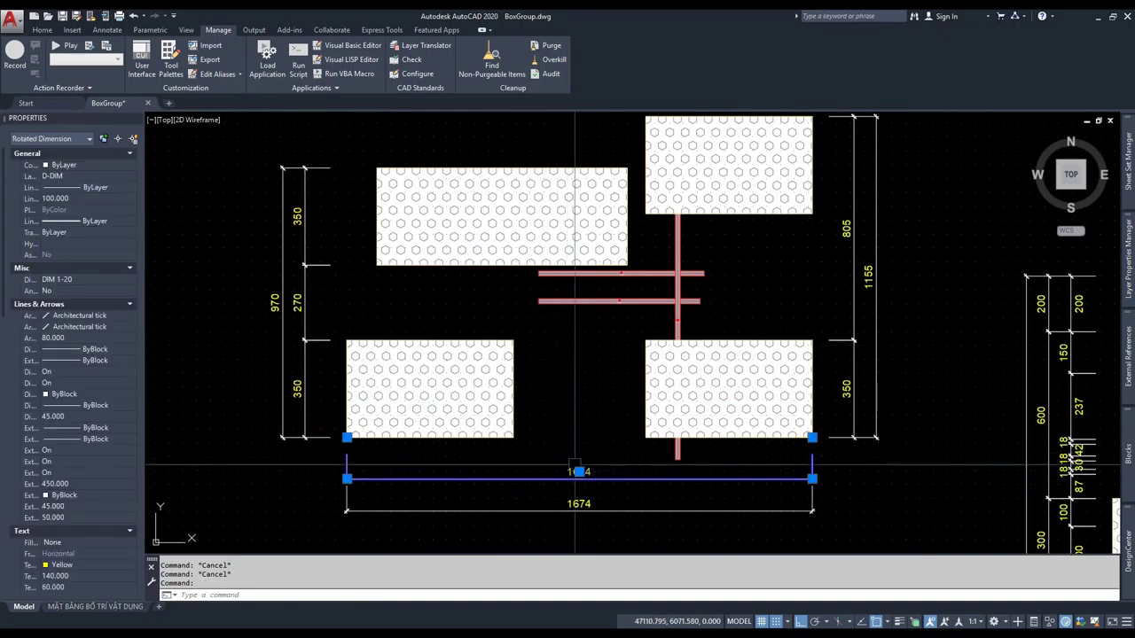
key("Delete")
key("Escape")
scroll(527, 362, "down", 2)
scroll(473, 362, "up", 2)
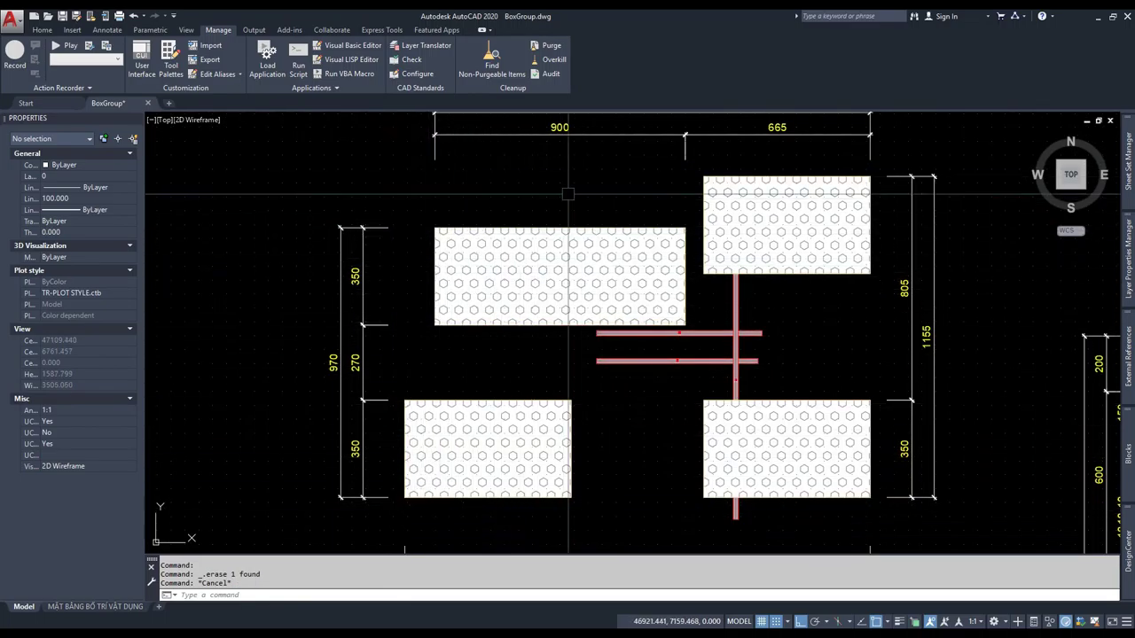
type("1")
- Draw a 1670 test linear dimension between the lower-left and lower-right boxes
key("Return")
key("Escape")
type("2")
key("Return")
left_click(404, 366)
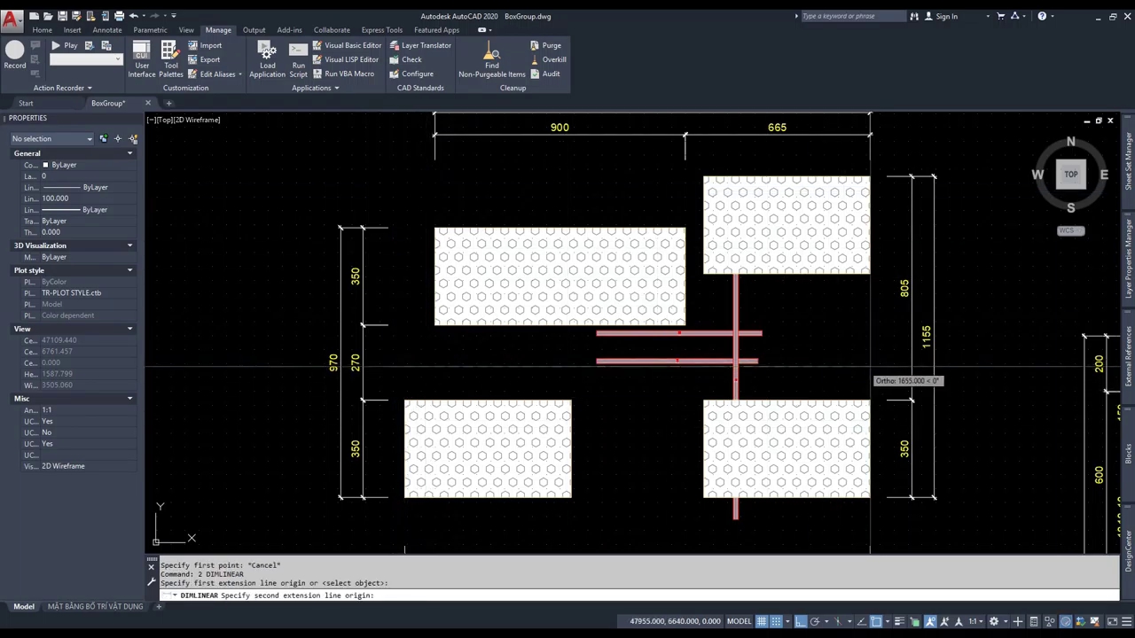
left_click(870, 381)
left_click(558, 425)
key("Escape")
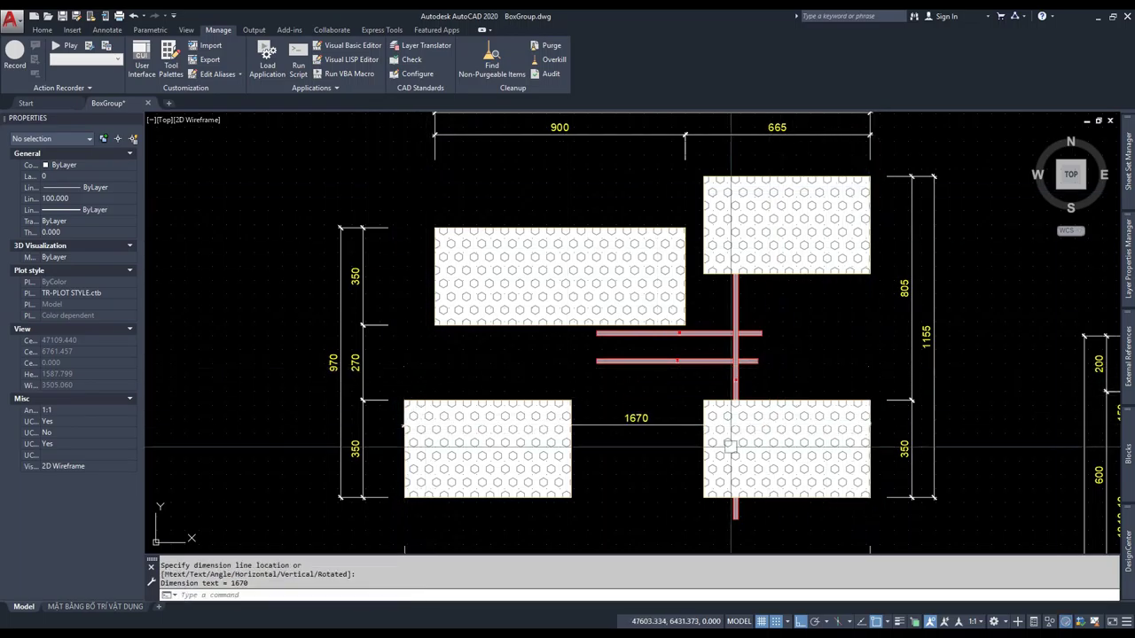
- Draw a vertical test line through the group, then erase it with the 1670 dimension
type("1")
key("Return")
left_click(558, 531)
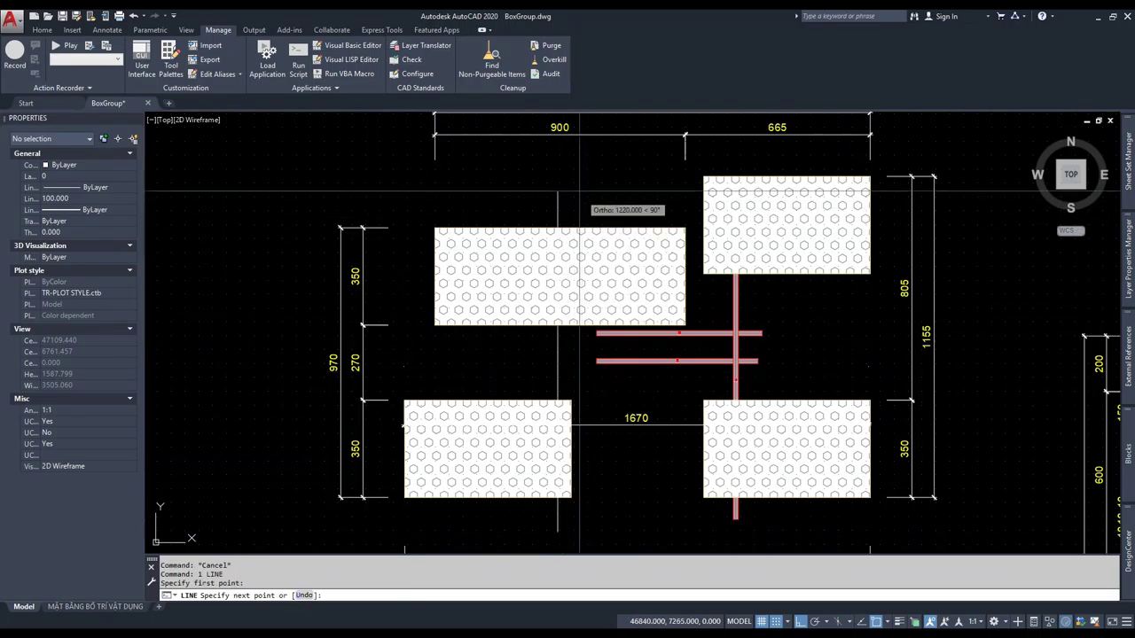
left_click(571, 168)
key("Escape")
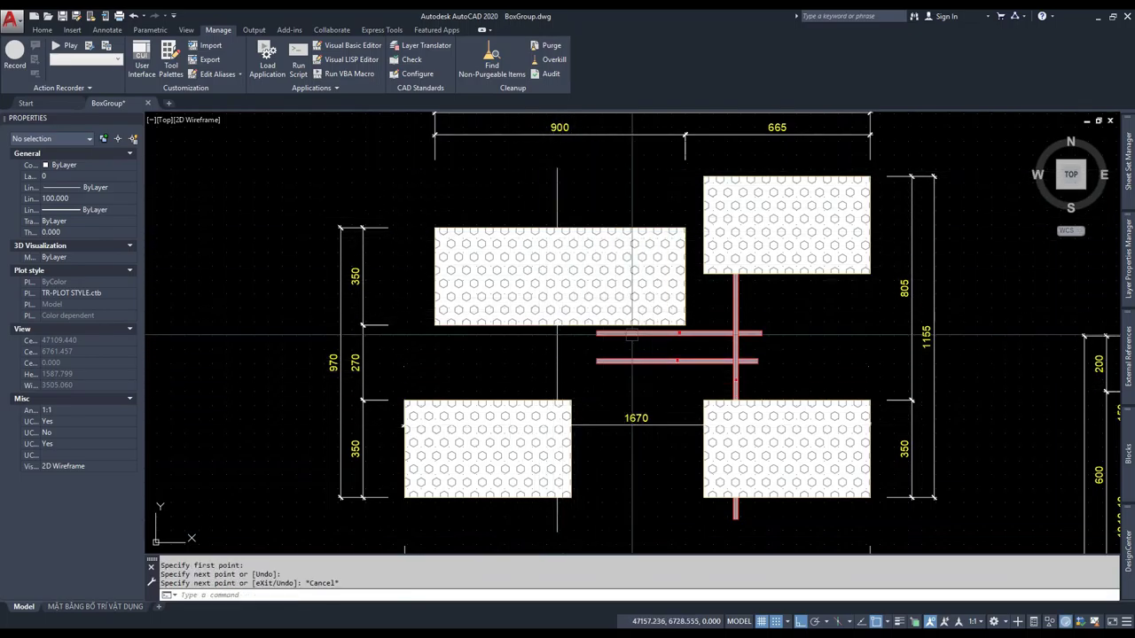
scroll(597, 335, "up", 4)
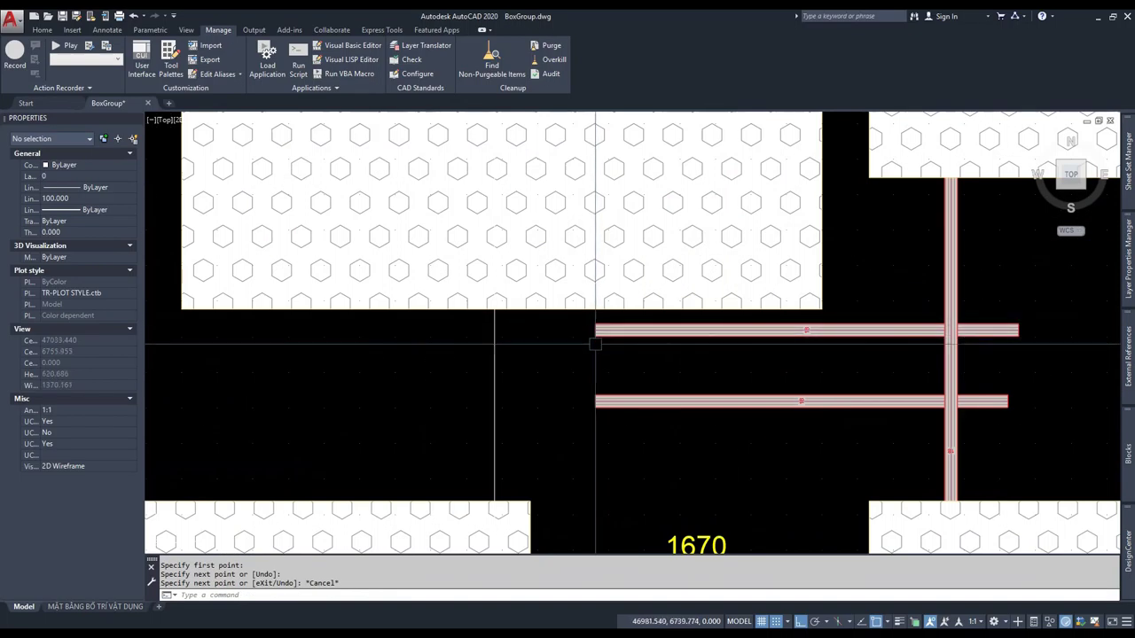
scroll(616, 328, "down", 2)
left_click(621, 474)
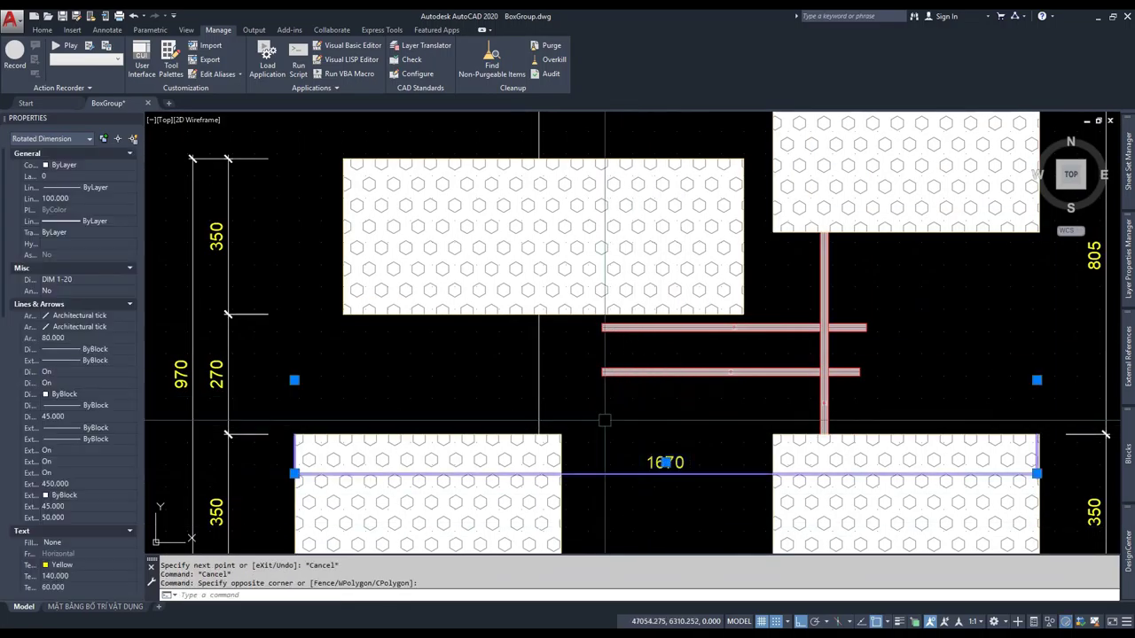
left_click(541, 407)
scroll(647, 279, "down", 4)
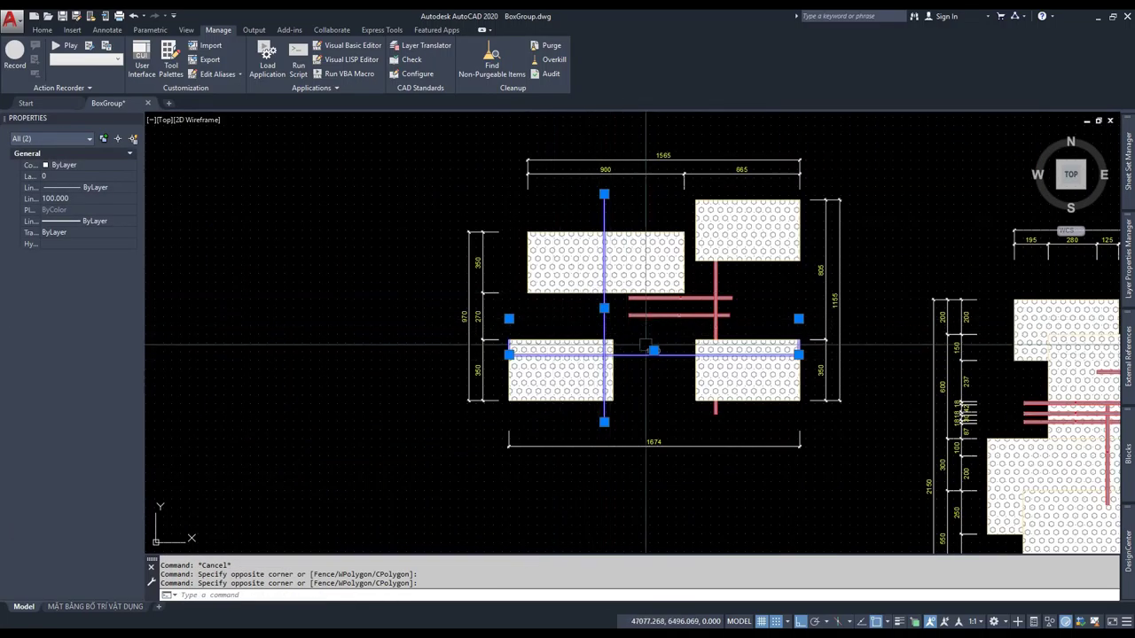
key("Delete")
key("Escape")
key("Escape")
- Erase the 970, 350, 270 and 350 left vertical dimensions and run the dimensioning macro
scroll(454, 257, "up", 2)
left_click(482, 199)
left_click(446, 508)
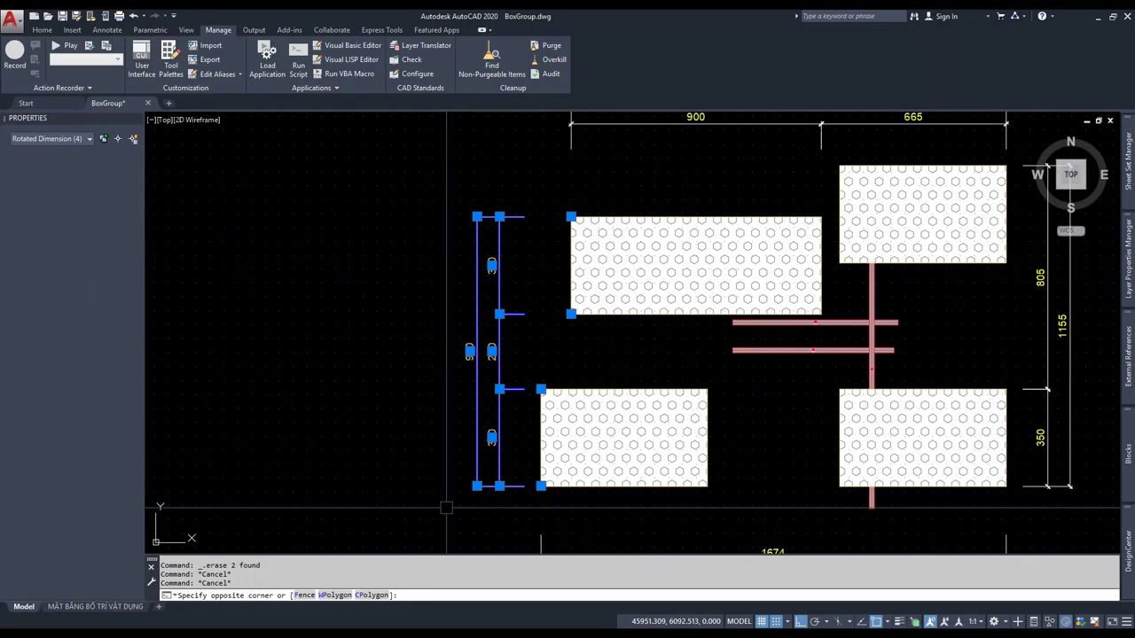
key("Delete")
key("Escape")
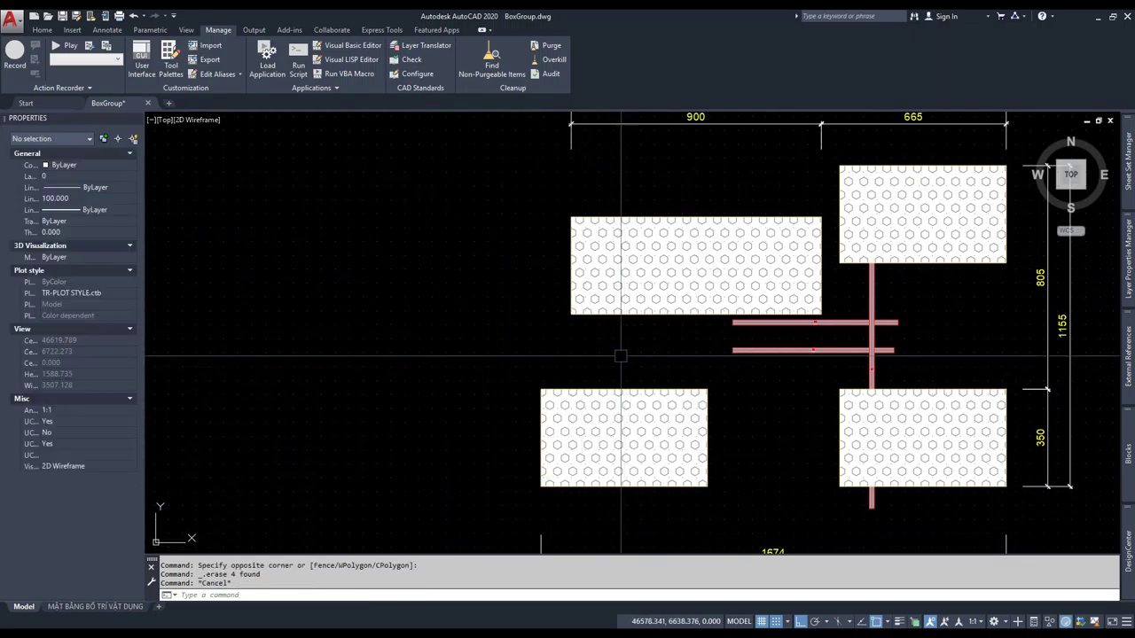
type("ad")
key("Return")
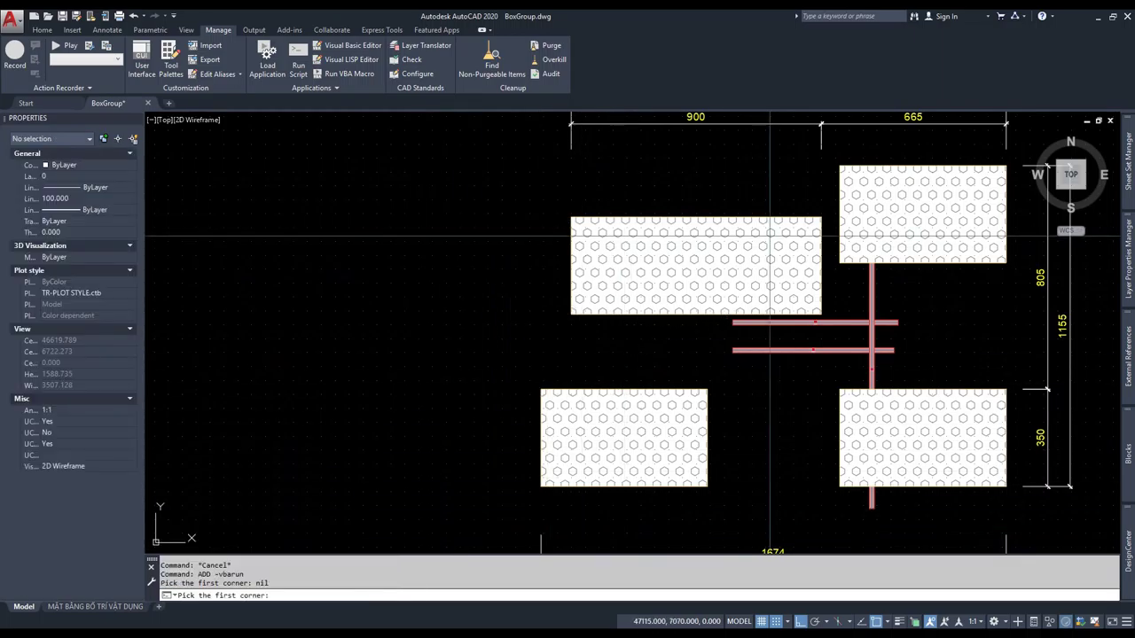
- Run the macro on a window around the furniture group, then delete its three vertical dimensions
left_click(767, 186)
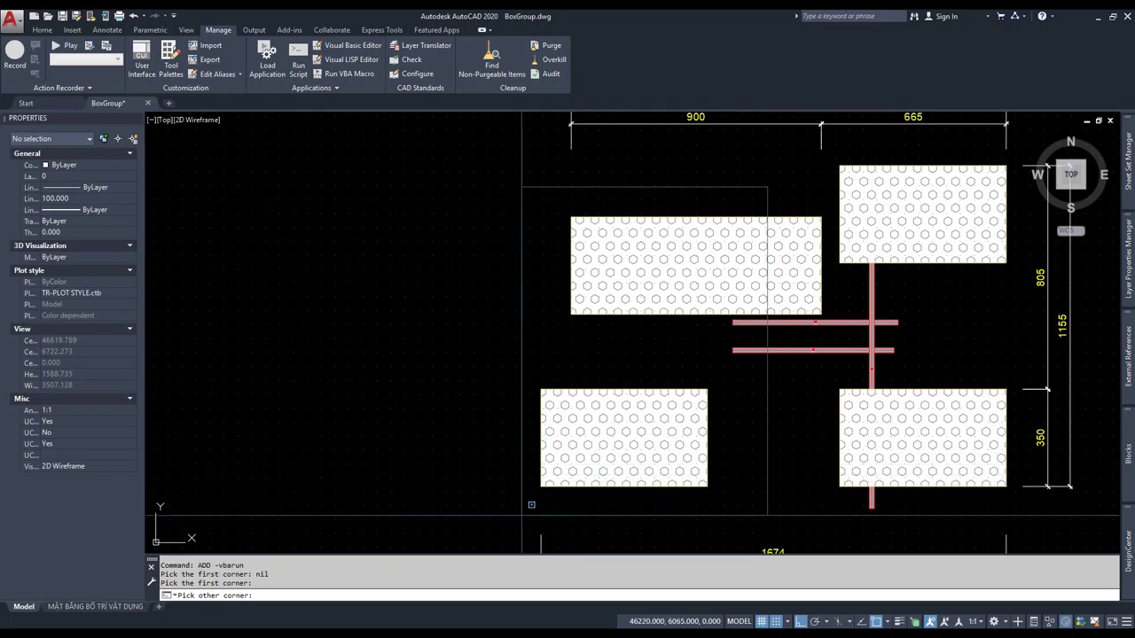
left_click(521, 363)
left_click(493, 361)
key("Escape")
left_click(523, 205)
left_click(412, 516)
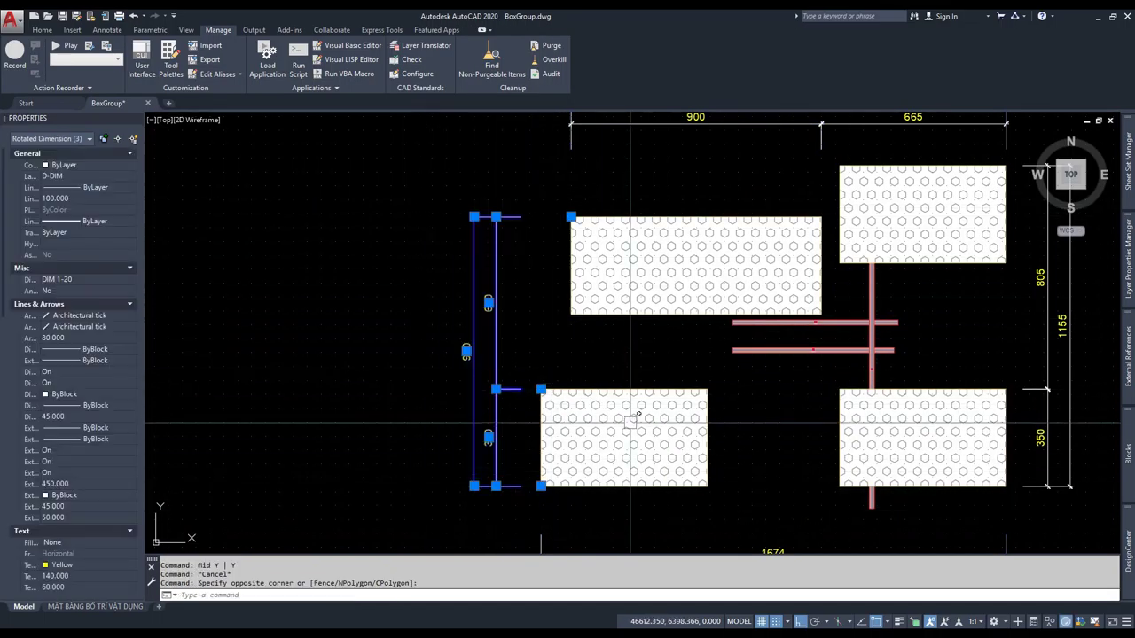
key("Delete")
- Rerun the macro on the whole group, creating the 118/18/82/18 chain, and select it
key("Return")
left_click(755, 183)
left_click(720, 354)
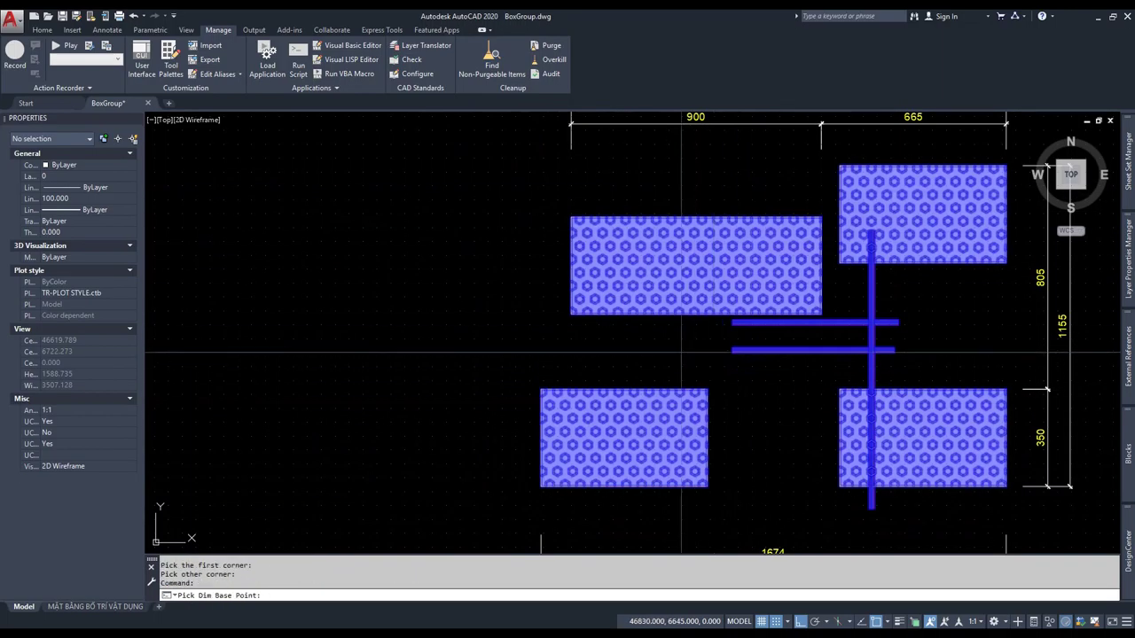
left_click(535, 342)
key("Escape")
left_click(598, 321)
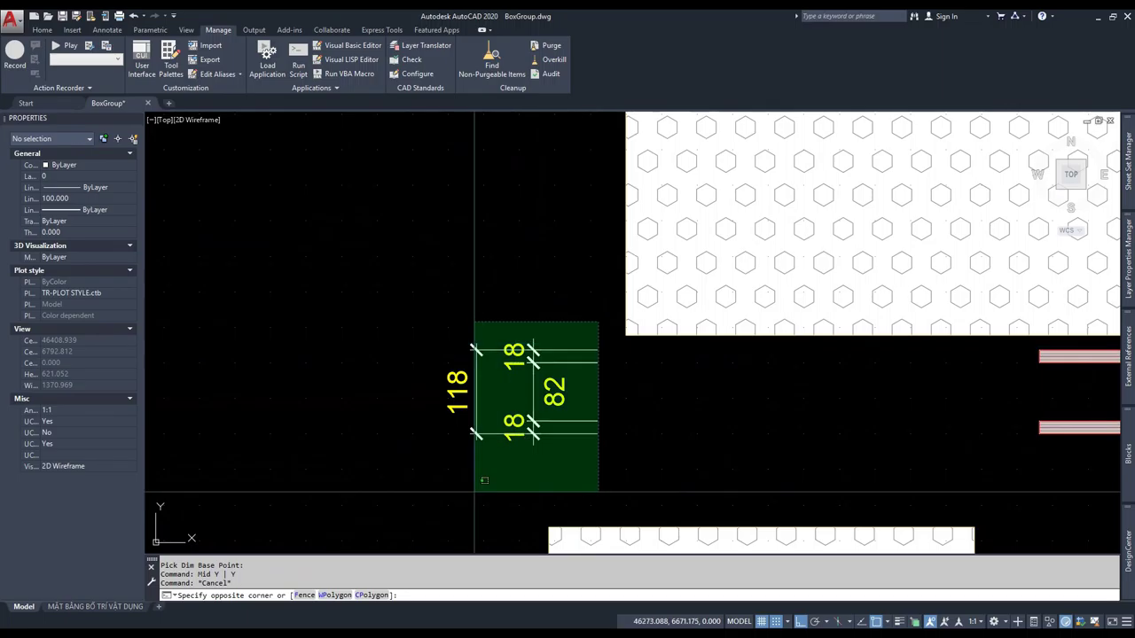
left_click(421, 450)
- Stretch the new 118/18/82/18 dimension chain further left of the group
scroll(528, 404, "down", 2)
key("Escape")
type("s")
left_click(535, 420)
left_click(390, 332)
key("Return")
left_click(424, 362)
left_click(316, 362)
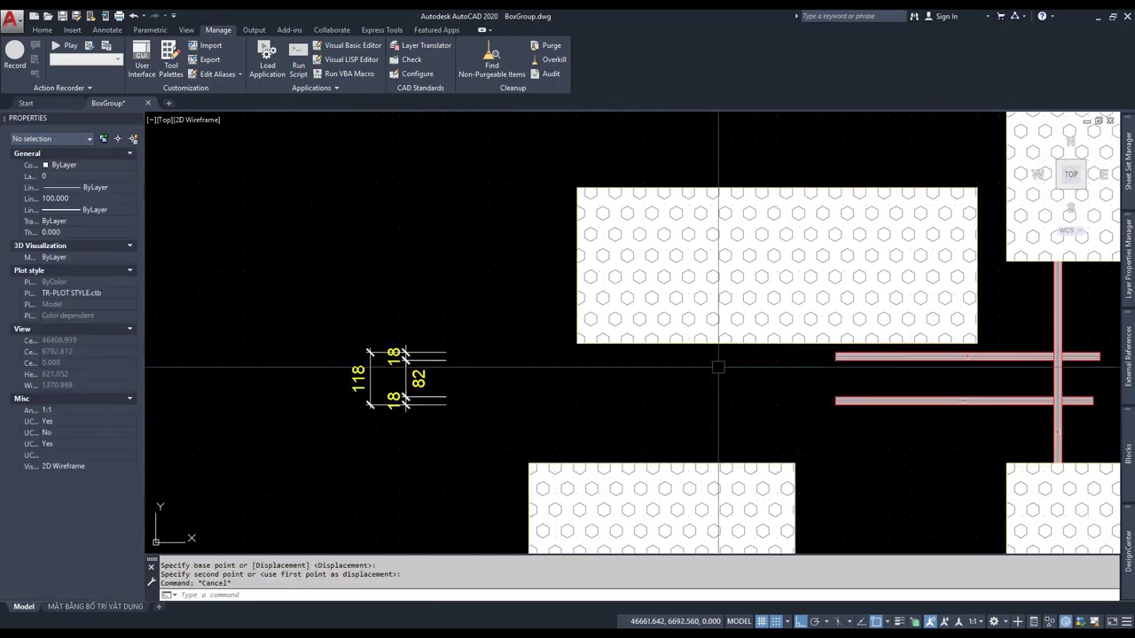
- Add a 21 test linear dimension from the box edge to the red bar
type("dli")
scroll(899, 348, "up", 5)
left_click(857, 359)
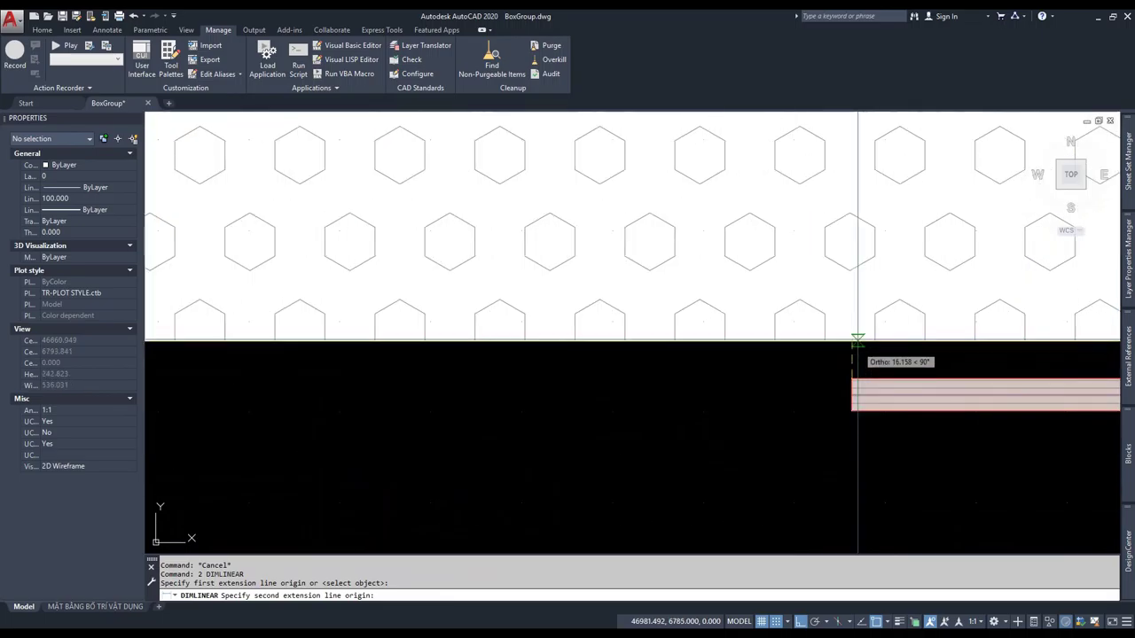
left_click(852, 380)
scroll(752, 368, "down", 4)
left_click(322, 424)
- Add a 131 test linear dimension from the lower red bar to the lower box top
key("Escape")
type("2")
scroll(772, 390, "down", 3)
left_click(783, 419)
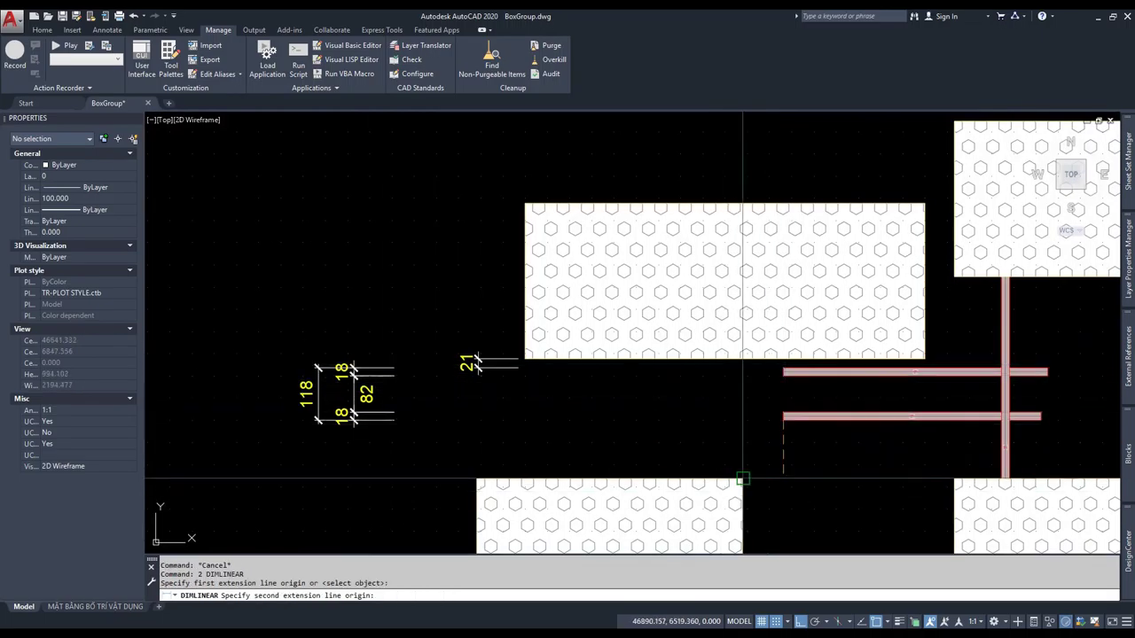
left_click(742, 478)
scroll(742, 479, "up", 3)
scroll(527, 362, "up", 2)
scroll(527, 362, "down", 4)
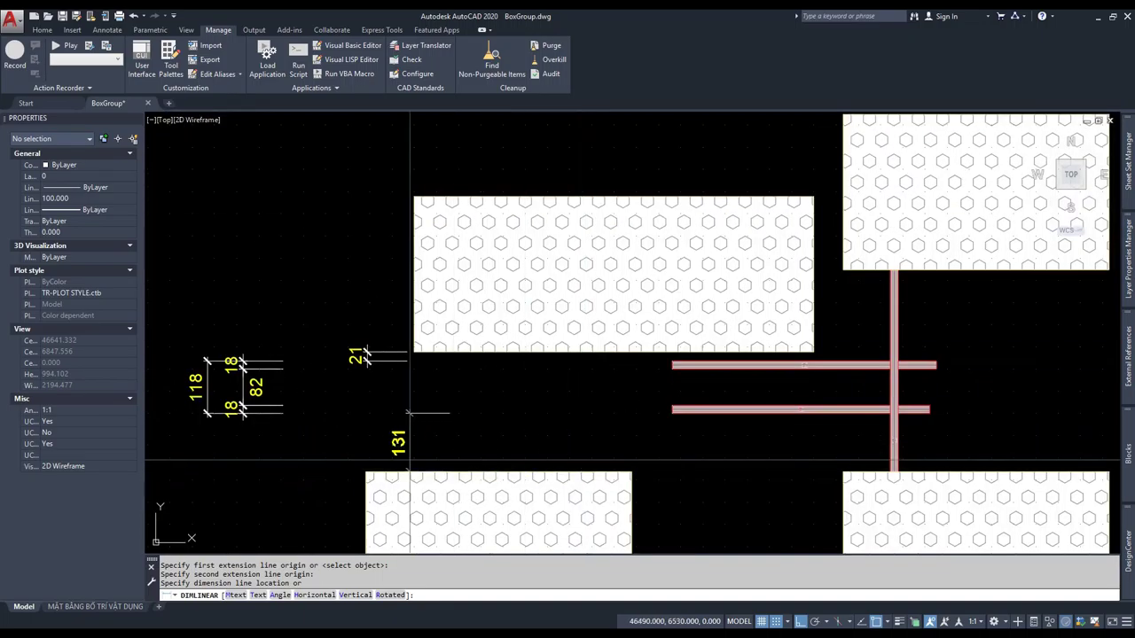
scroll(452, 412, "up", 2)
key("Escape")
key("Escape")
key("Escape")
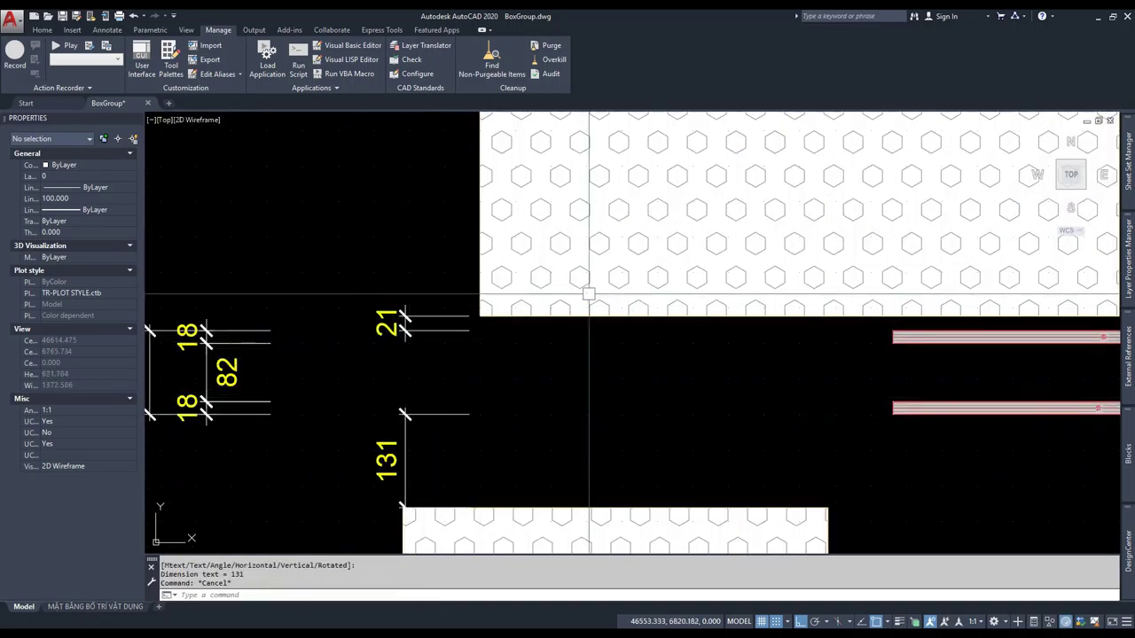
- Window-select and erase the 21 and 131 test dimensions
scroll(570, 314, "down", 3)
scroll(772, 304, "up", 3)
left_click(783, 284)
left_click(729, 410)
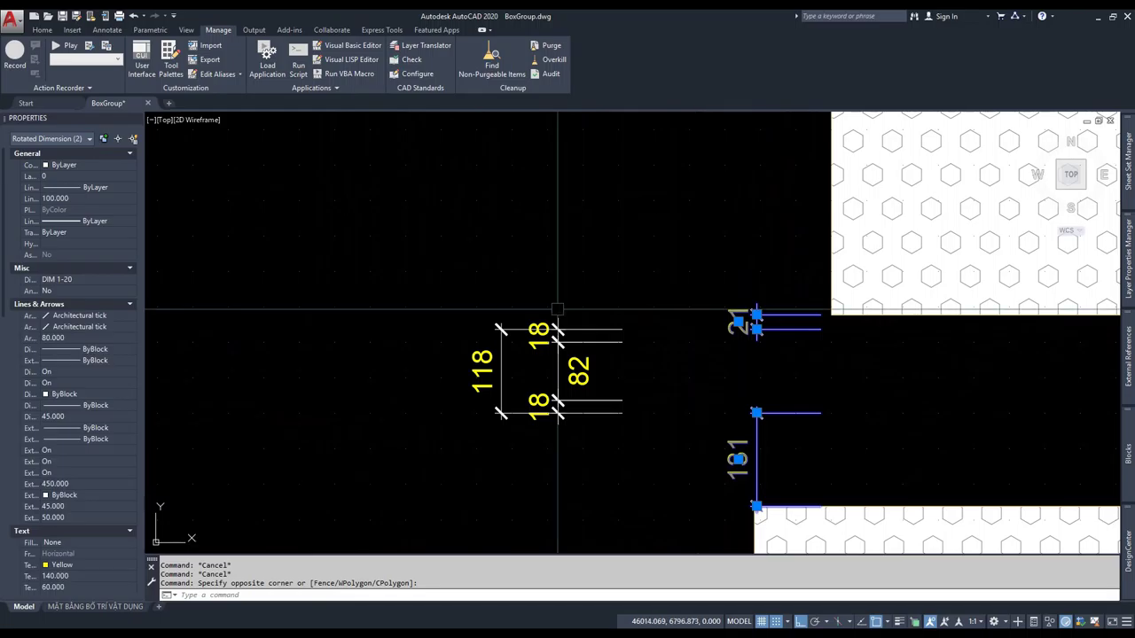
scroll(803, 321, "down", 3)
key("Delete")
scroll(803, 321, "down", 1)
scroll(775, 302, "up", 4)
key("Escape")
- Erase the four left test dimensions, then select the furniture block for editing
left_click(556, 405)
scroll(558, 403, "down", 6)
key("Escape")
scroll(567, 404, "up", 2)
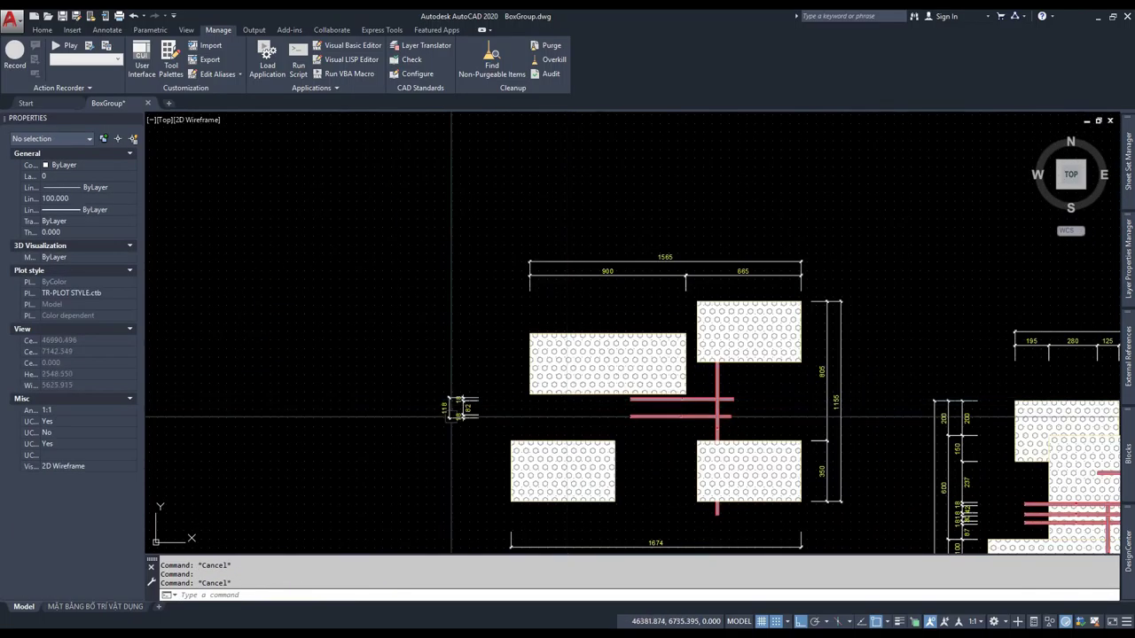
left_click(487, 385)
left_click(449, 451)
scroll(571, 365, "up", 4)
key("Delete")
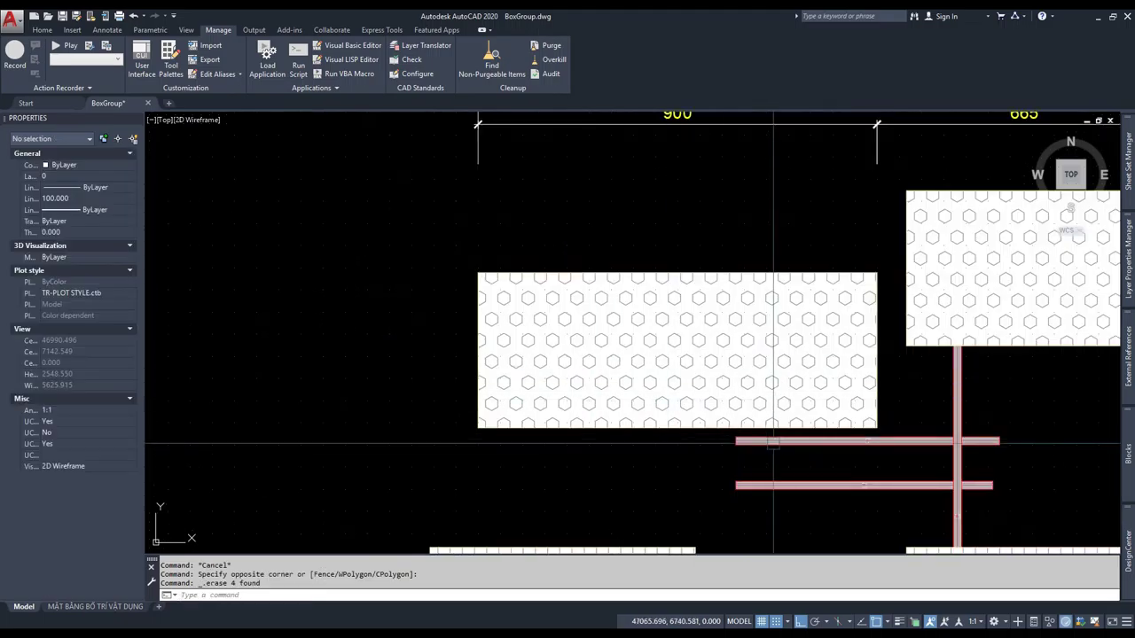
left_click(589, 362)
right_click(767, 93)
- Edit the furniture block in place and try an offset move of the upper red bar
left_click(816, 157)
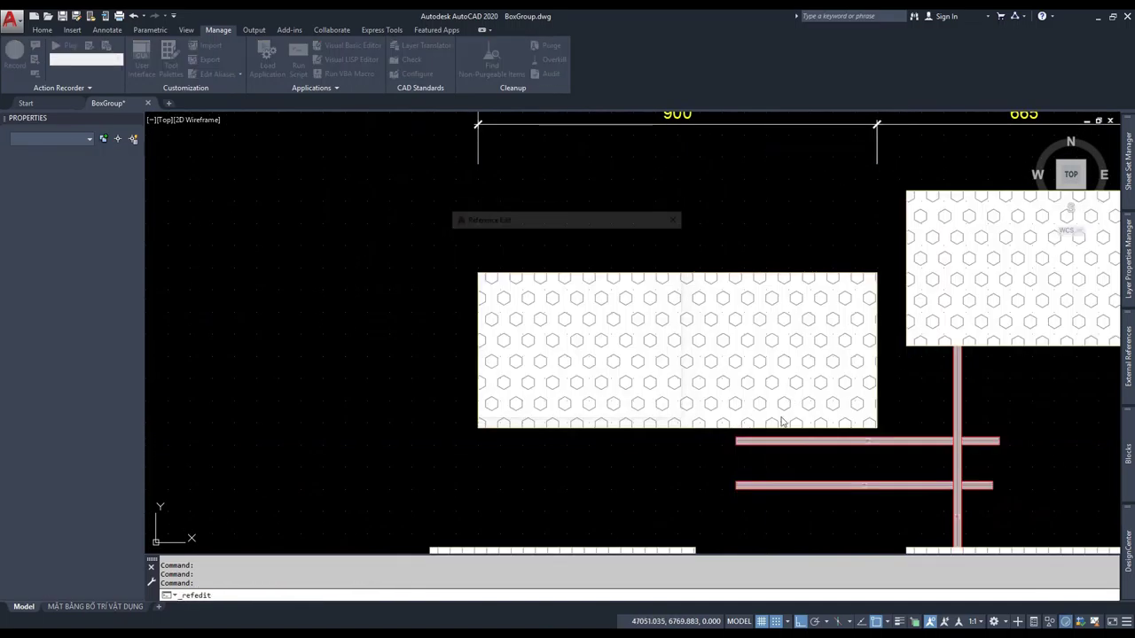
scroll(759, 379, "up", 5)
left_click(760, 415)
type("m")
key("Return")
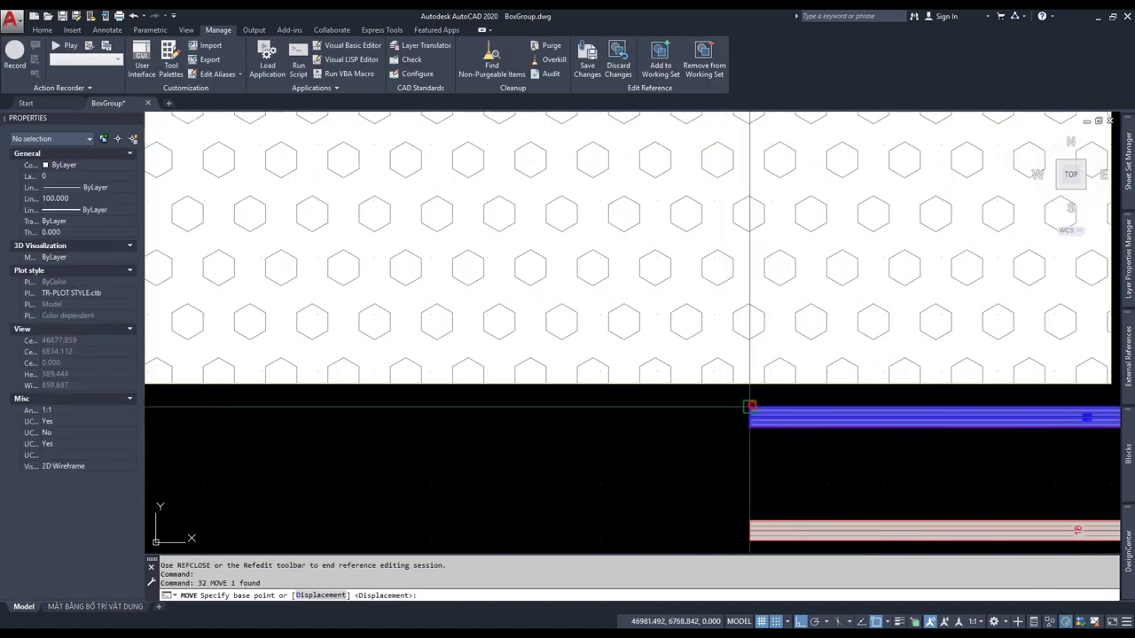
left_click(750, 407)
left_click(767, 368)
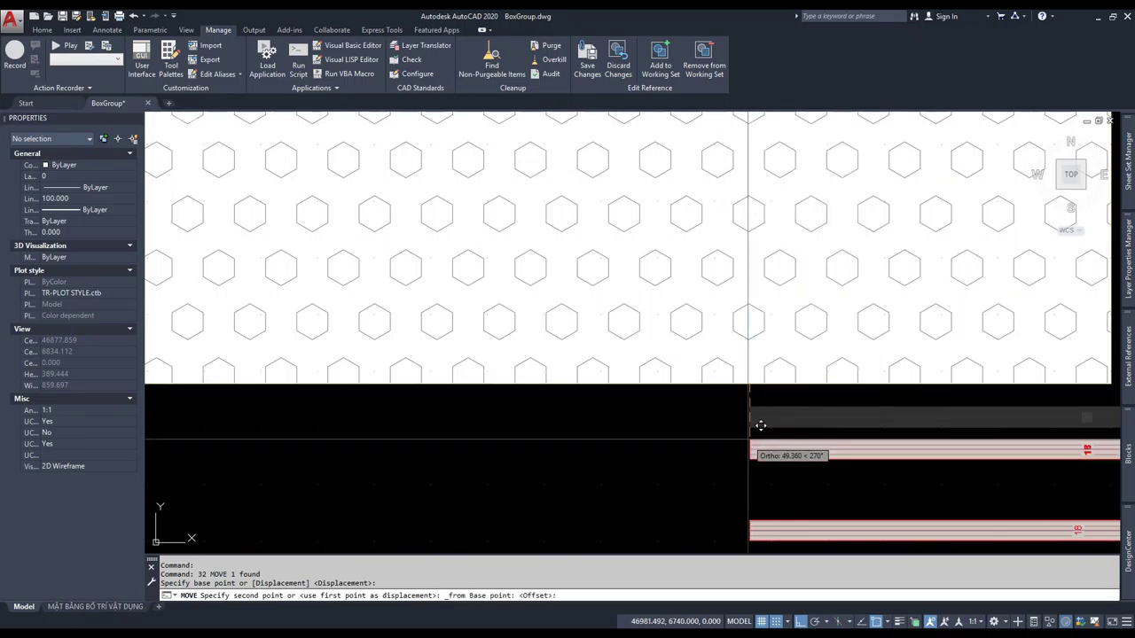
type("24")
key("Escape")
- Try moving the lower red bar, measuring from the upper bar's corner, then cancel
left_click(737, 448)
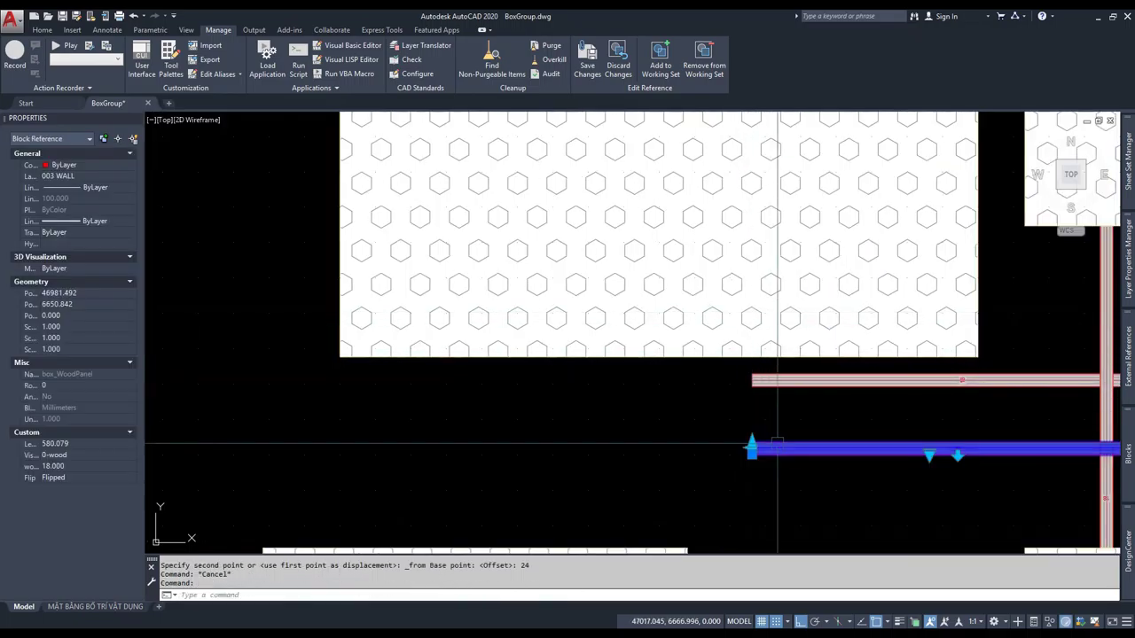
key("Return")
left_click(737, 442)
left_click(738, 352)
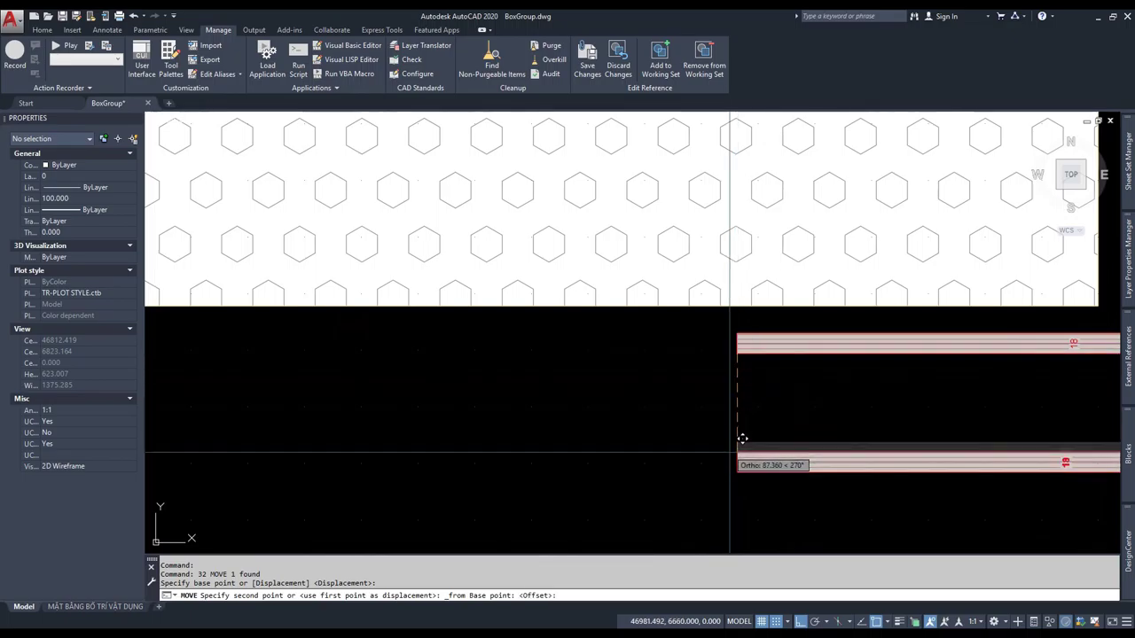
type("80")
key("Escape")
scroll(753, 377, "down", 2)
key("Escape")
- Check both red bars and save the reference edit to redefine block F-T1
key("Escape")
left_click(758, 384)
key("Escape")
left_click(753, 341)
key("Escape")
left_click(587, 62)
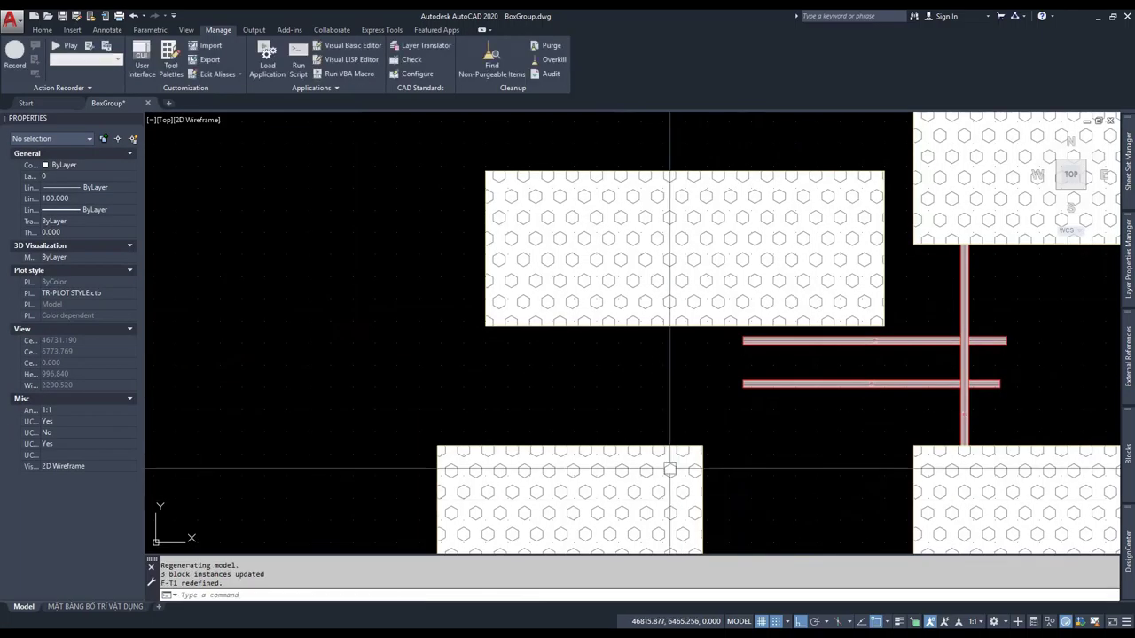
- Run the AutoDim macro (ADS) on the furniture block group
scroll(659, 407, "down", 2)
scroll(659, 407, "down", 2)
type("ads")
key("Return")
left_click(696, 359)
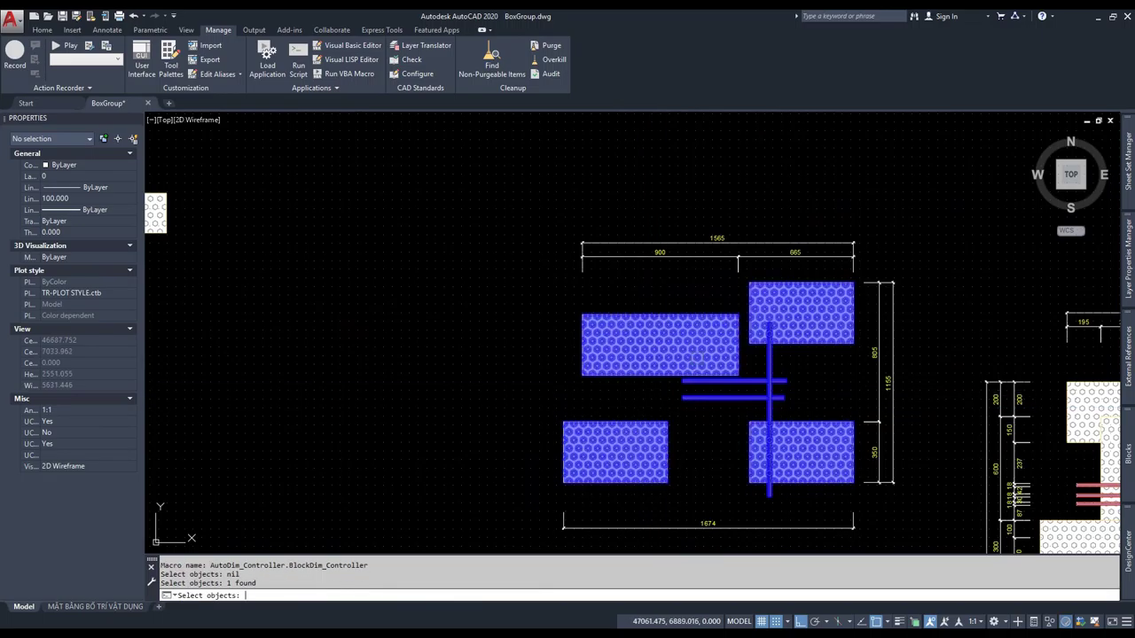
key("Return")
scroll(550, 377, "up", 2)
key("Escape")
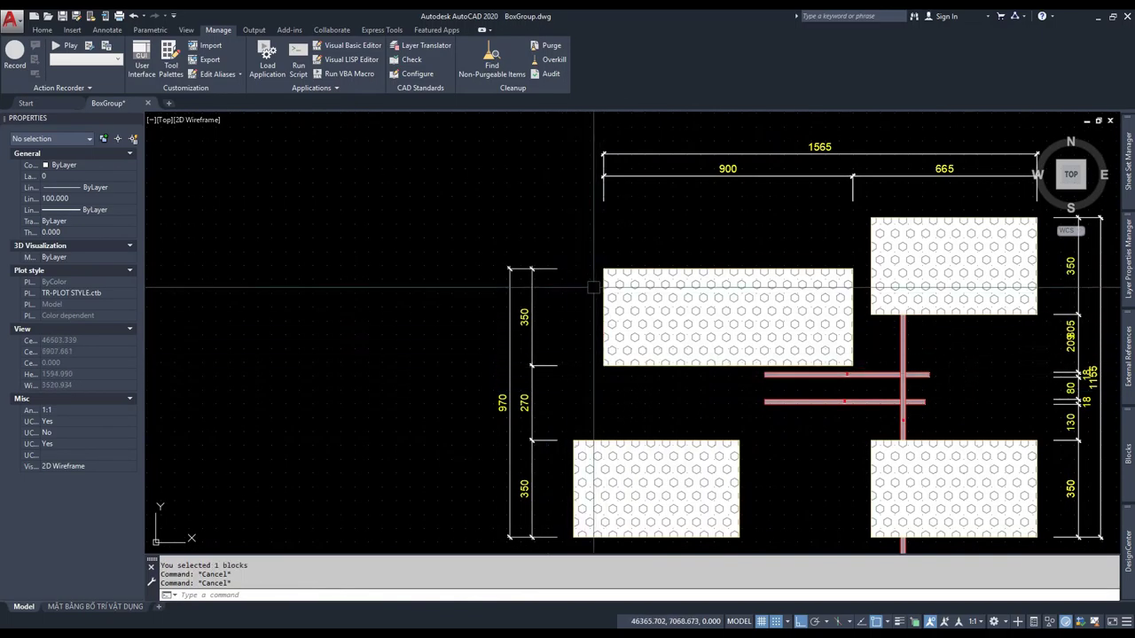
- Window-select and erase the 23 generated dimensions, then launch the DD dimensioning routine
left_click(571, 357)
scroll(521, 266, "down", 3)
scroll(523, 229, "up", 1)
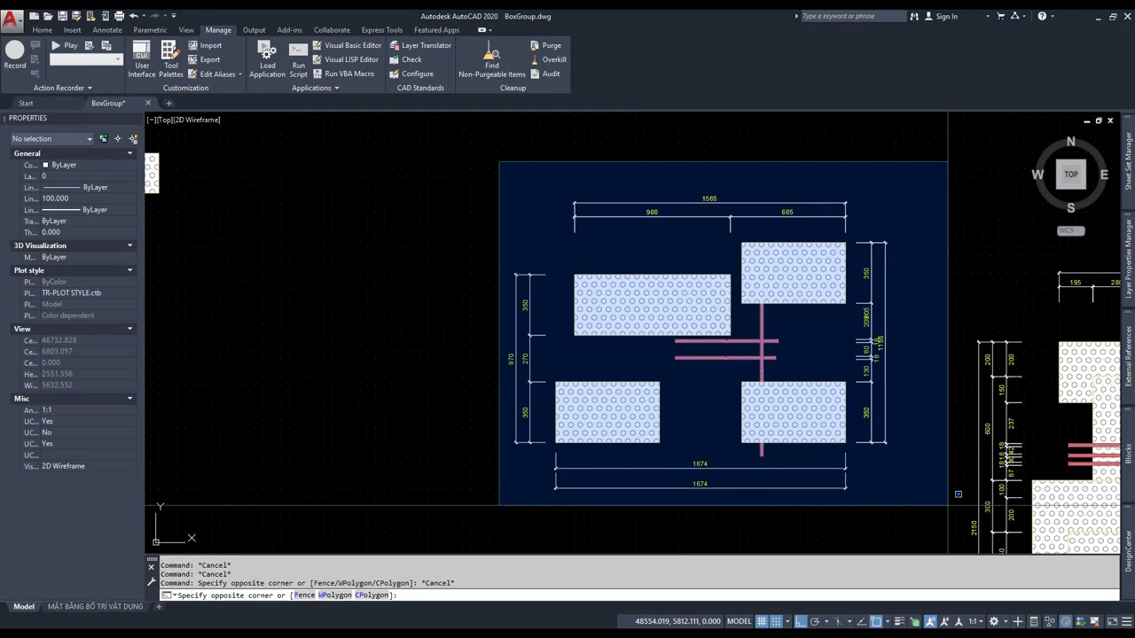
left_click(937, 506)
key("Delete")
key("Escape")
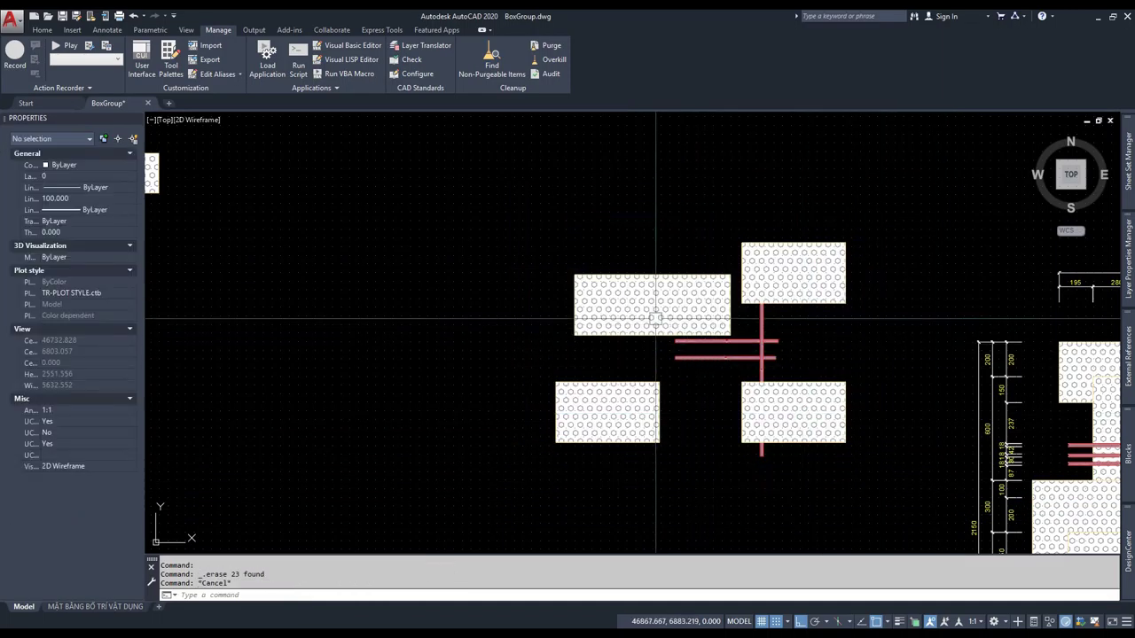
type("add")
key("Return")
- Run AutoDim on the furniture boxes, placing a vertical dimension chain to their left
left_click(693, 244)
left_click(541, 470)
left_click(514, 444)
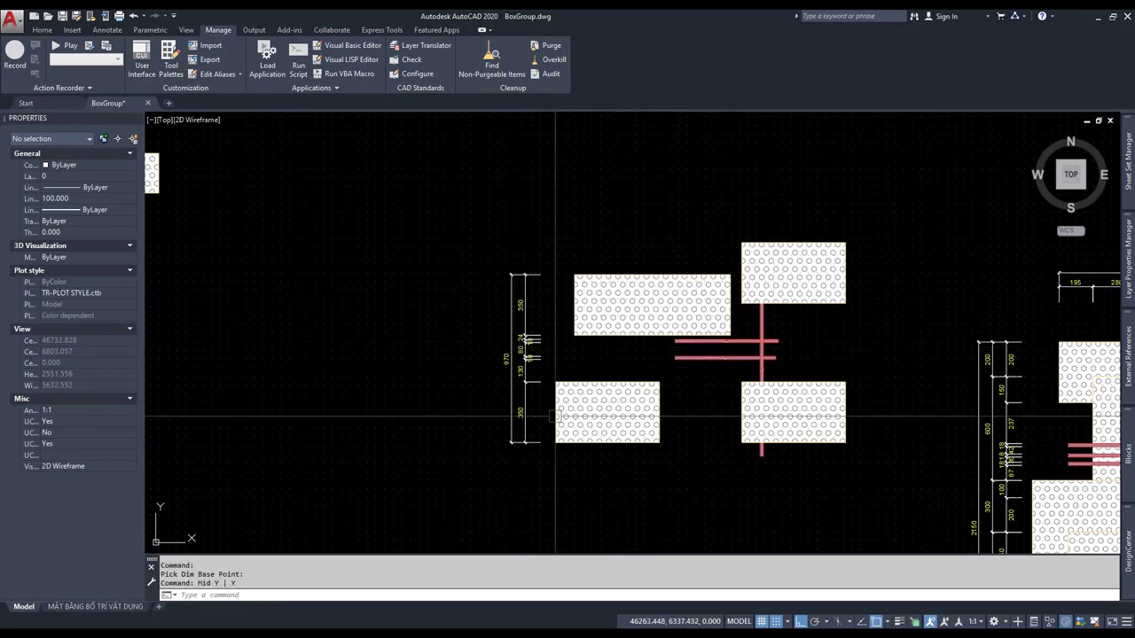
scroll(514, 443, "up", 7)
key("Escape")
key("Escape")
- Crossing-select all eight dimensions of the 970 vertical chain
left_click(603, 207)
left_click(481, 360)
scroll(482, 359, "down", 3)
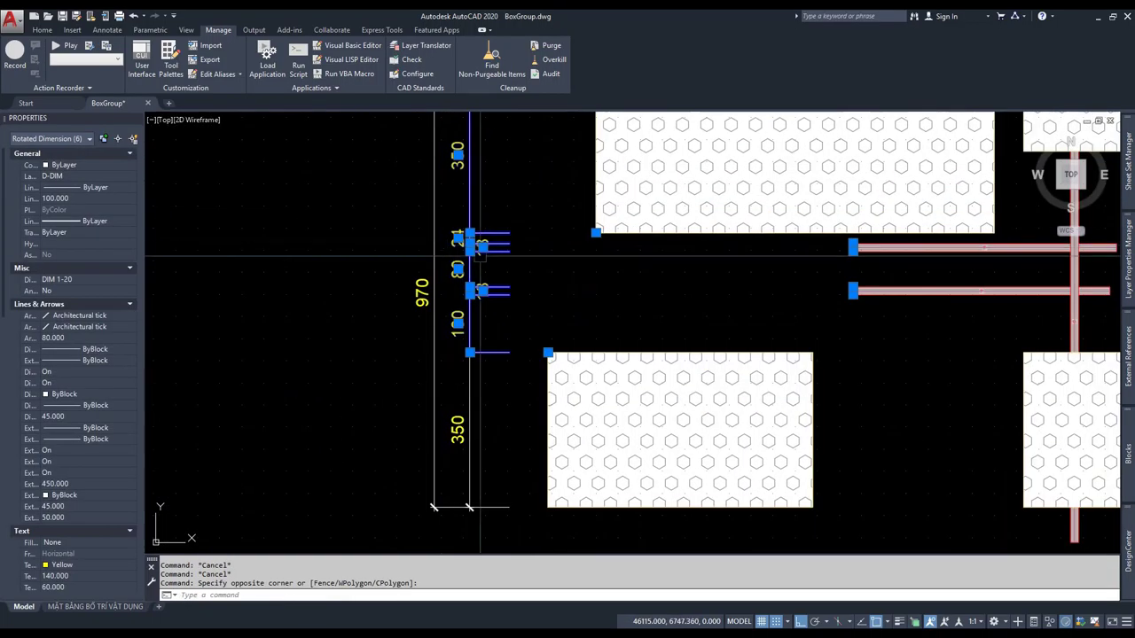
scroll(840, 255, "up", 4)
scroll(805, 322, "down", 4)
scroll(754, 284, "down", 1)
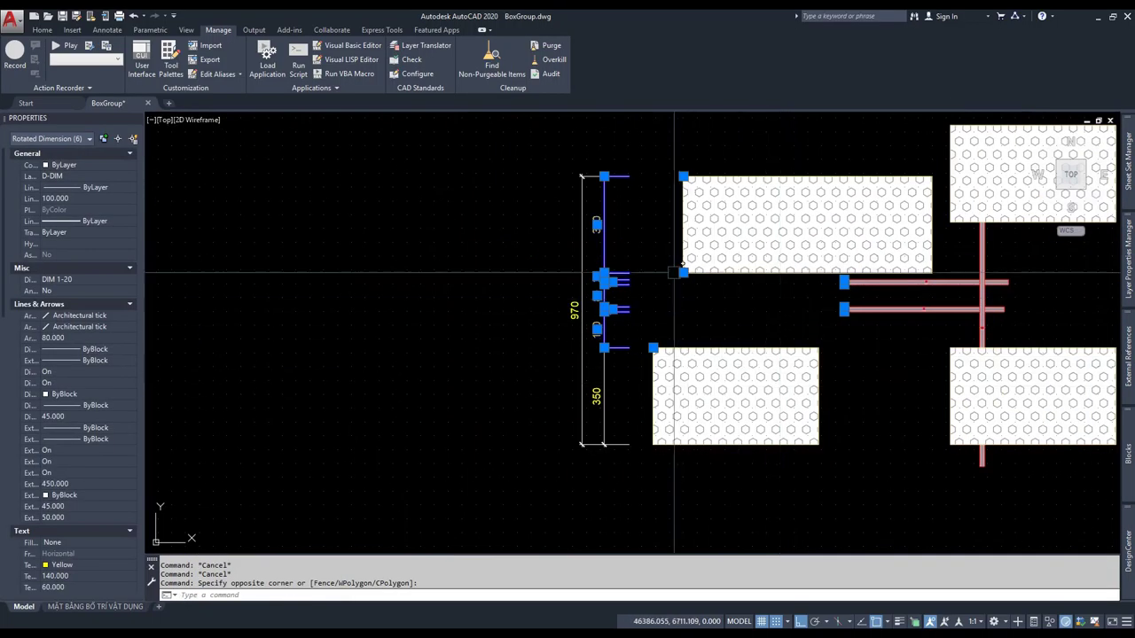
scroll(646, 201, "up", 3)
scroll(647, 201, "down", 3)
scroll(621, 222, "down", 2)
left_click(580, 139)
left_click(499, 414)
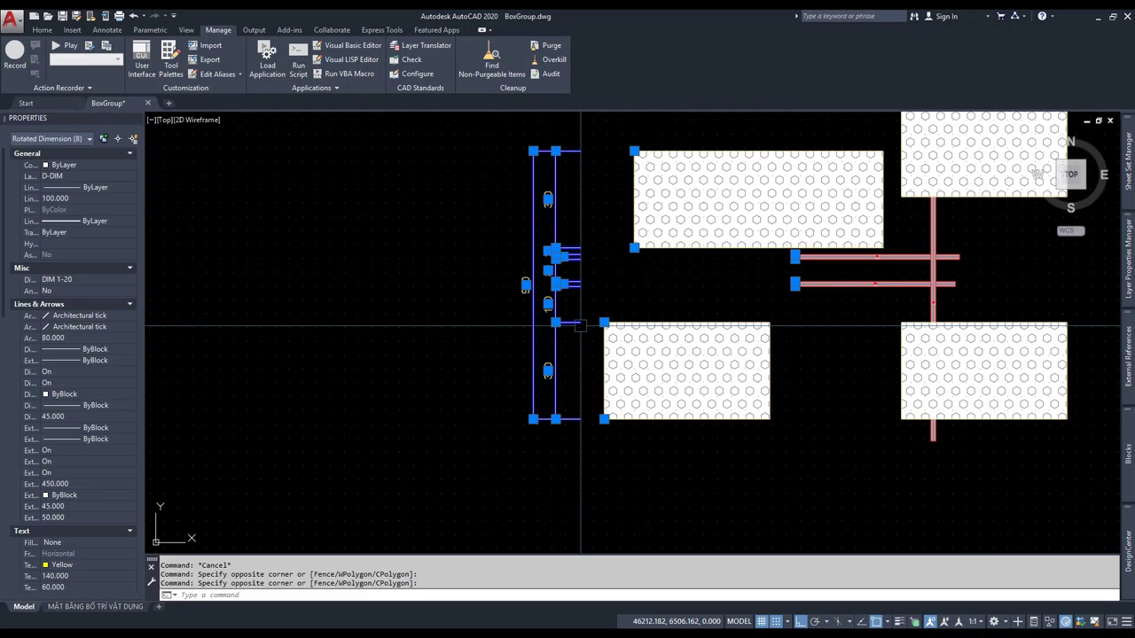
scroll(585, 324, "up", 2)
- Try grip-stretching the chain endpoints at the box corners, then abandon the adjustment
left_click(618, 318)
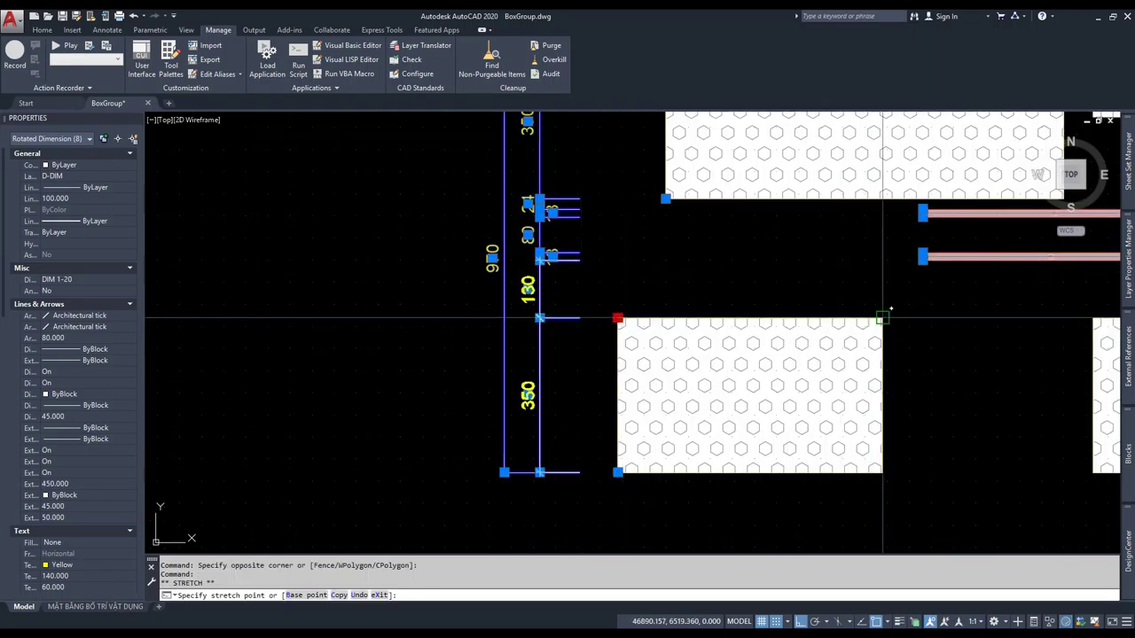
scroll(752, 468, "down", 2)
left_click(680, 266)
left_click(680, 266)
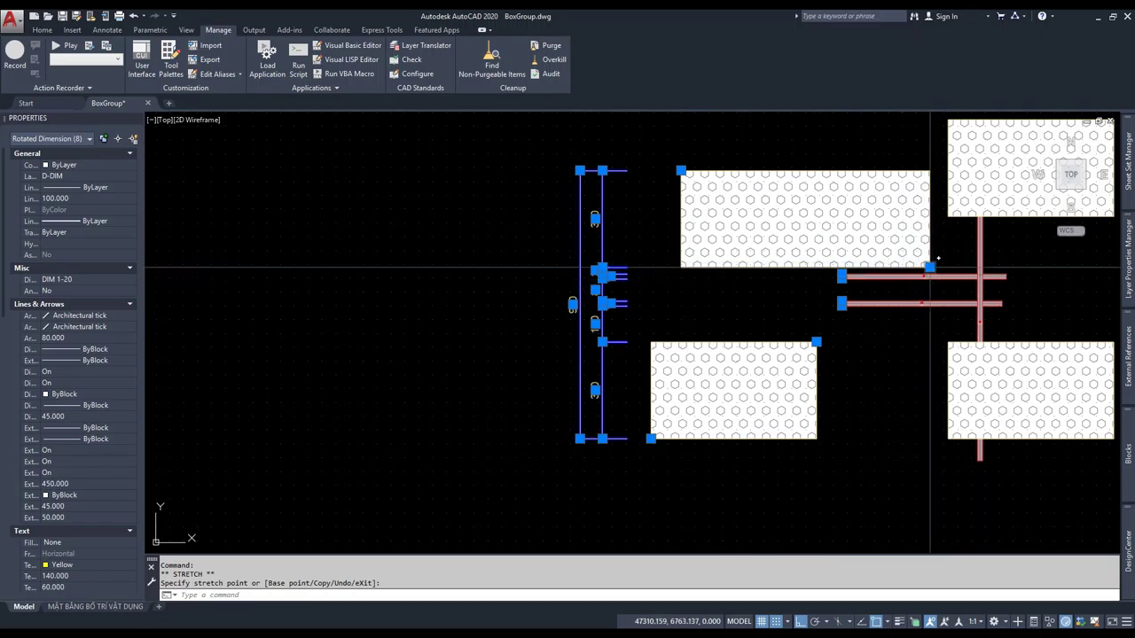
key("Escape")
key("Escape")
scroll(758, 305, "down", 2)
scroll(633, 265, "up", 4)
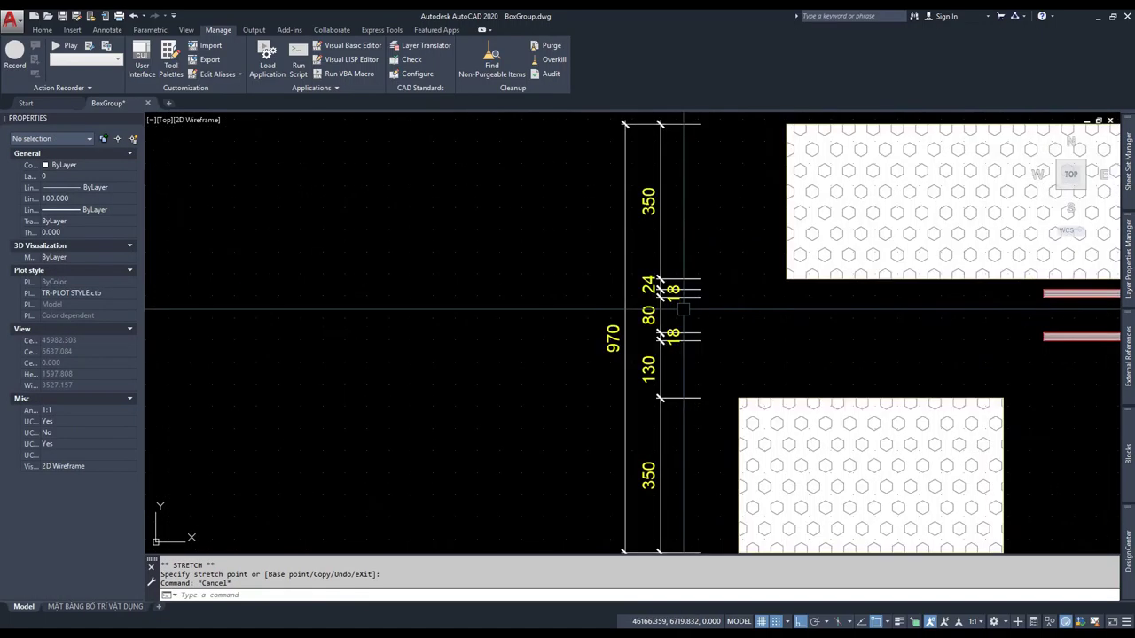
scroll(532, 226, "down", 2)
scroll(608, 241, "up", 2)
- Reselect only the vertical dimension column and erase it
left_click(595, 243)
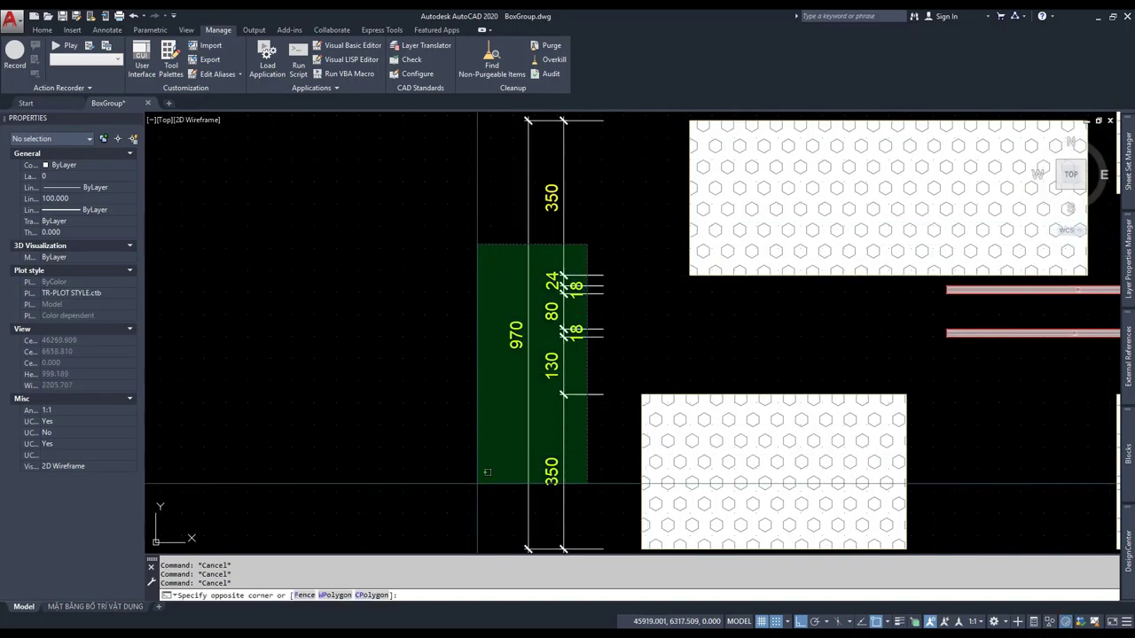
left_click(485, 266)
key("Escape")
scroll(485, 266, "down", 3)
left_click(532, 172)
left_click(468, 398)
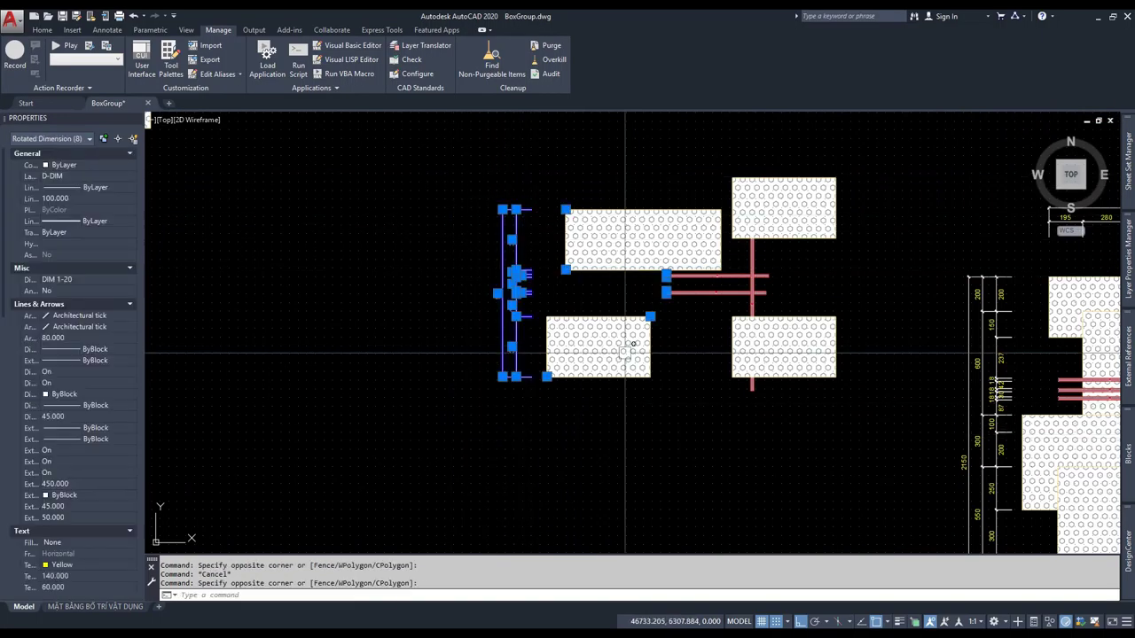
scroll(688, 333, "up", 2)
key("Delete")
scroll(568, 354, "down", 2)
key("Escape")
- Rerun ADD and window the four furniture boxes
type("add")
key("Return")
left_click(767, 291)
left_click(444, 414)
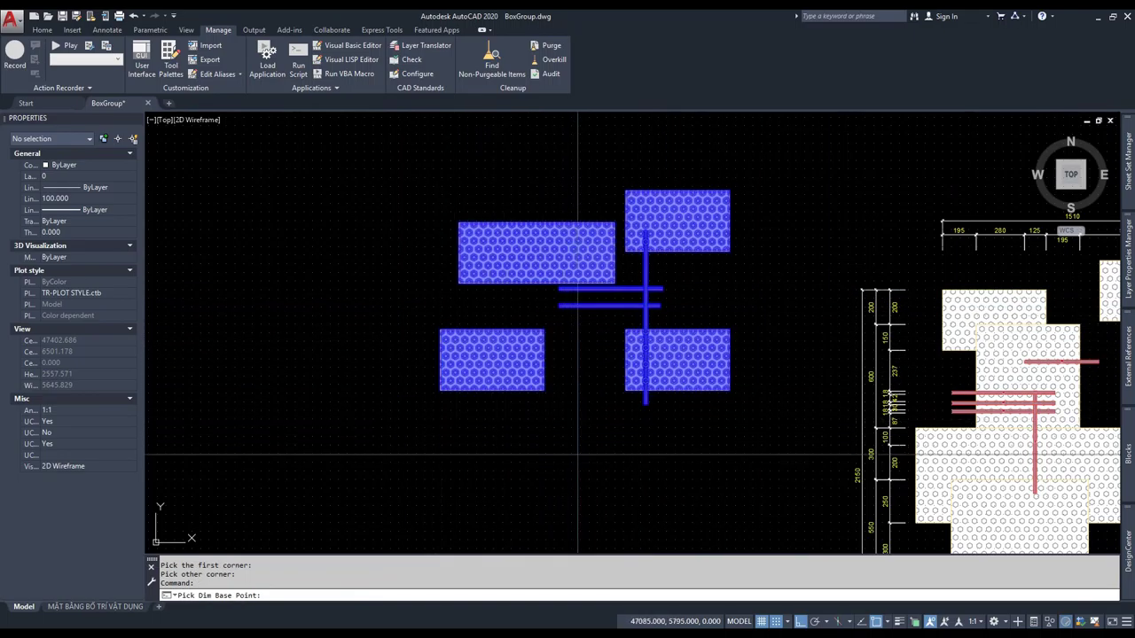
- Place the 1674 overall width dimensions below the boxes, then select and erase both
left_click(585, 460)
key("Escape")
key("Escape")
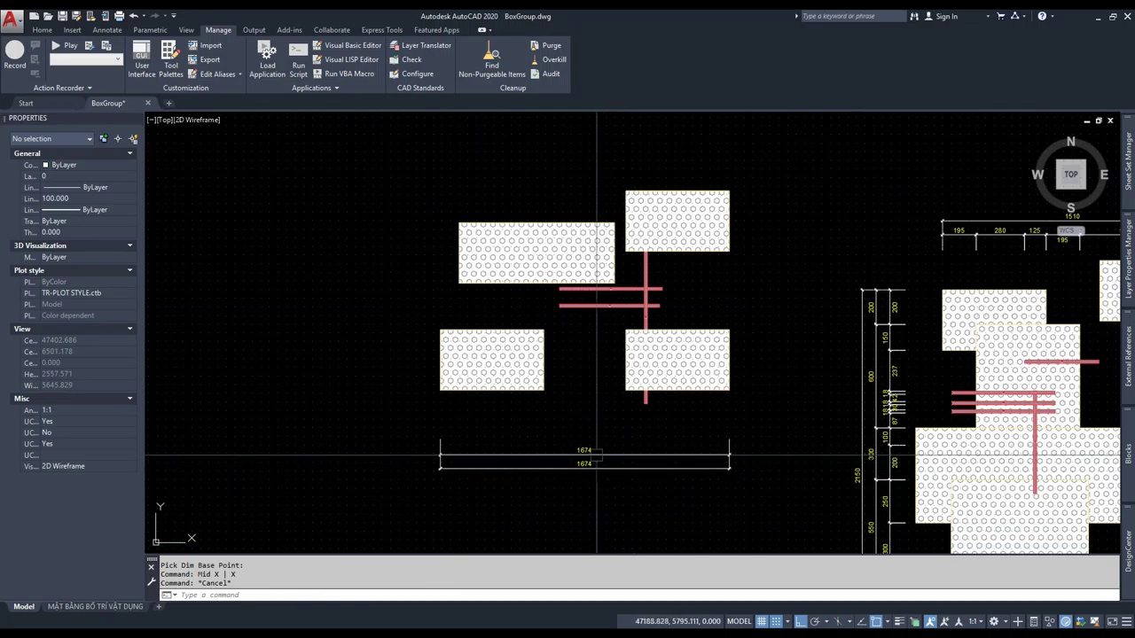
left_click(701, 474)
left_click_drag(700, 474, 700, 461, "ctrl")
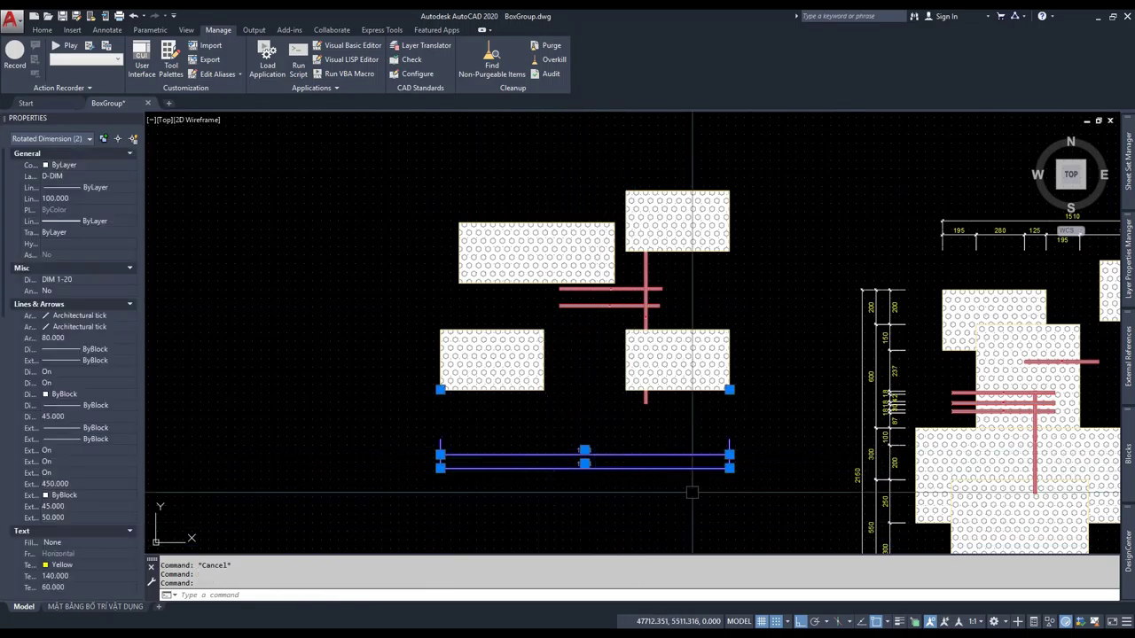
scroll(522, 458, "up", 2)
key("Escape")
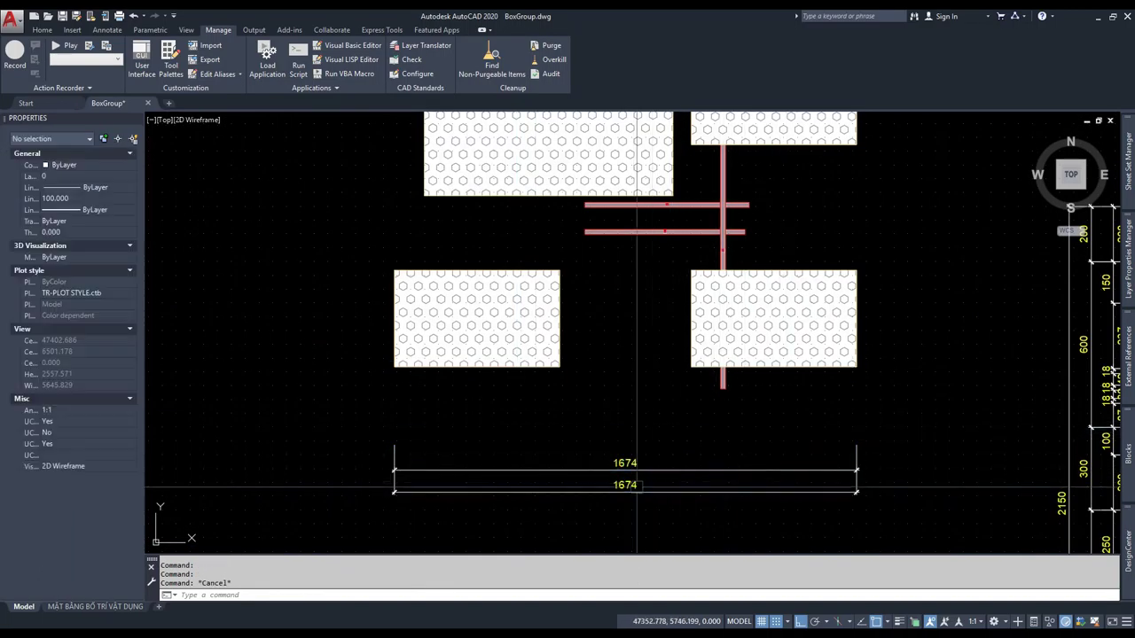
left_click(664, 470)
left_click(664, 491)
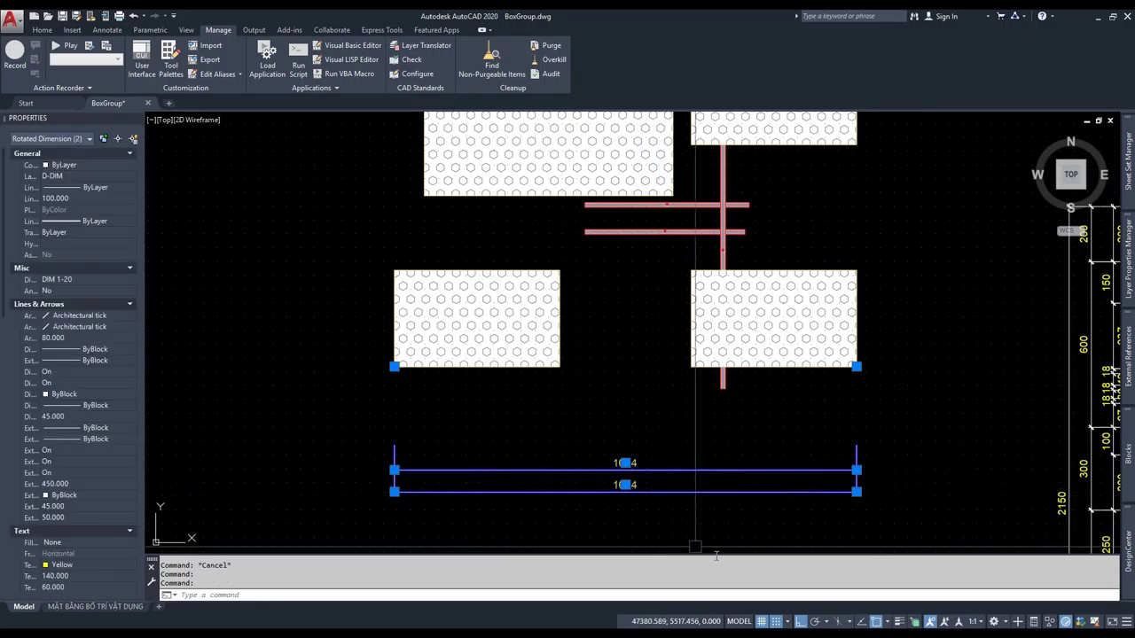
key("Delete")
key("Escape")
- Rerun AutoDim on the boxes, place width dimensions below, then erase the two 1674 dimensions
key("Return")
left_click(892, 314)
left_click(317, 431)
left_click(621, 474)
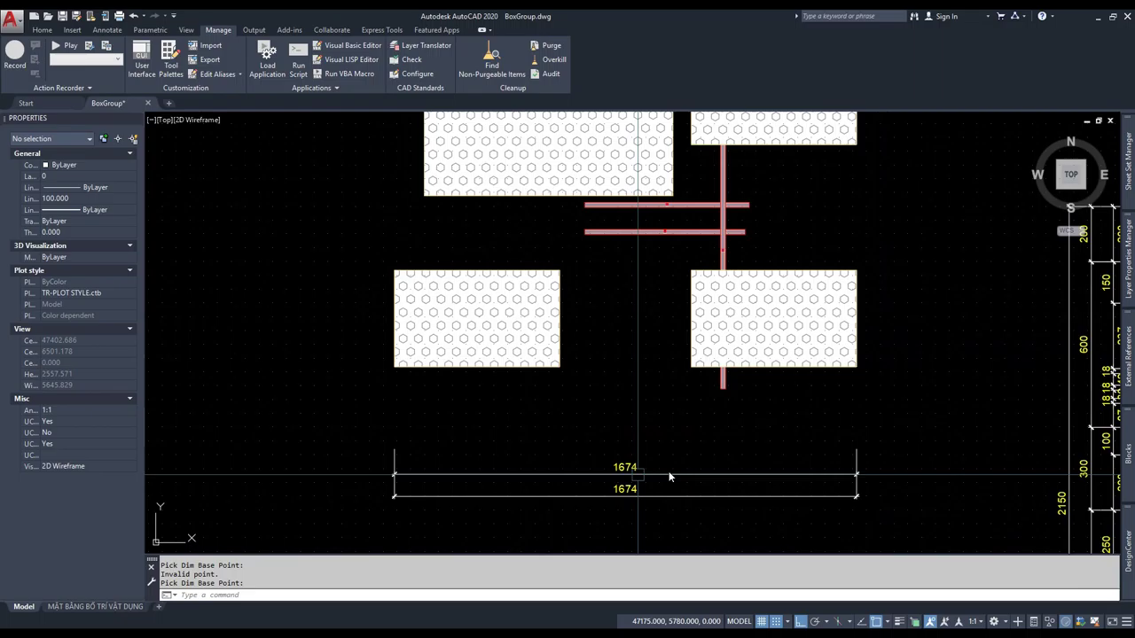
key("Escape")
left_click(892, 521)
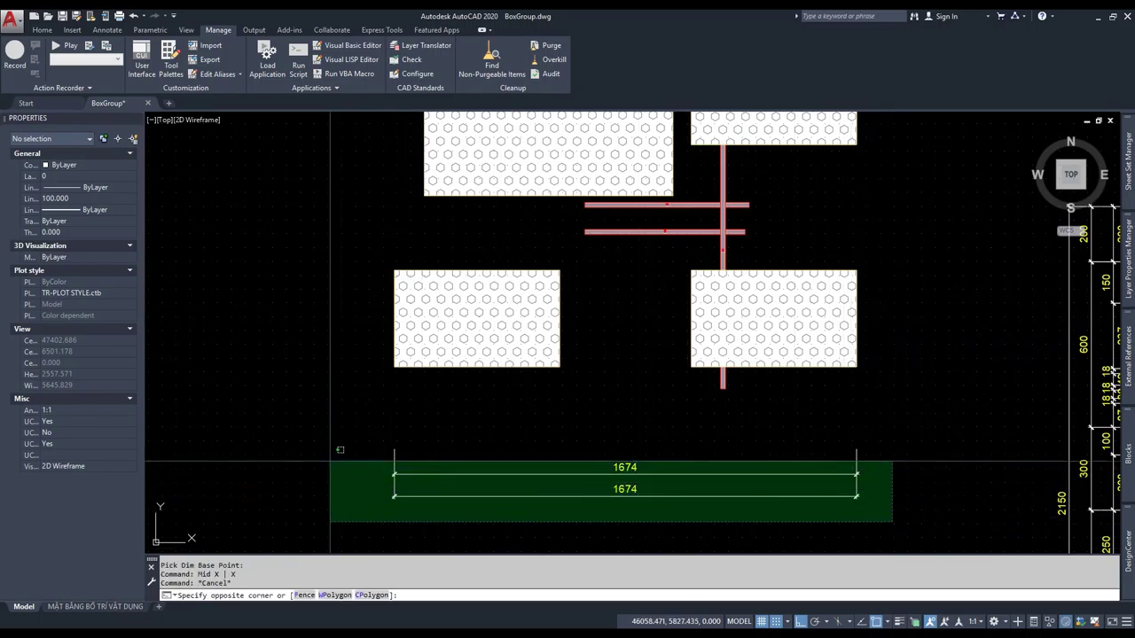
left_click(329, 390)
key("Delete")
key("Escape")
- Switch from the drawing to the VBA macro code editor
scroll(311, 305, "down", 2)
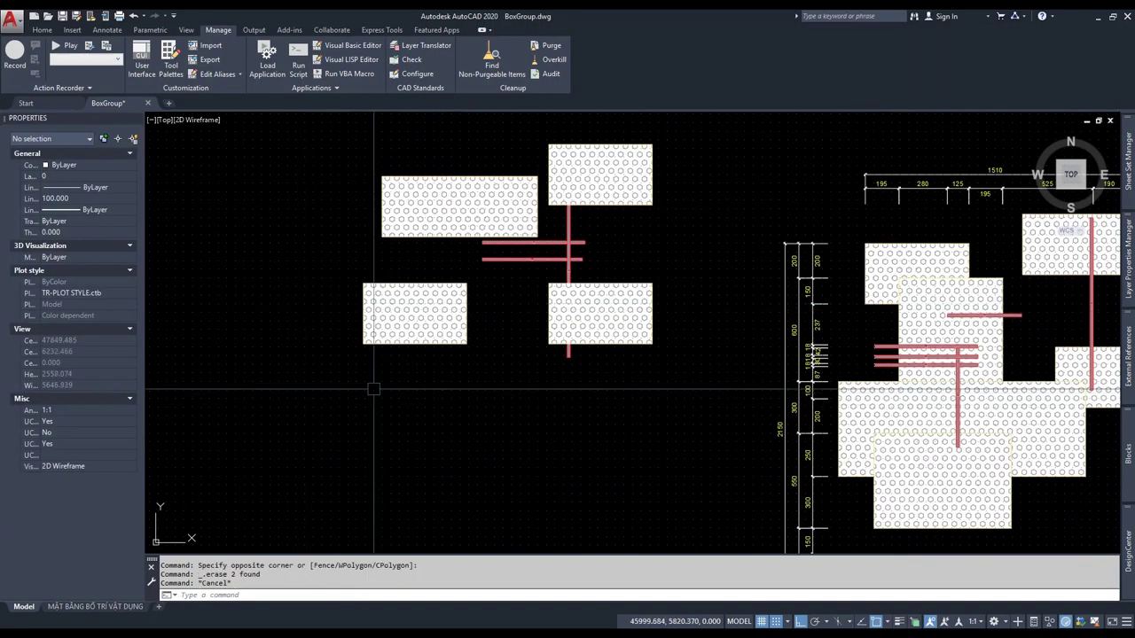
scroll(620, 165, "up", 3)
scroll(586, 218, "down", 2)
key("alt+Tab")
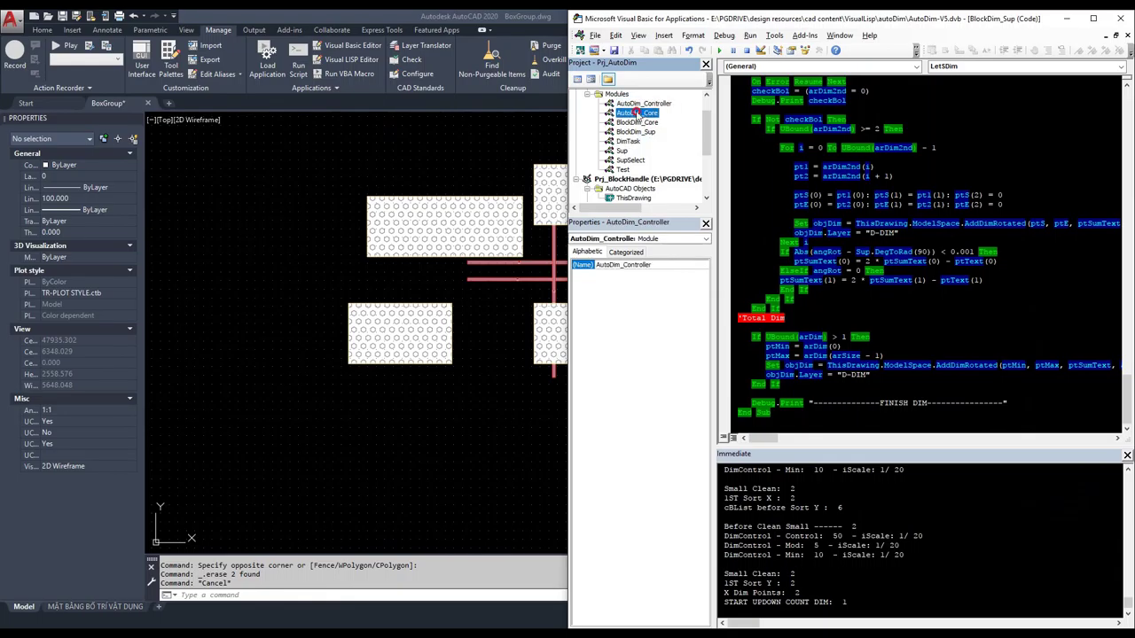
- In AutoDim_Core, insert If UBound(arDim) > 1 Then above the horizontal ptMin = arDim(0) line
double_click(651, 113)
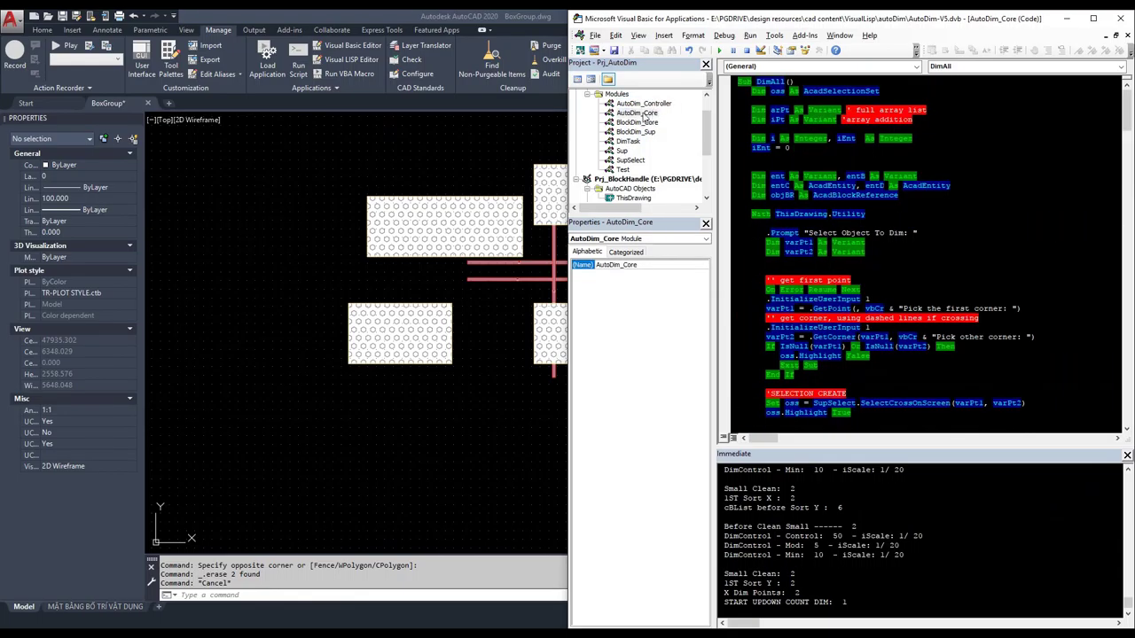
scroll(812, 318, "down", 5)
scroll(812, 318, "down", 5)
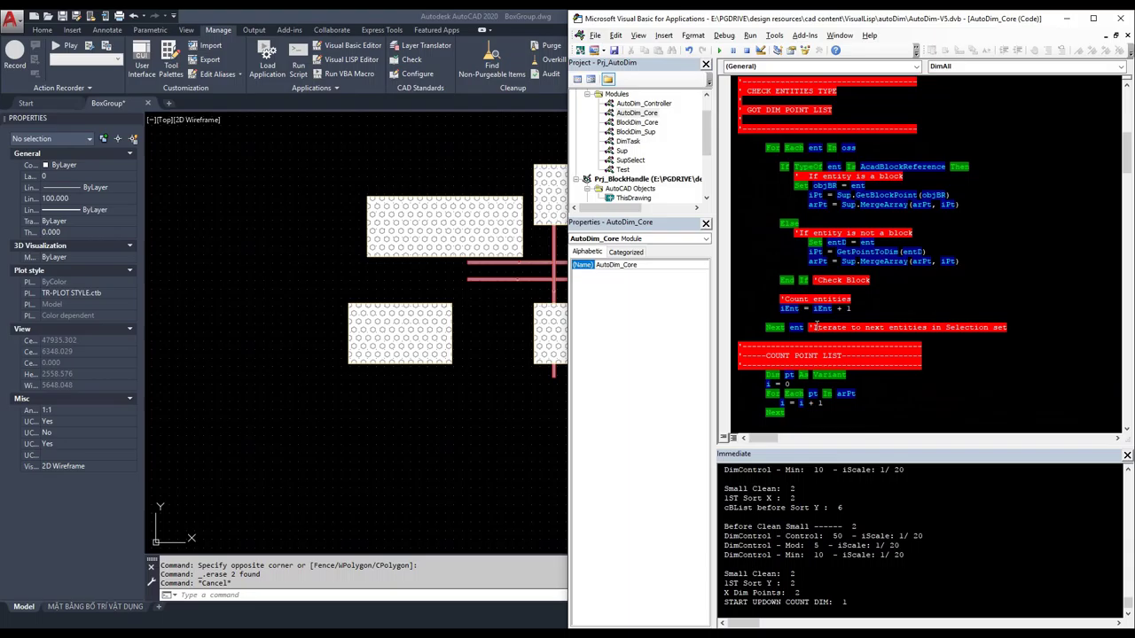
scroll(812, 317, "down", 5)
scroll(812, 317, "down", 5)
scroll(812, 318, "down", 5)
scroll(814, 321, "down", 5)
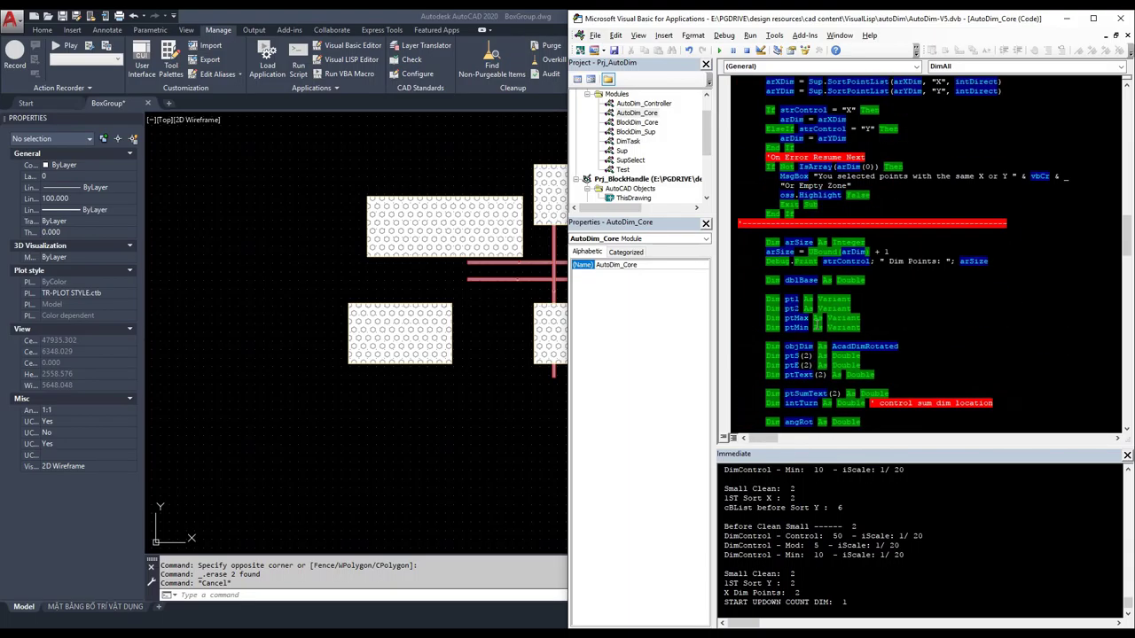
scroll(815, 323, "down", 5)
scroll(816, 325, "down", 5)
scroll(817, 324, "down", 6)
scroll(816, 325, "down", 5)
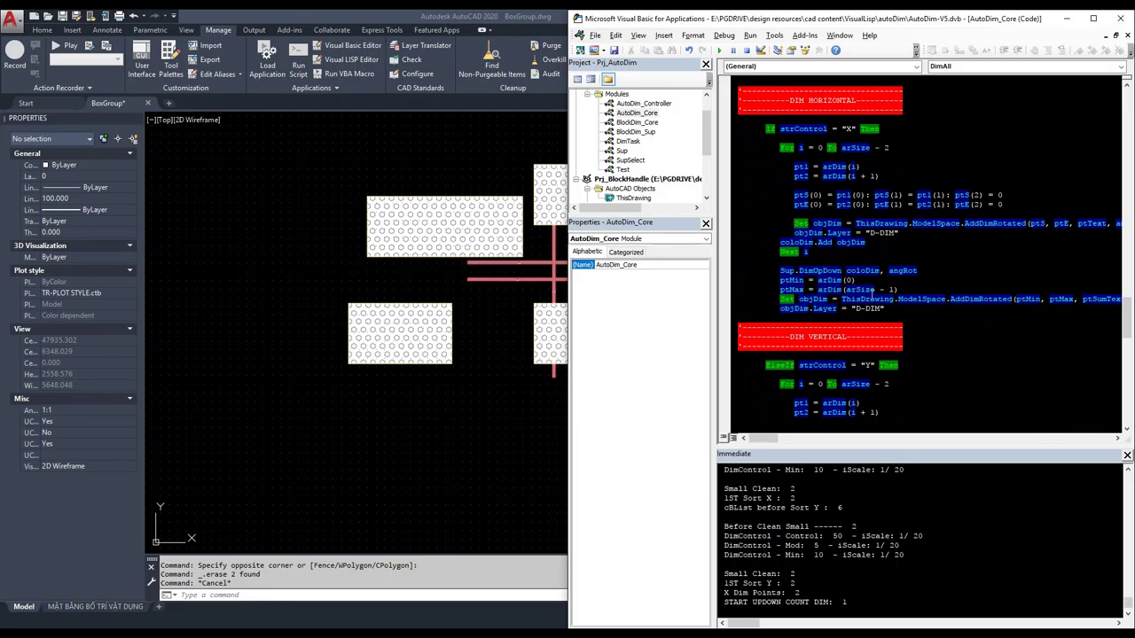
scroll(874, 292, "down", 3)
scroll(874, 301, "down", 4)
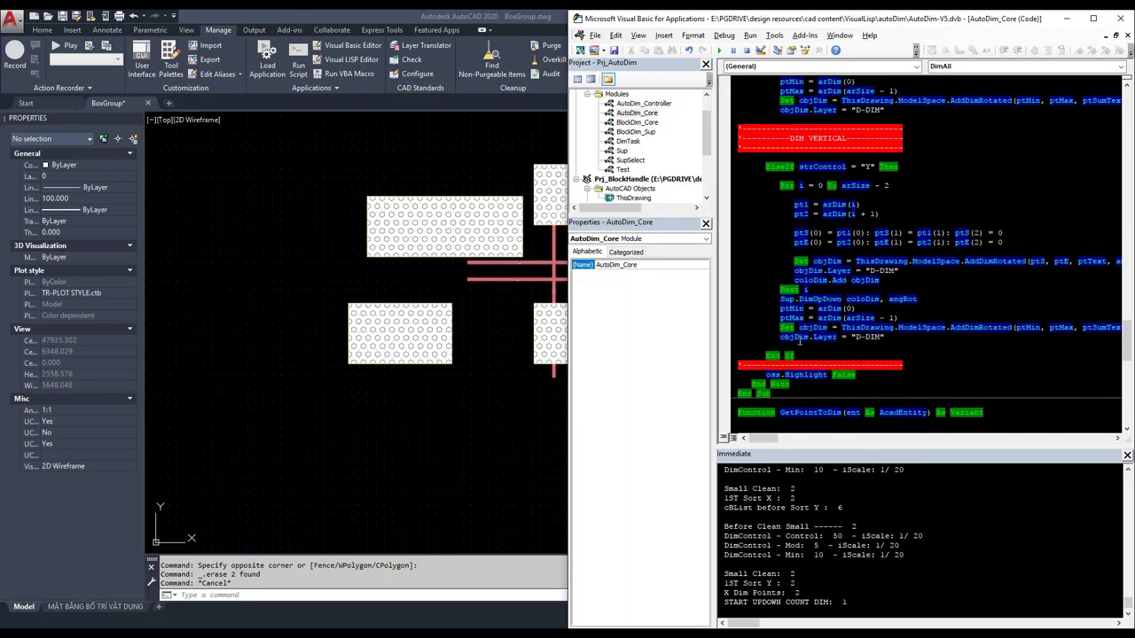
scroll(927, 315, "down", 1)
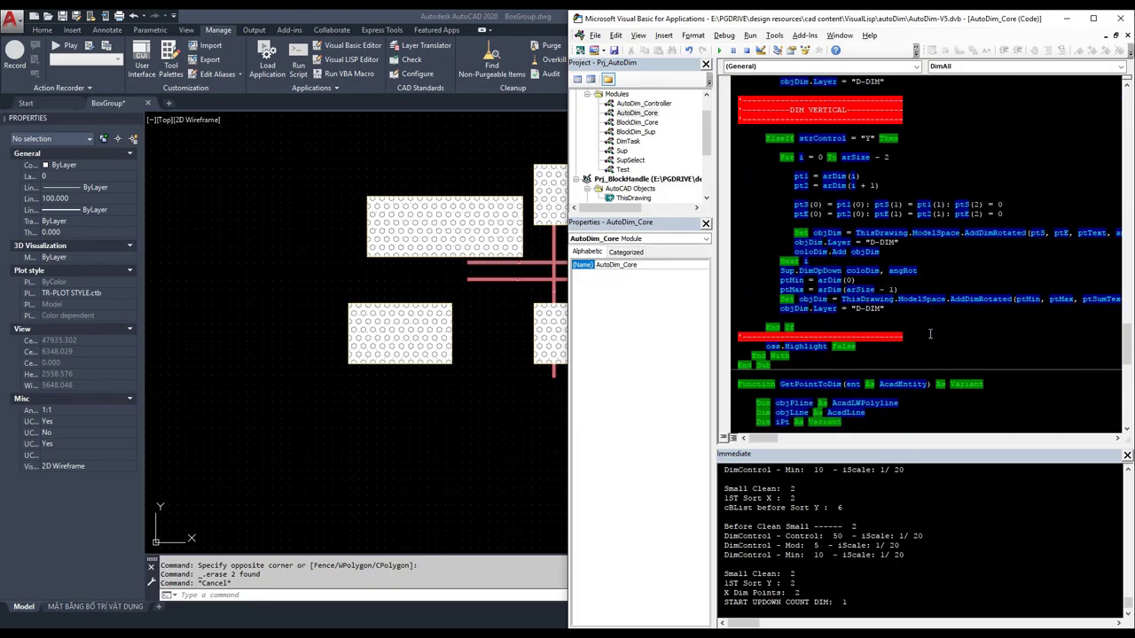
scroll(930, 324, "down", 2)
scroll(929, 332, "up", 5)
scroll(929, 329, "up", 2)
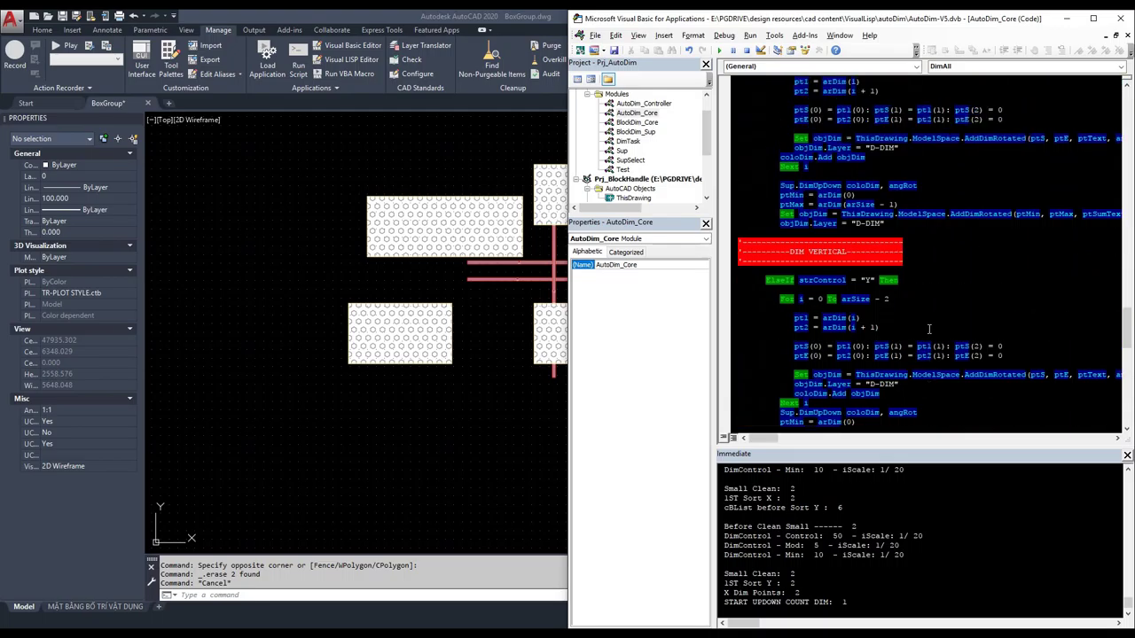
scroll(885, 220, "up", 1)
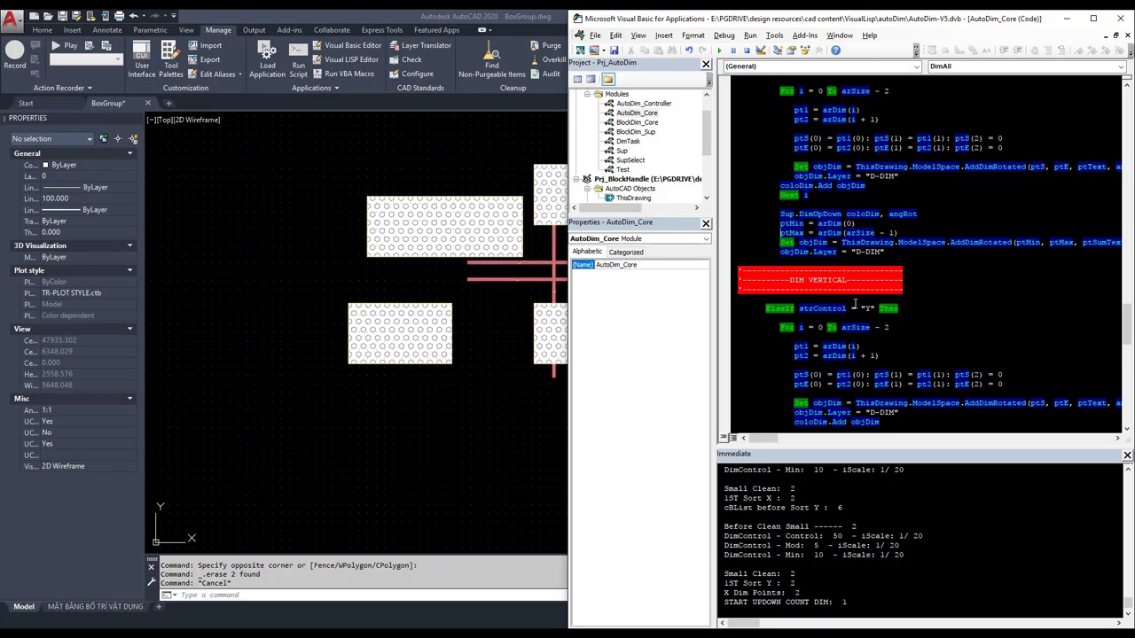
key("Return")
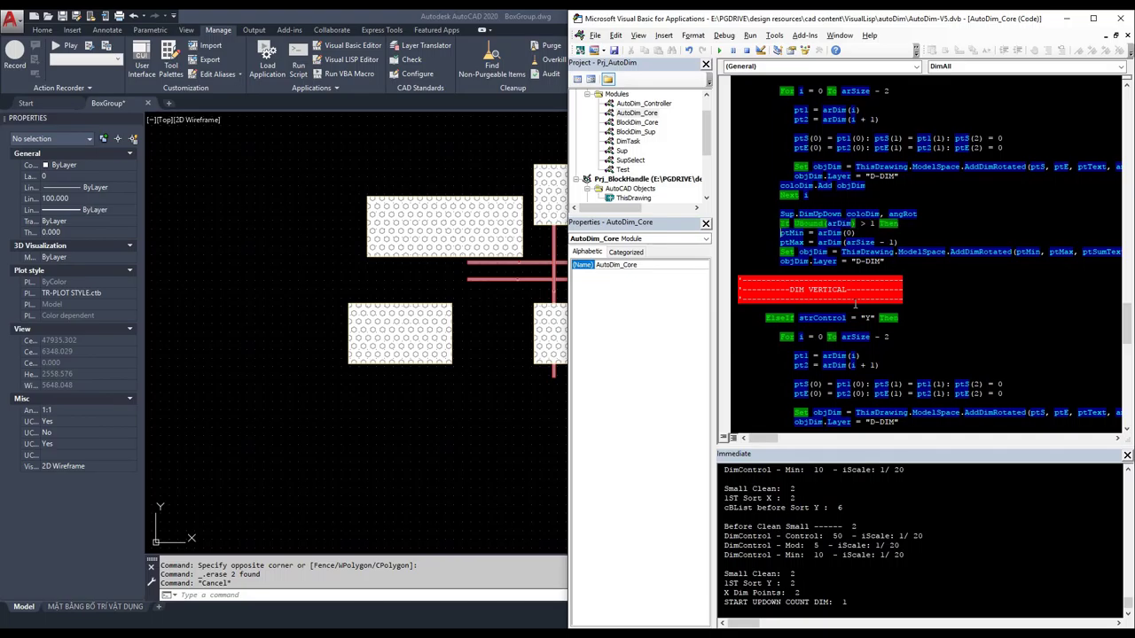
- Close the horizontal guard with End If, add the same If…End If around the vertical total dimension, and indent
key("shift+Down")
key("shift+Down")
key("shift+Down")
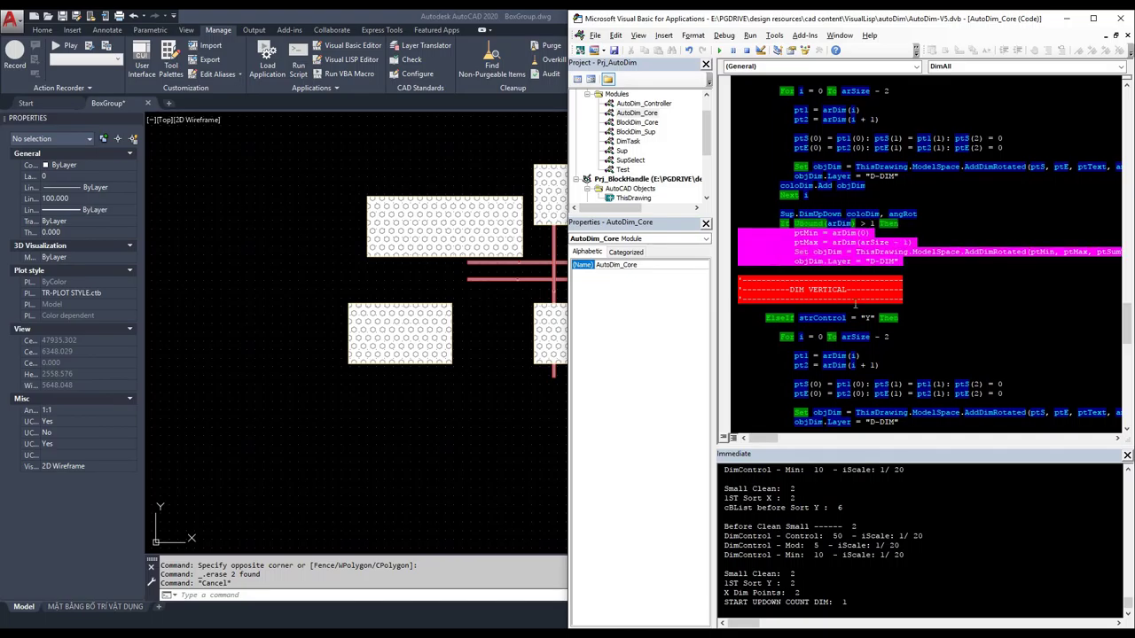
left_click(856, 304)
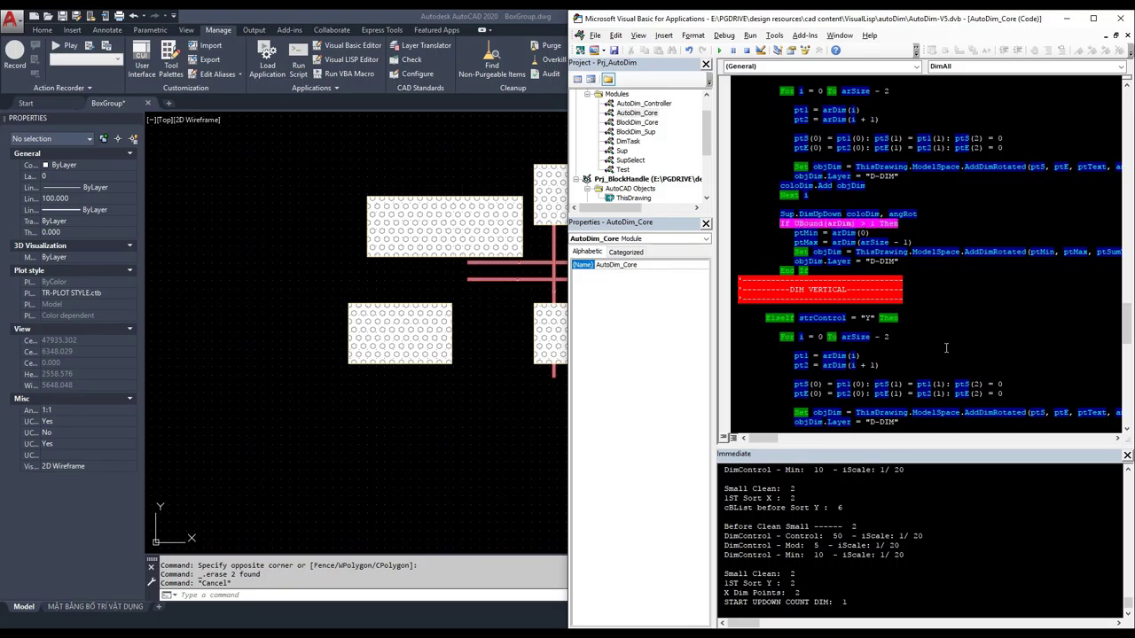
scroll(883, 306, "down", 1)
scroll(851, 333, "down", 3)
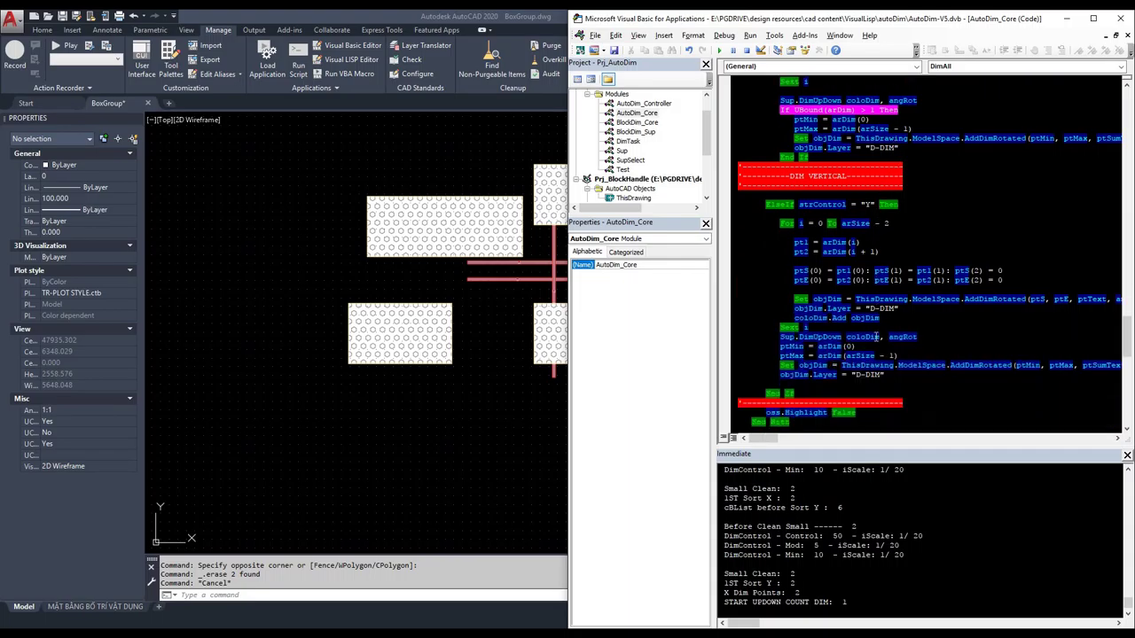
scroll(821, 356, "down", 1)
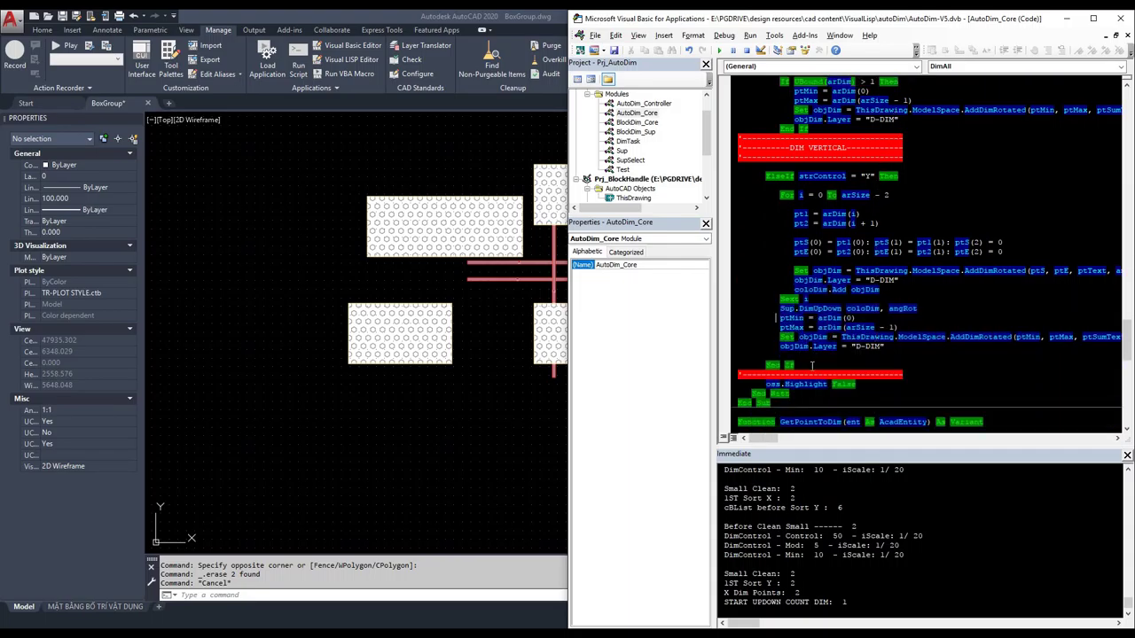
key("Return")
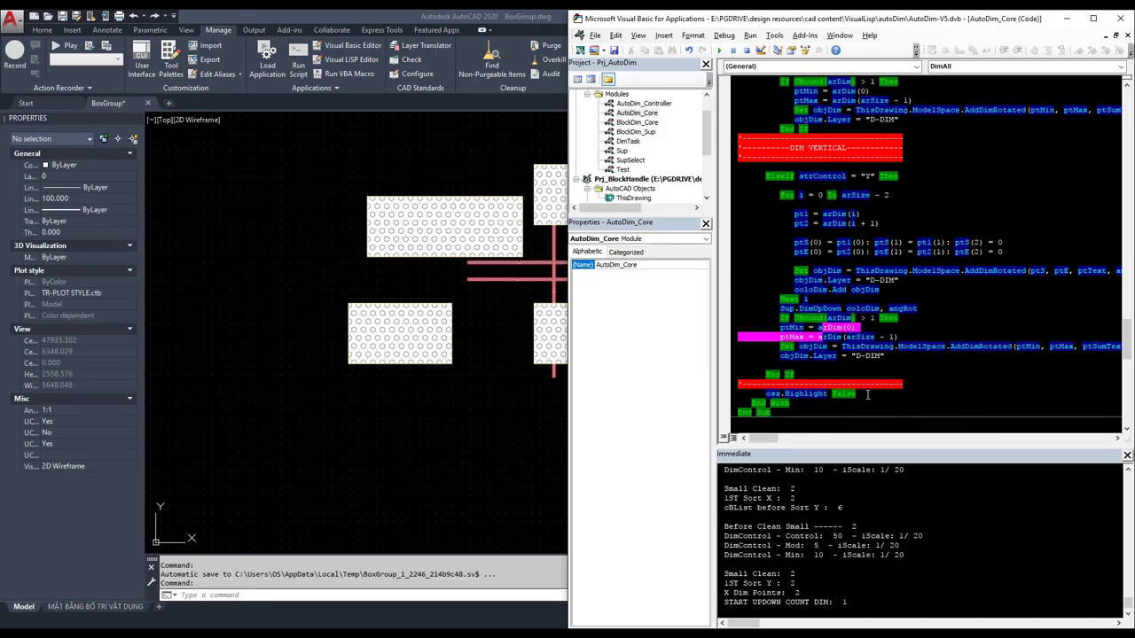
key("shift+Down")
key("shift+Down")
key("Tab")
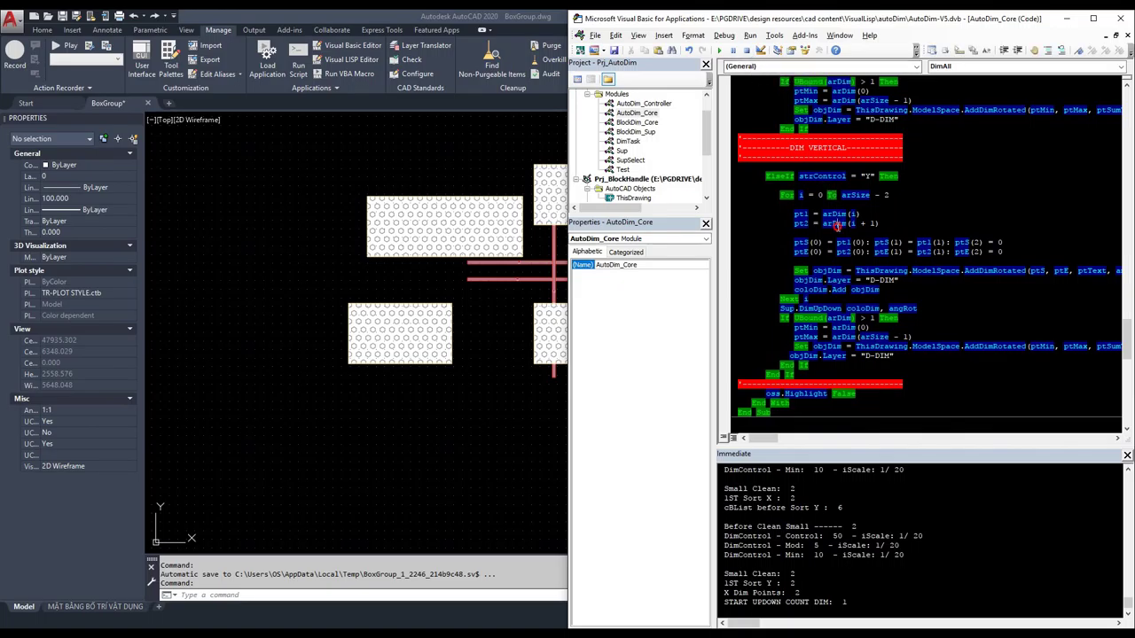
- Return to the AutoCAD drawing and rerun the AD dimensioning command
left_click(539, 306)
scroll(527, 332, "up", 3)
type("ad")
key("Return")
- Run AutoDim on the box group, producing a 1674 test dimension
left_click(735, 435)
left_click(240, 347)
left_click(501, 502)
key("Escape")
- Erase the 1674 test dimension
left_click(532, 462)
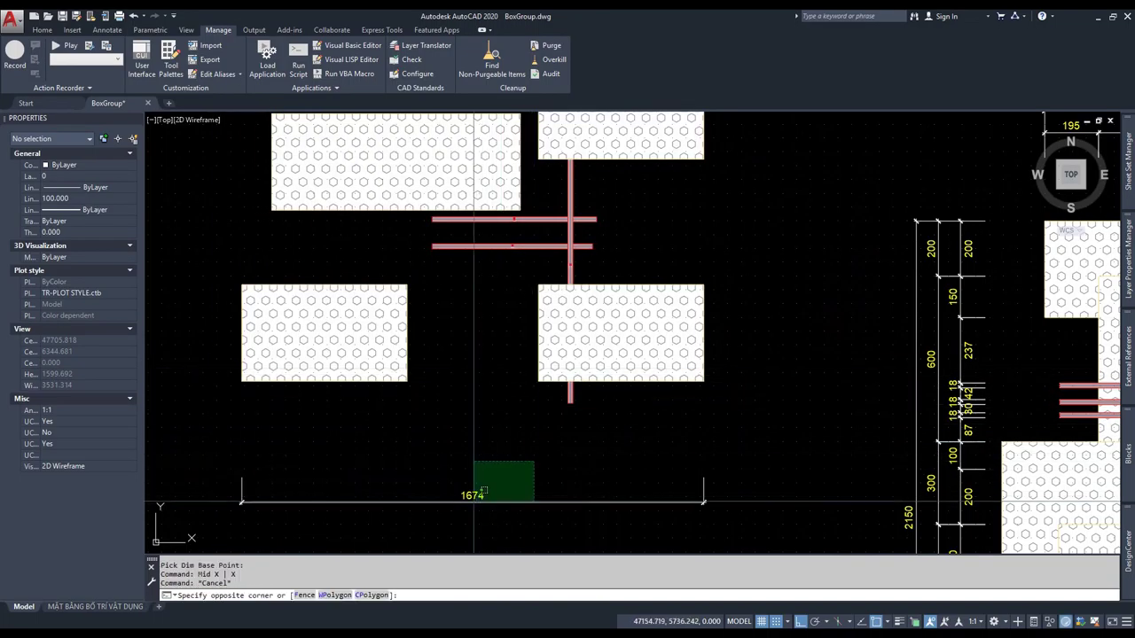
left_click(473, 508)
scroll(651, 405, "down", 2)
scroll(345, 376, "up", 2)
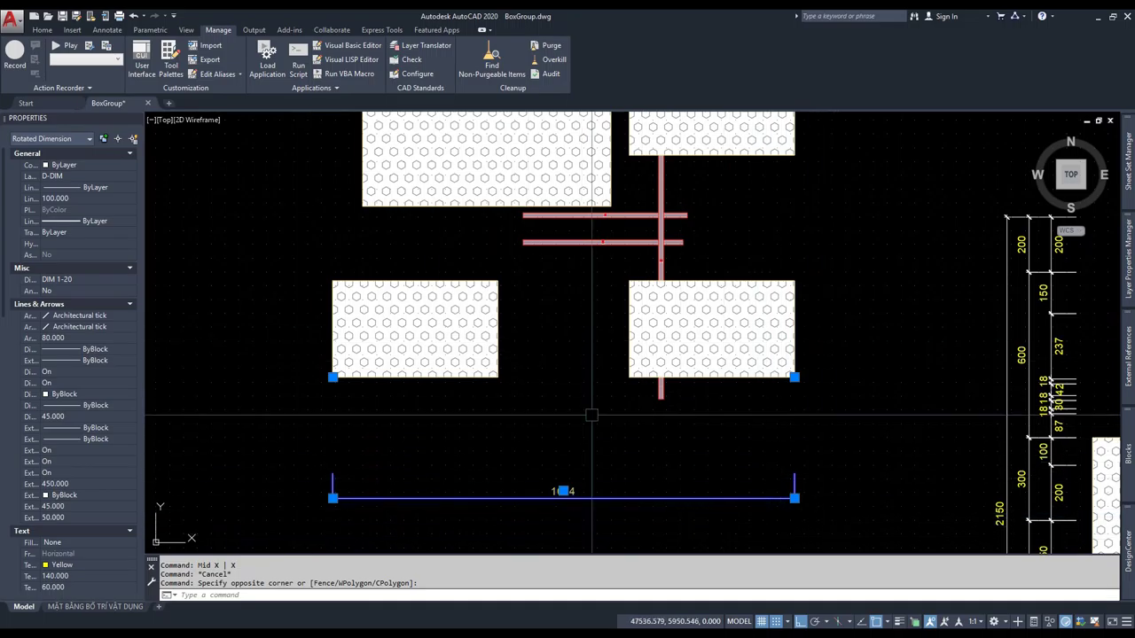
key("Escape")
scroll(671, 398, "down", 2)
left_click(671, 398)
scroll(576, 482, "up", 2)
left_click(576, 483)
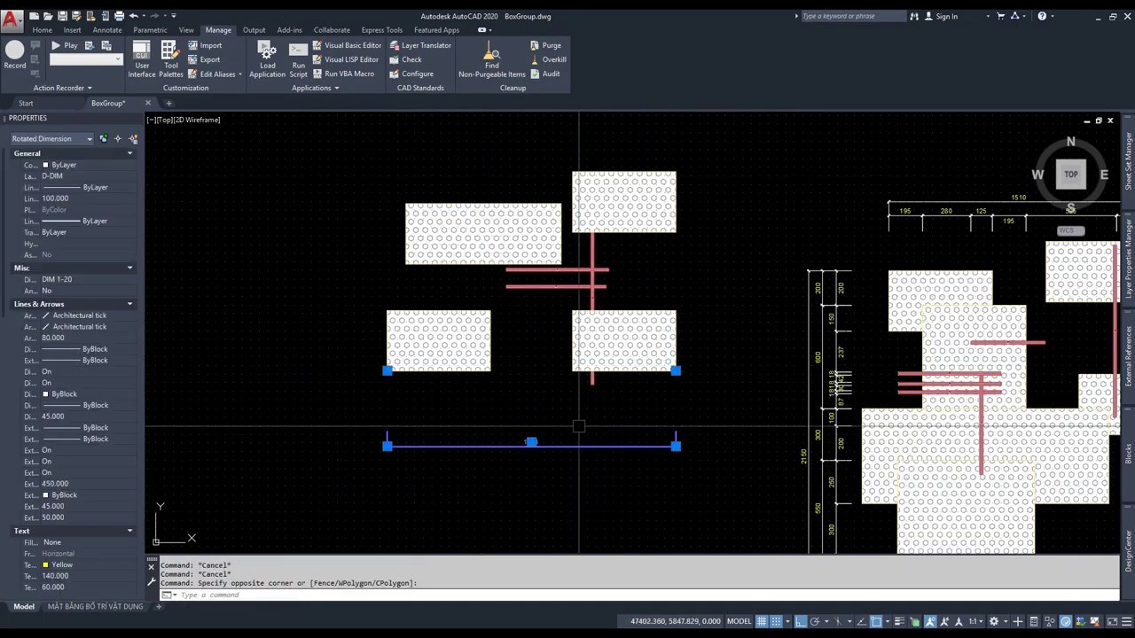
key("Delete")
key("Escape")
- Rerun AutoDim on the box group with a new base point
key("Escape")
type("add")
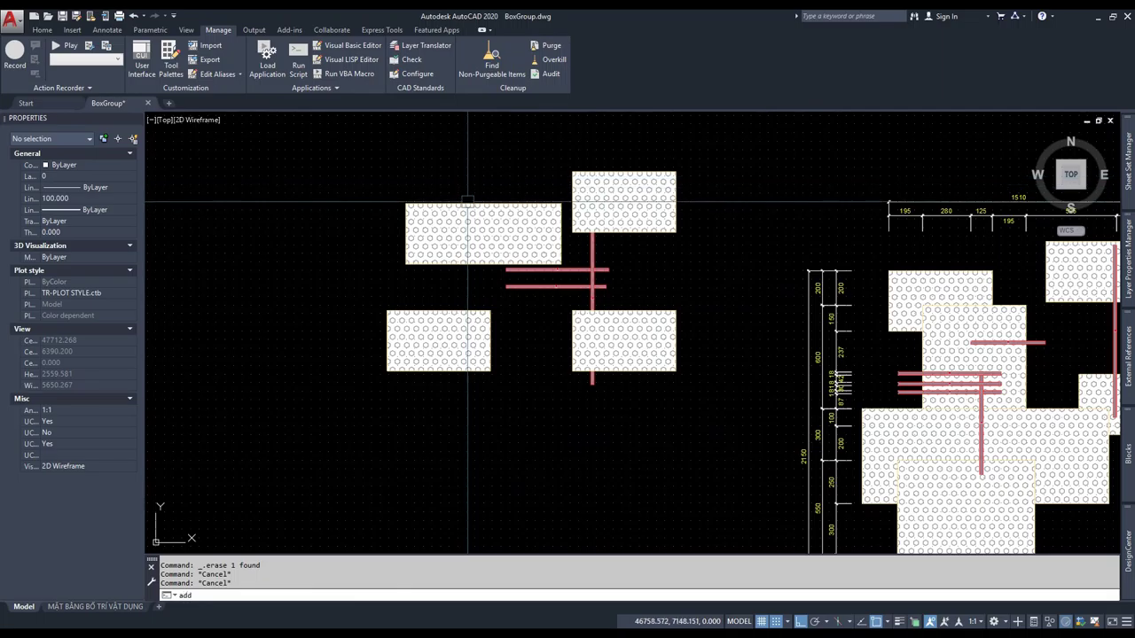
key("Return")
left_click(527, 178)
left_click(370, 402)
left_click(295, 272)
key("Escape")
- Dimension the four boxes with a 1565 overall width above them
scroll(592, 250, "up", 2)
type("add")
key("Return")
left_click(891, 223)
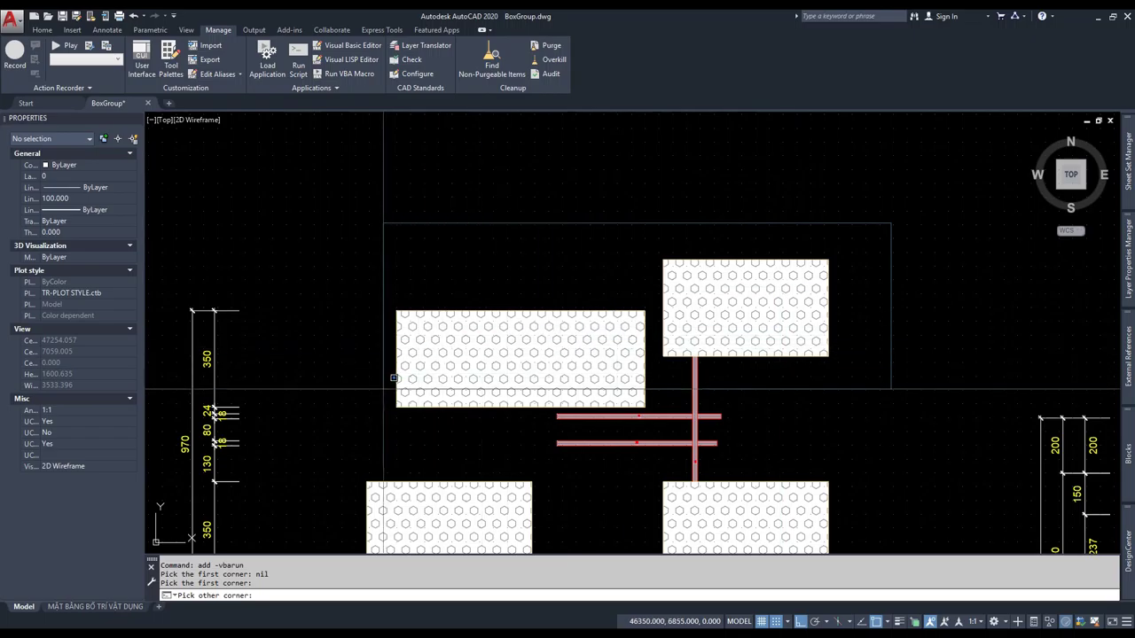
left_click(340, 372)
left_click(615, 256)
key("Escape")
left_click(656, 229)
left_click(590, 178)
key("Escape")
scroll(624, 190, "down", 2)
- Add the vertical 350/455/350/1155 height dimensions to the right of the boxes
type("add")
key("Return")
left_click(890, 230)
left_click(753, 425)
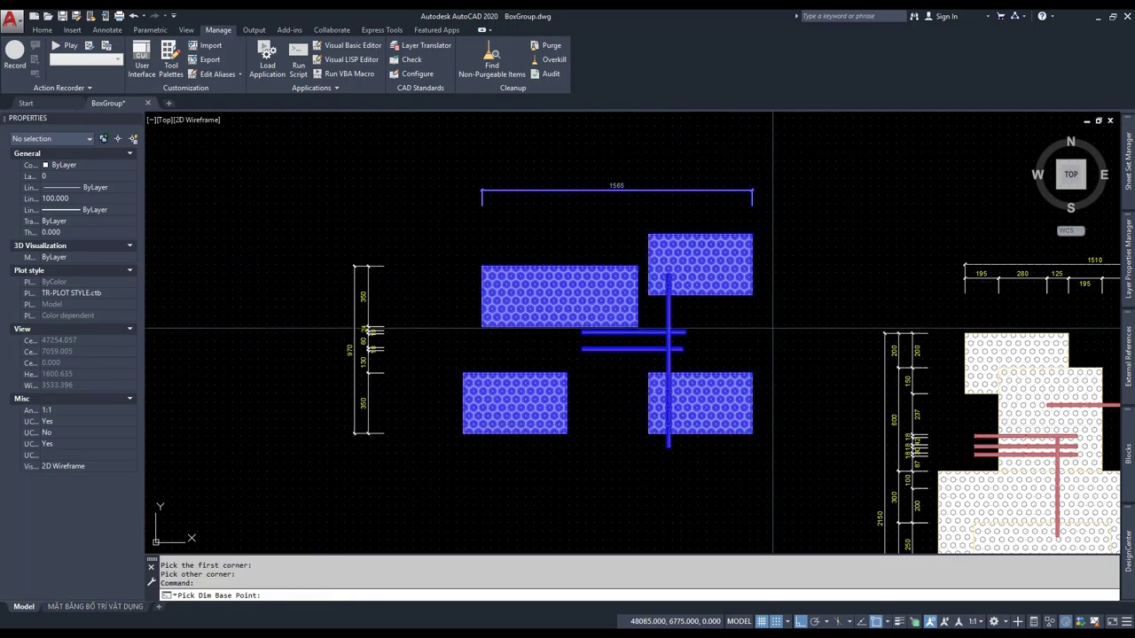
left_click(773, 331)
key("Escape")
- Erase the 12 test dimensions right of the larger group
scroll(534, 417, "up", 1)
scroll(535, 417, "down", 2)
scroll(535, 417, "up", 1)
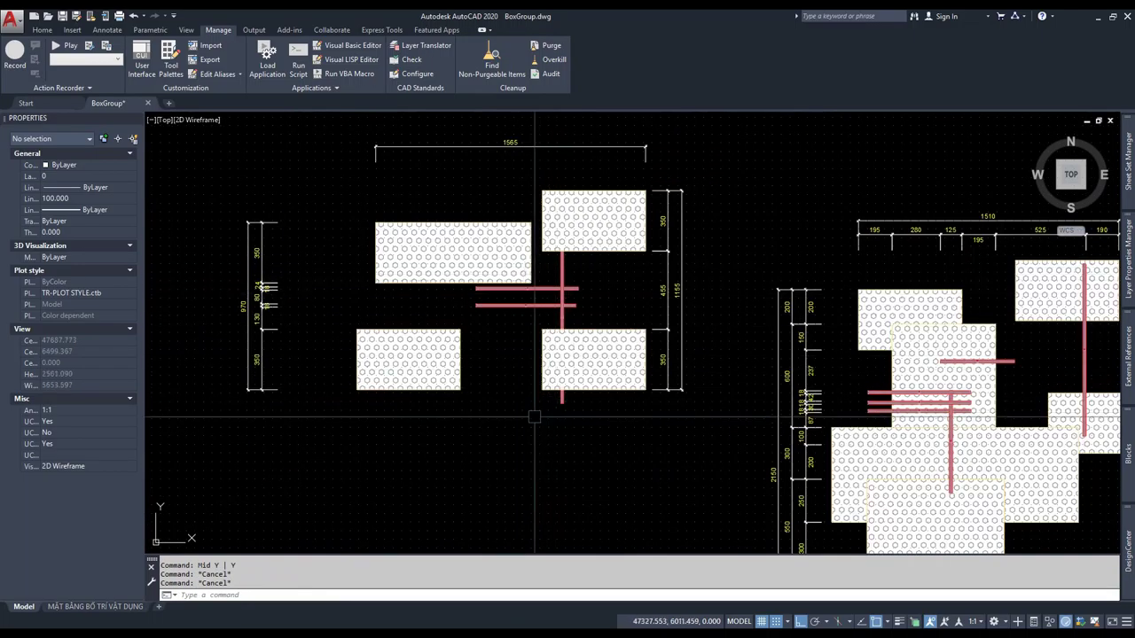
scroll(714, 241, "down", 3)
left_click(727, 191)
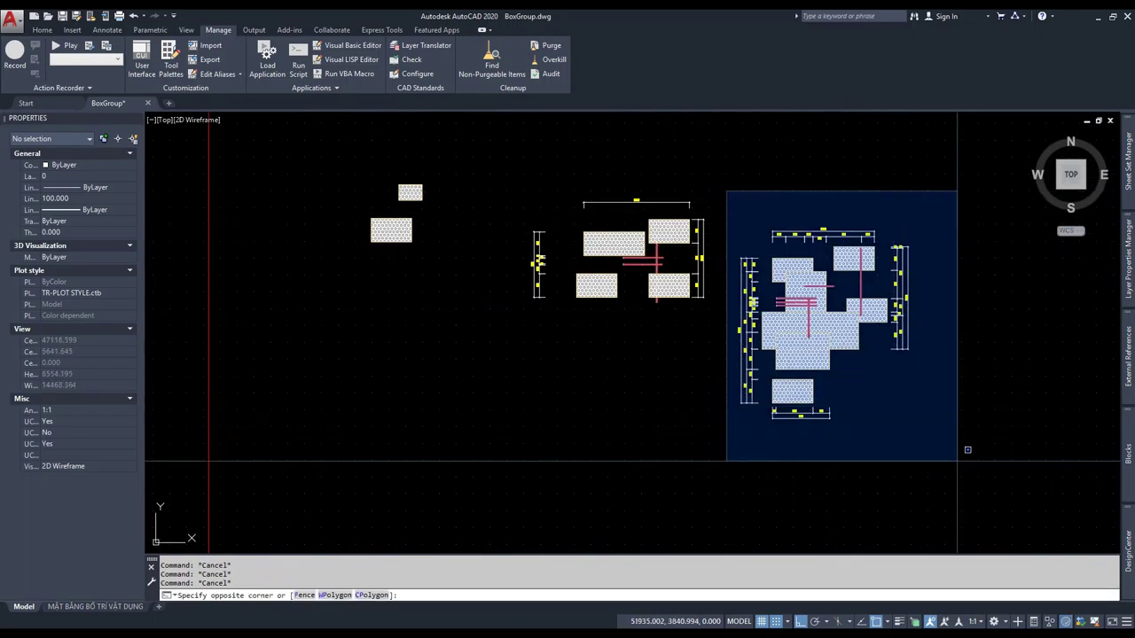
left_click(957, 461)
scroll(829, 250, "up", 2)
left_click(864, 408)
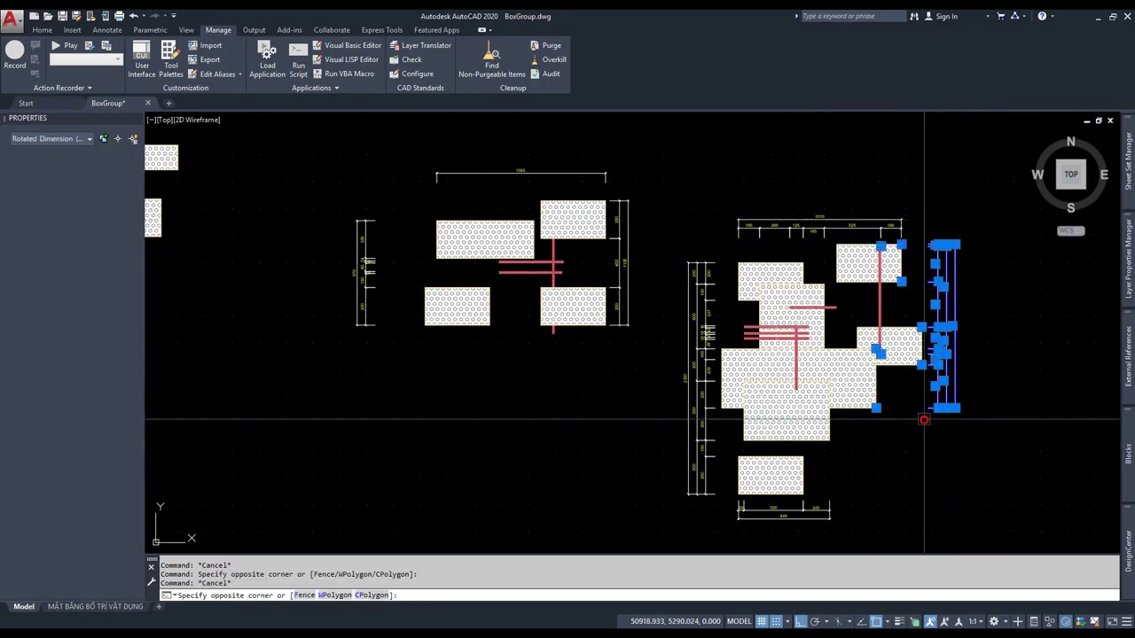
scroll(767, 316, "up", 1)
scroll(768, 316, "up", 1)
key("Delete")
key("Escape")
type("add")
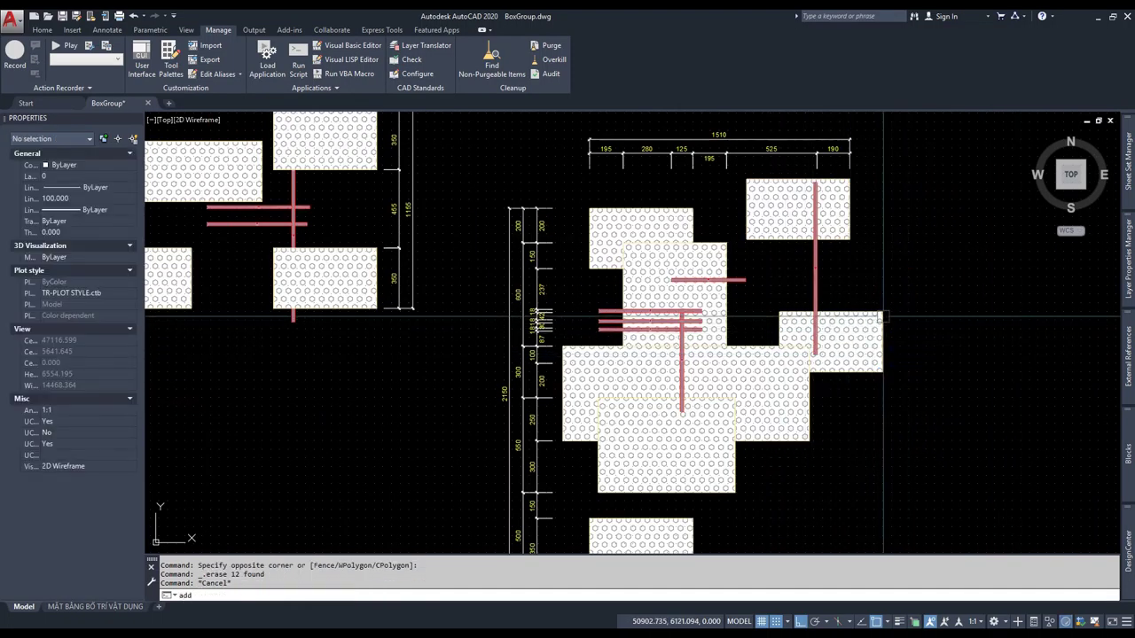
- Generate a right-side vertical dimension chain: 87, 50, 50, 150 spacings, 1450 total
key("Return")
left_click(934, 260)
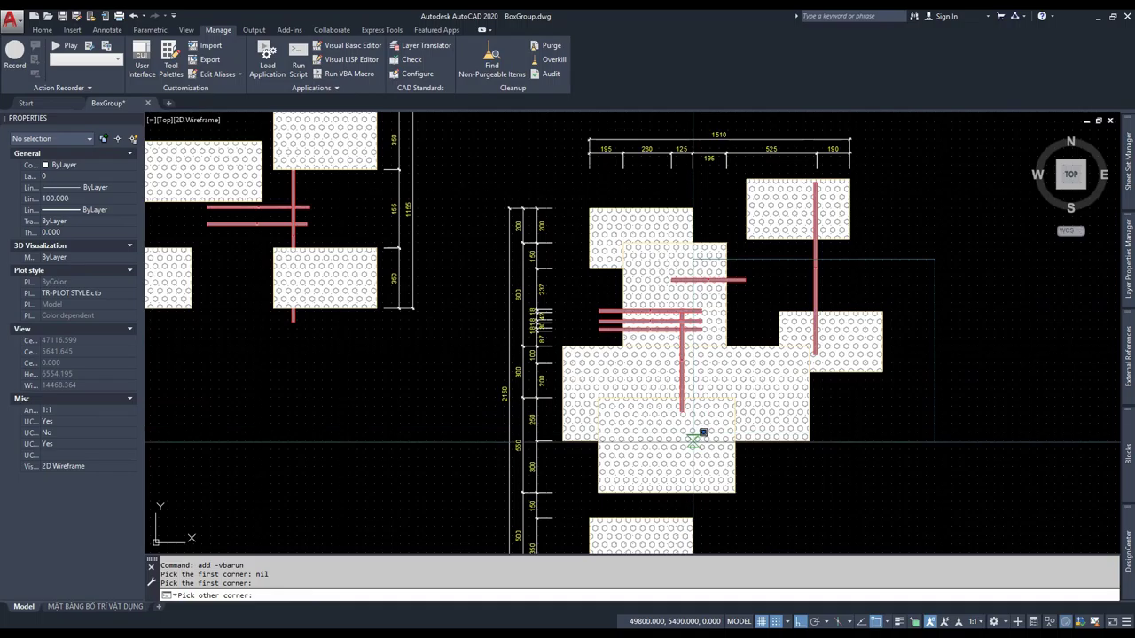
left_click(699, 525)
left_click(993, 406)
key("Escape")
key("Escape")
key("Escape")
scroll(1015, 323, "up", 6)
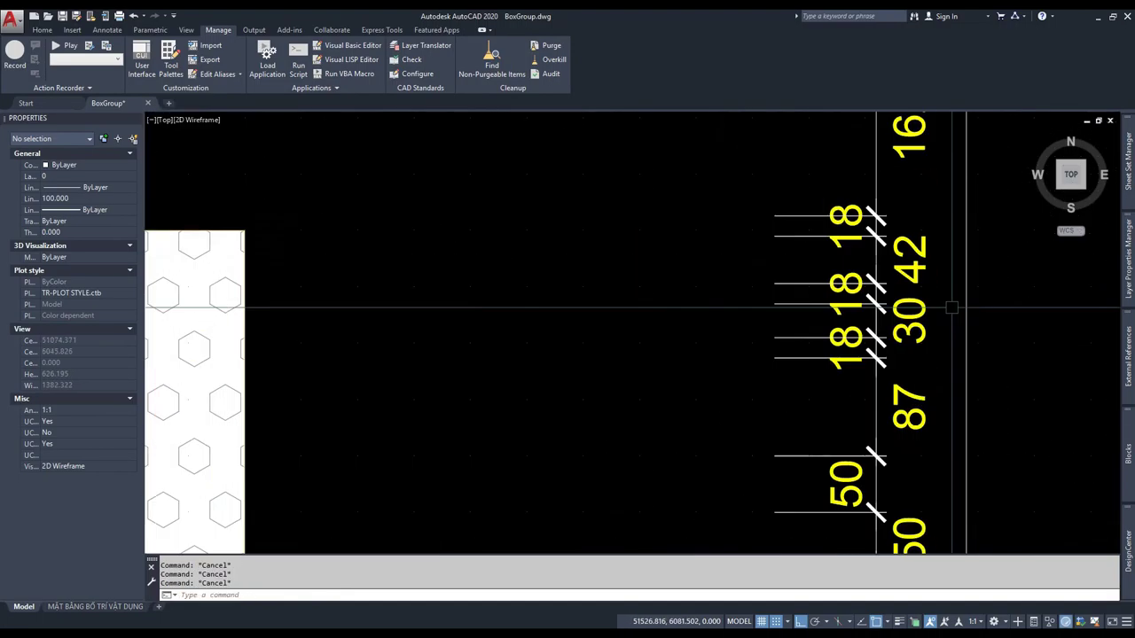
scroll(922, 232, "down", 1)
scroll(922, 232, "down", 2)
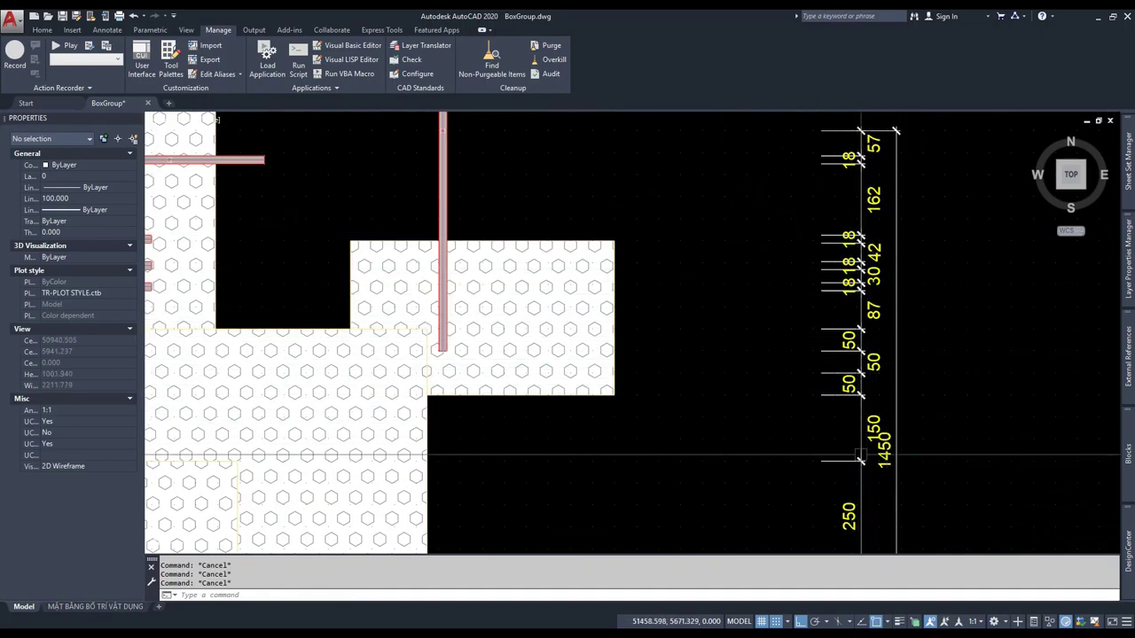
scroll(833, 335, "down", 1)
scroll(856, 342, "up", 1)
scroll(853, 501, "down", 2)
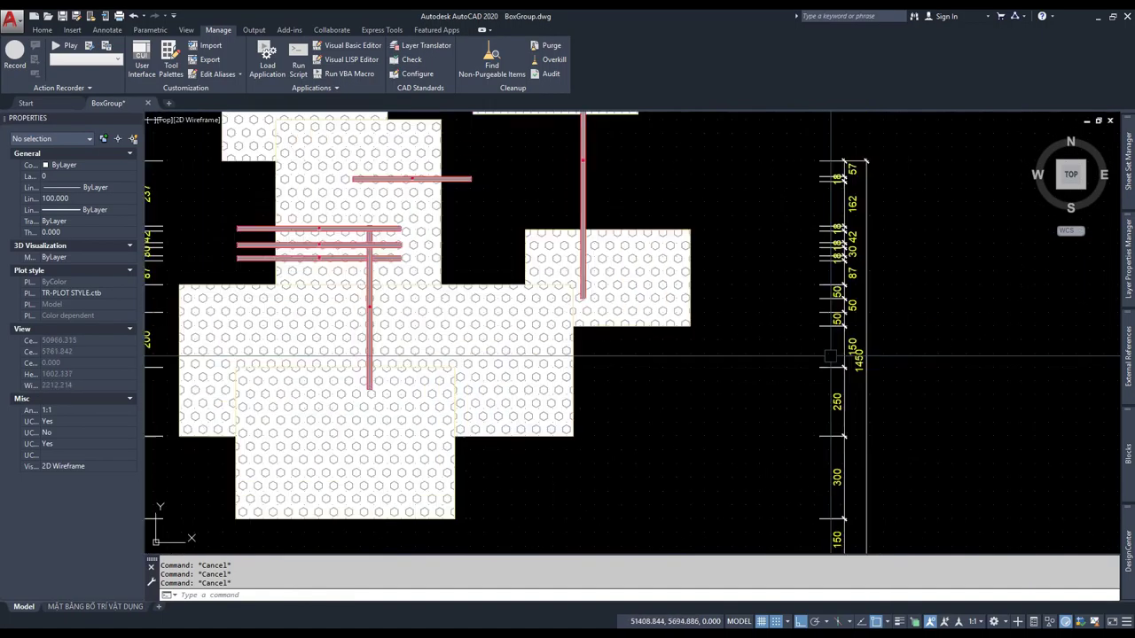
scroll(843, 413, "down", 2)
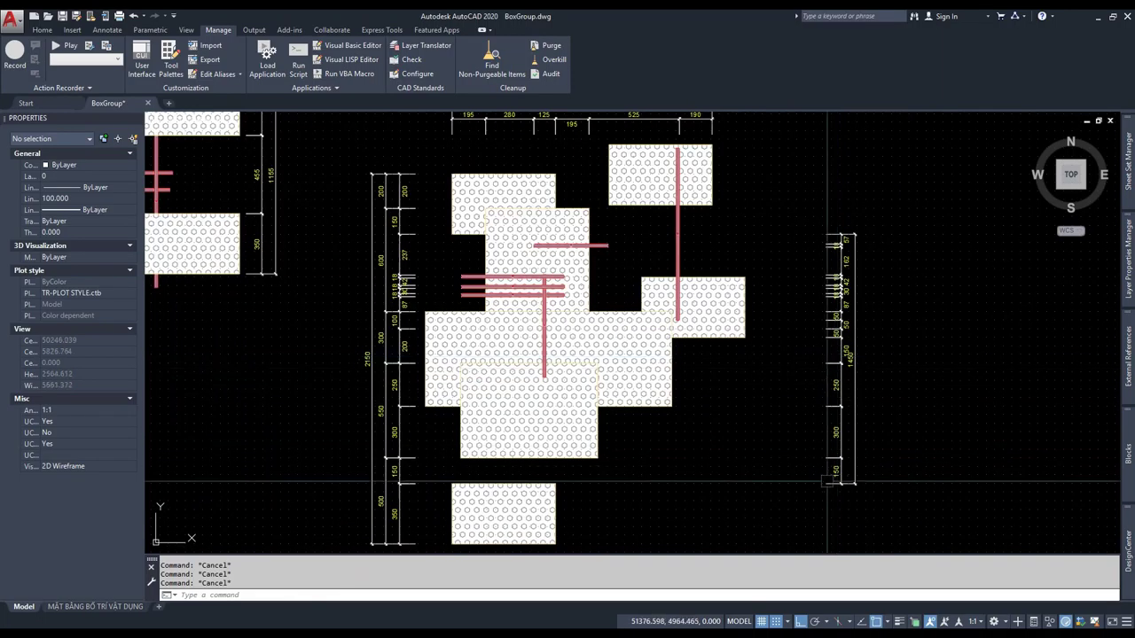
- Inspect the overlapping 150/1450 dimension, then switch to the VBA editor
scroll(892, 345, "up", 5)
scroll(857, 297, "down", 3)
scroll(865, 319, "up", 5)
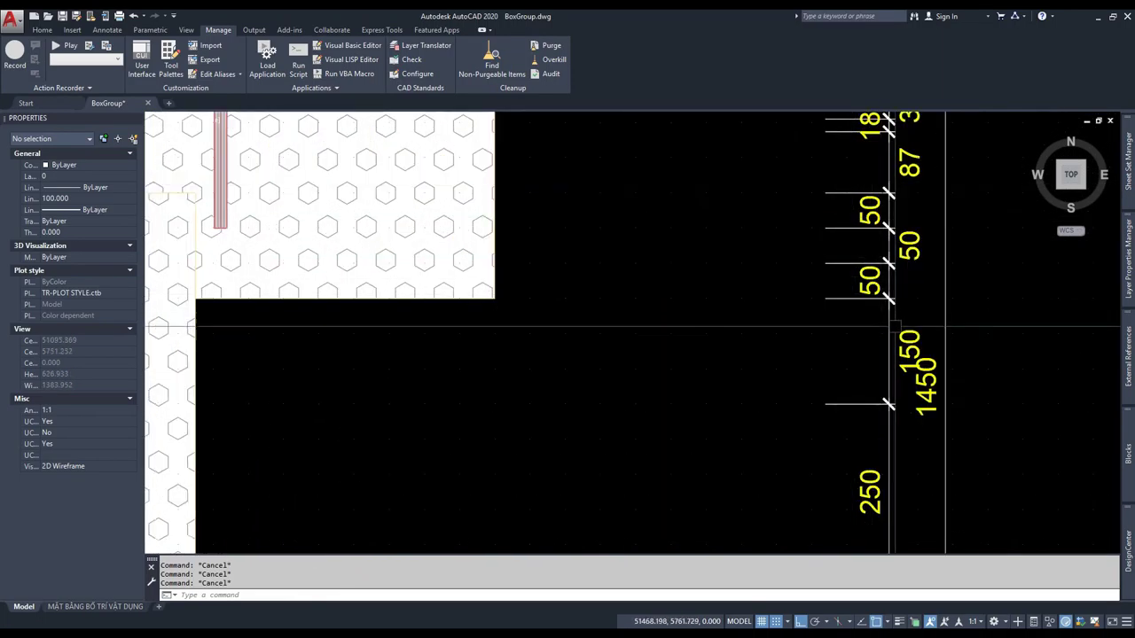
scroll(873, 354, "down", 2)
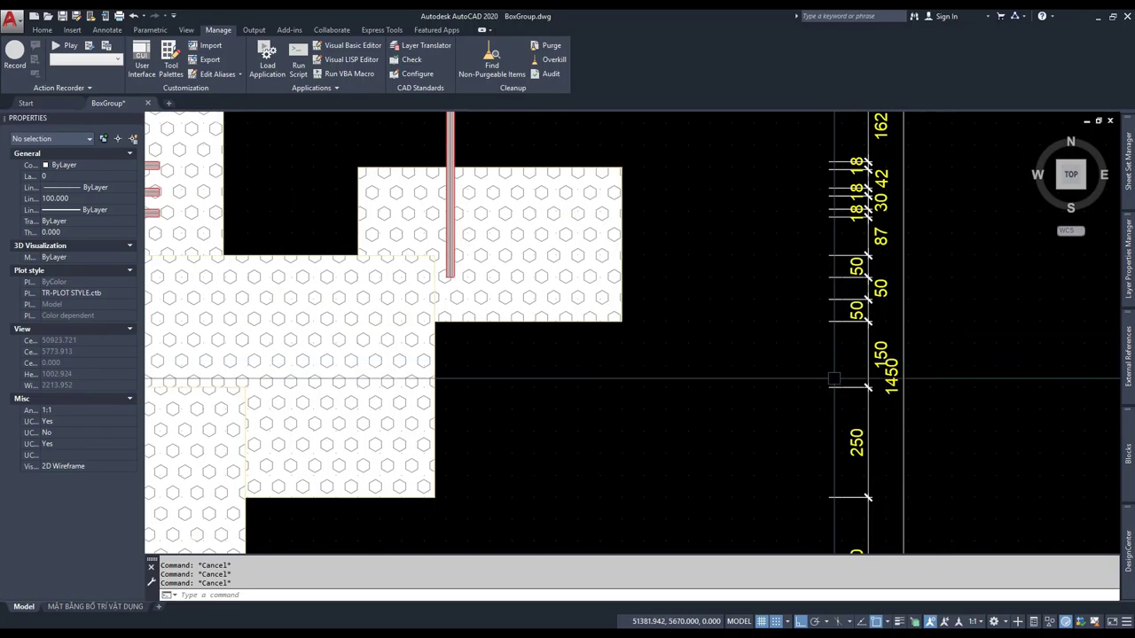
scroll(833, 384, "down", 1)
scroll(815, 363, "up", 5)
scroll(806, 340, "down", 2)
scroll(798, 373, "up", 3)
left_click(824, 370)
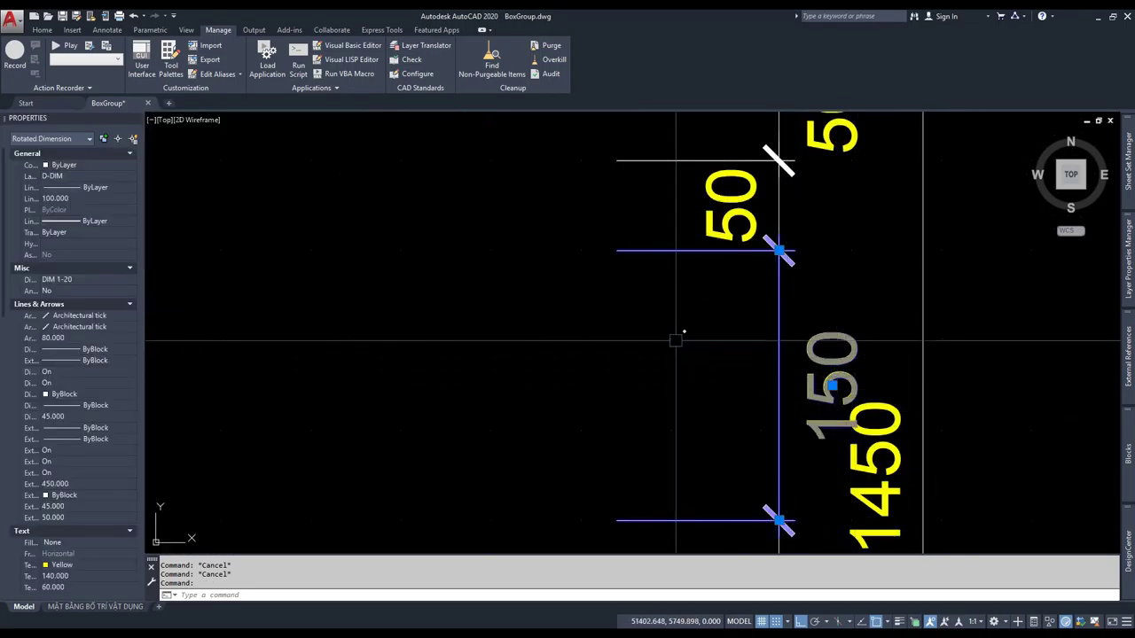
scroll(679, 335, "down", 3)
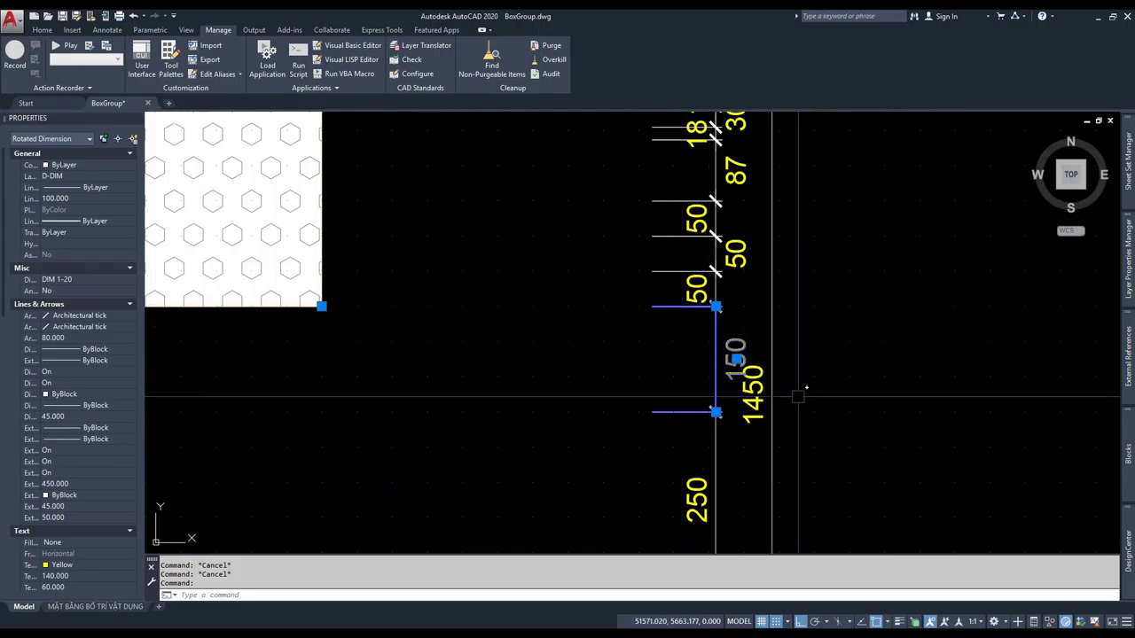
key("Escape")
key("alt+Tab")
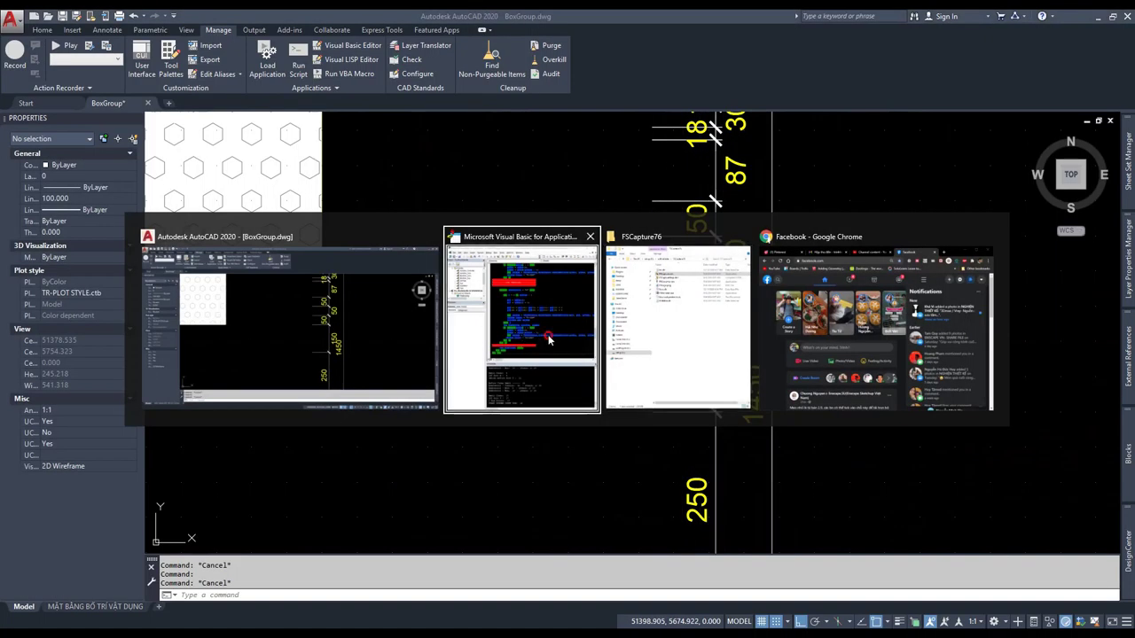
- Review the DimTask and Sup modules, jumping to the DegToRad and DimUpDown procedures
left_click(548, 340)
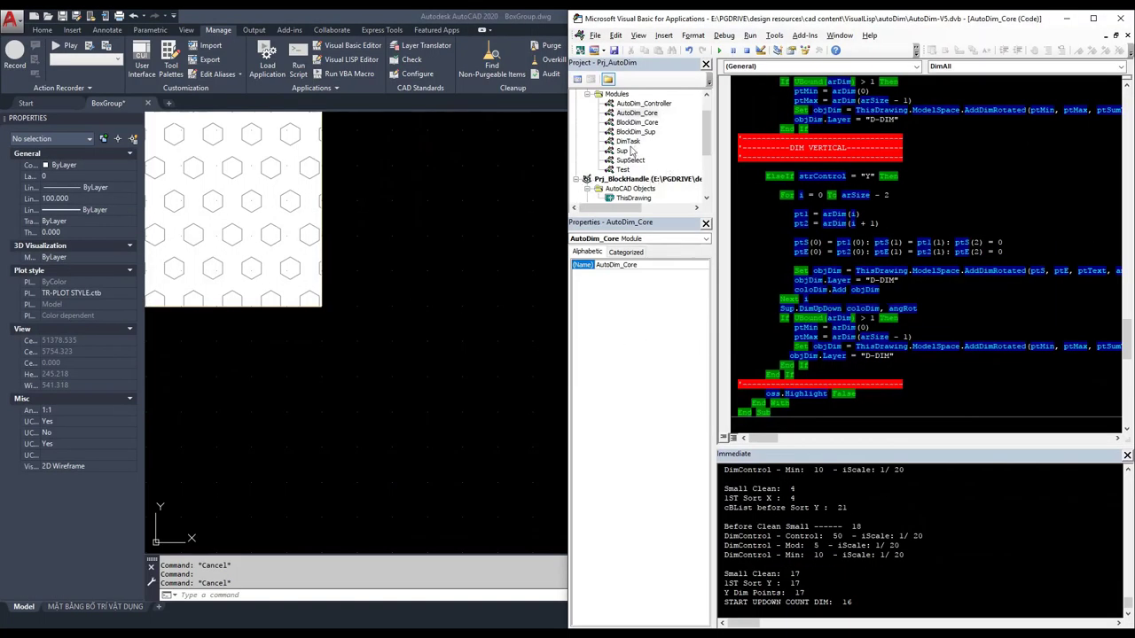
double_click(627, 141)
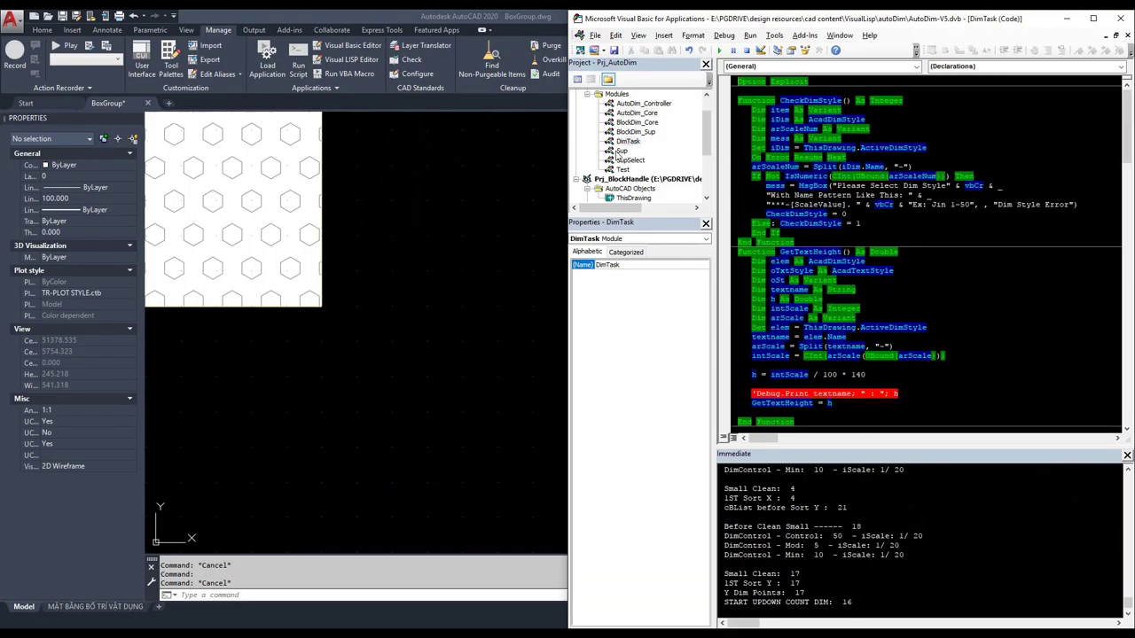
double_click(623, 152)
left_click(999, 67)
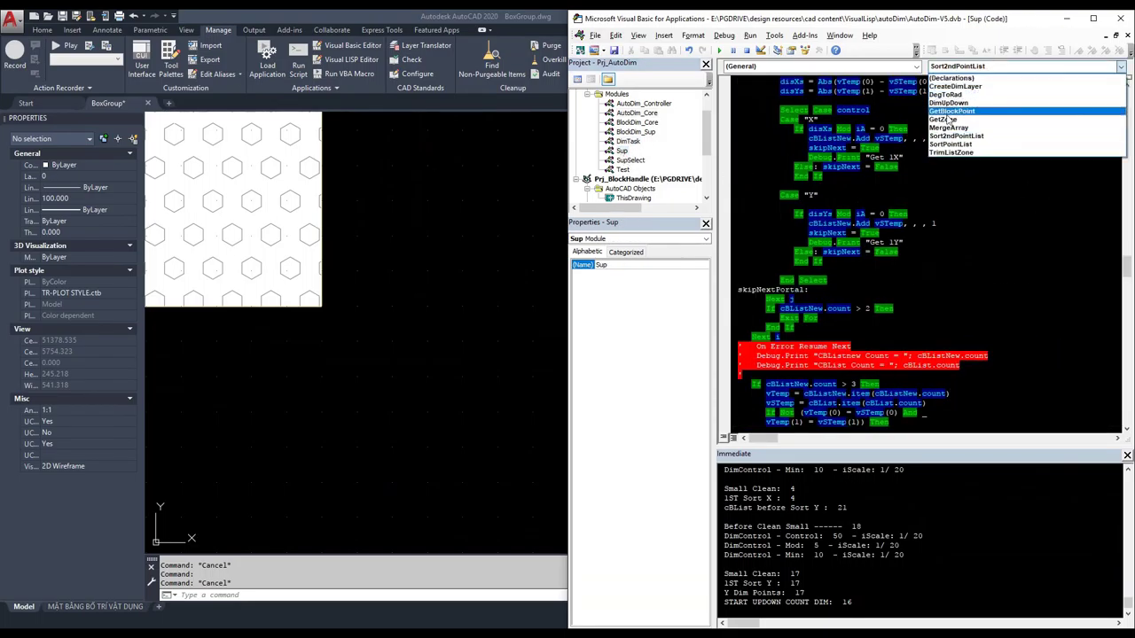
left_click(947, 94)
left_click(962, 67)
left_click(950, 103)
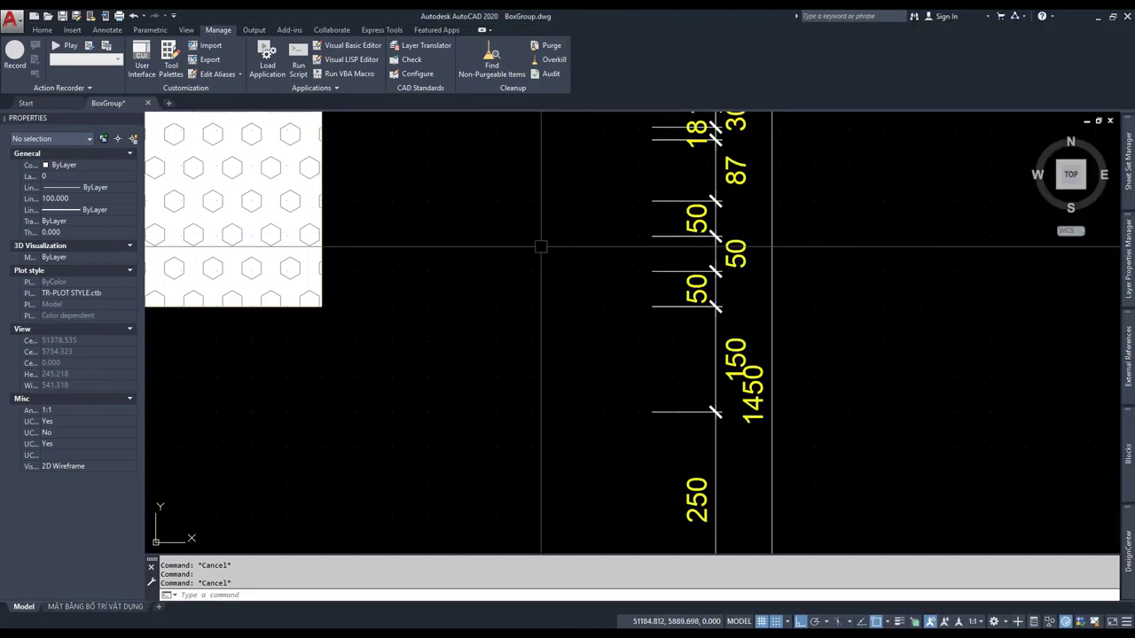
- Erase the old right-side dimension stack of the hatched block group
scroll(807, 310, "down", 5)
left_click(867, 201)
left_click(806, 413)
scroll(753, 337, "up", 2)
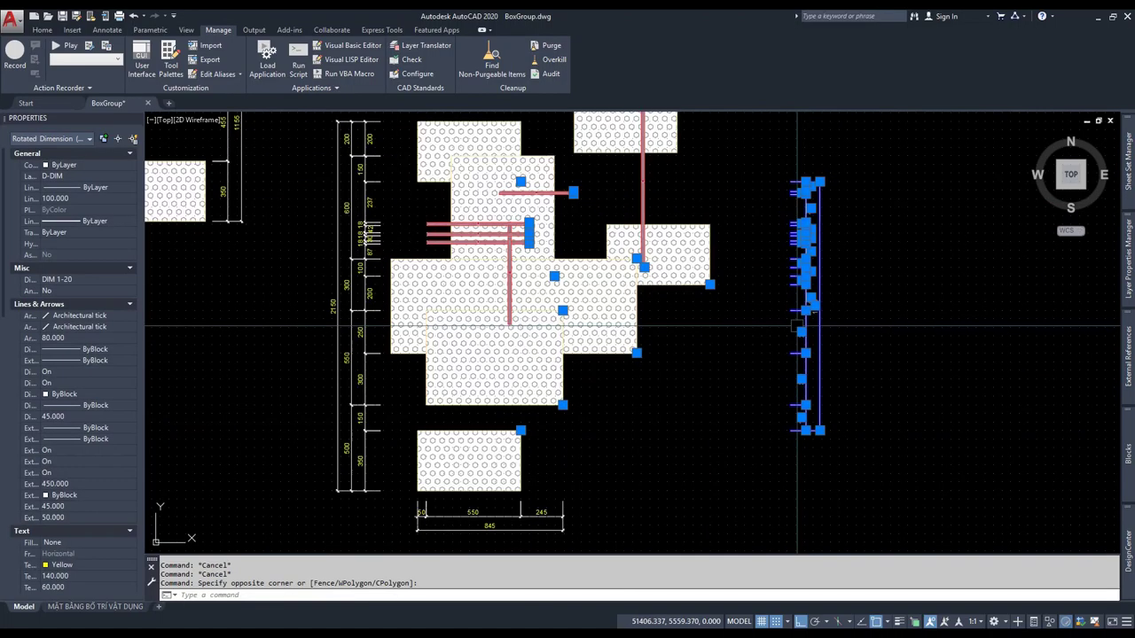
scroll(726, 288, "up", 2)
key("Delete")
scroll(725, 287, "down", 1)
- Regenerate the right-side chain with AutoDim: 87, 50, 150, 170, 300 spacings, 1970 total
type("add")
key("Return")
left_click(726, 130)
left_click(476, 476)
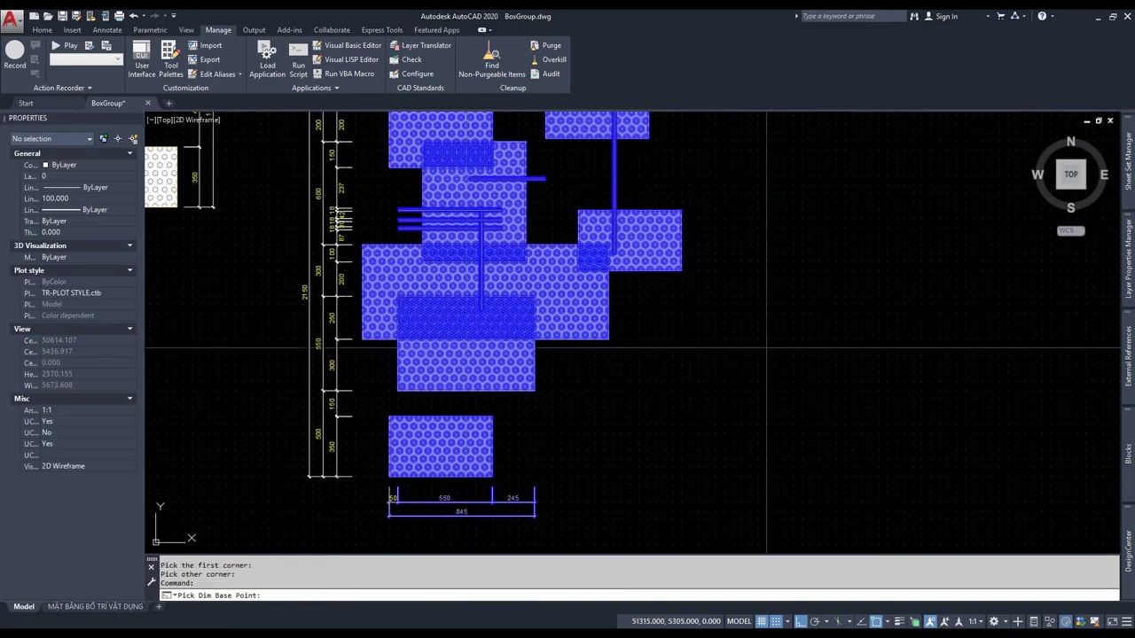
left_click(722, 354)
key("Escape")
scroll(836, 240, "up", 3)
key("Escape")
key("Escape")
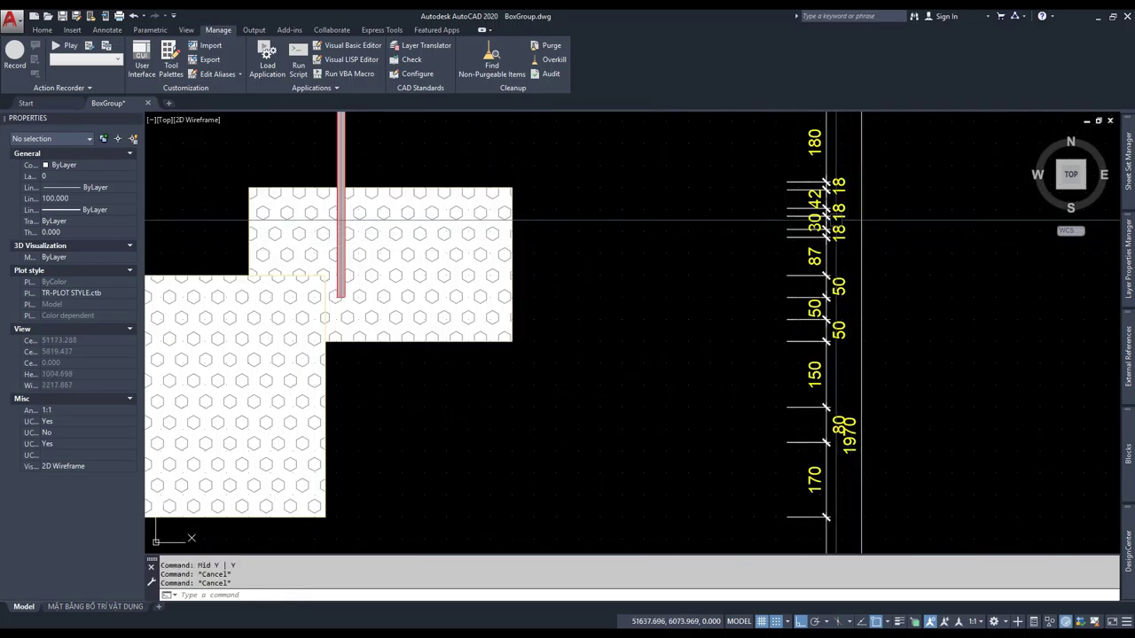
scroll(798, 243, "up", 2)
scroll(772, 413, "up", 2)
scroll(730, 387, "down", 2)
scroll(731, 390, "down", 2)
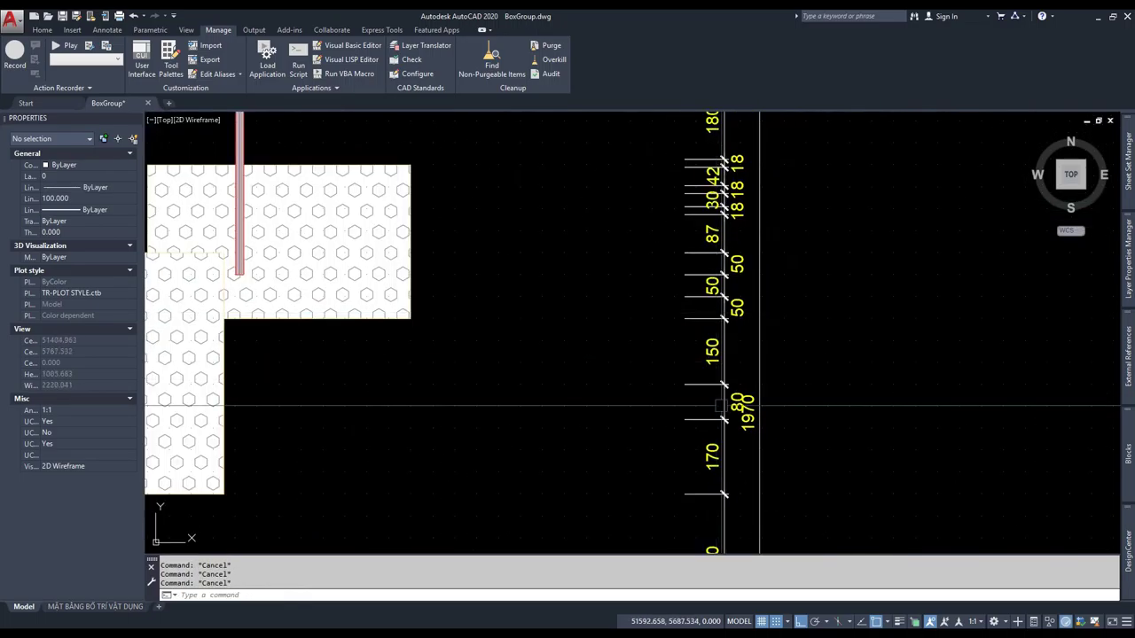
scroll(732, 393, "up", 2)
scroll(745, 354, "down", 1)
scroll(749, 416, "up", 3)
scroll(749, 416, "down", 3)
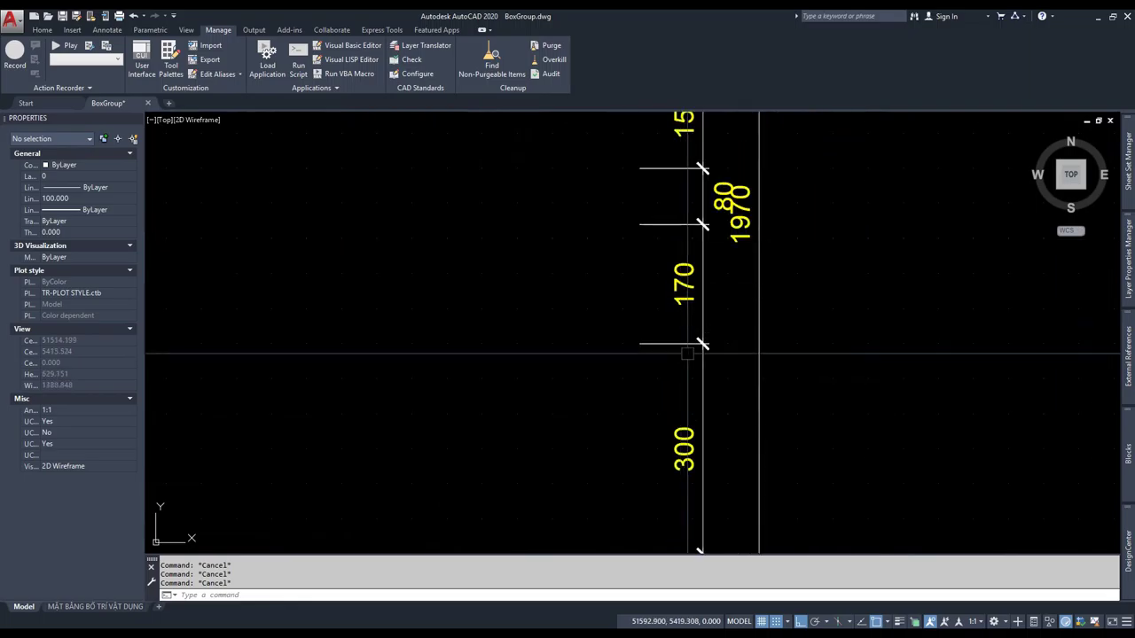
scroll(684, 355, "down", 3)
scroll(690, 444, "down", 3)
scroll(689, 293, "up", 4)
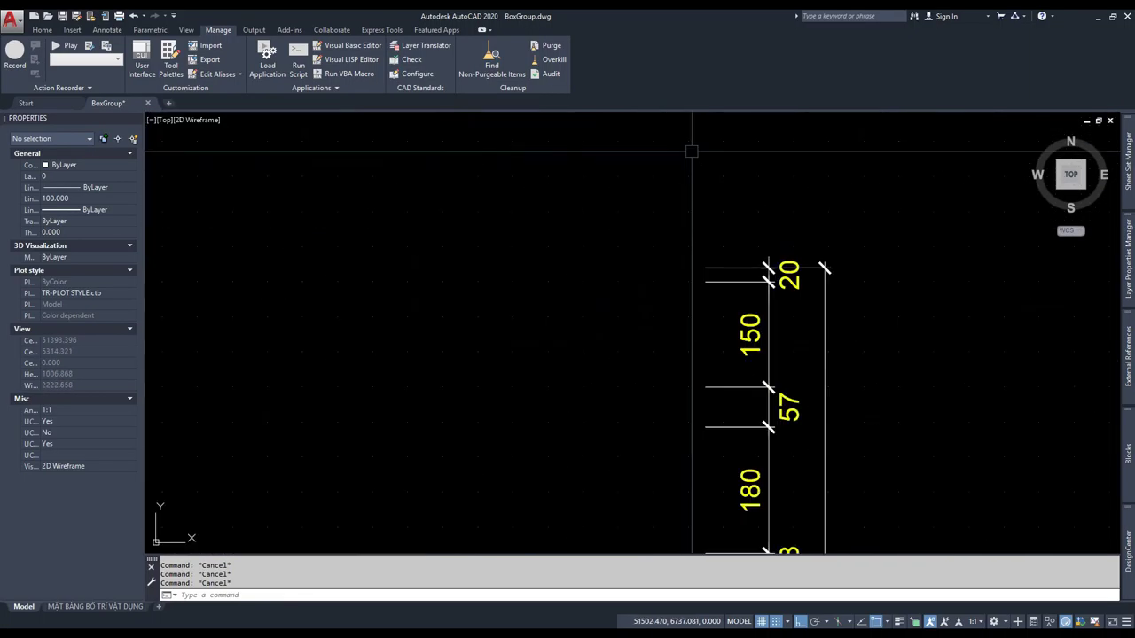
scroll(848, 208, "down", 1)
scroll(816, 348, "down", 1)
scroll(838, 258, "up", 1)
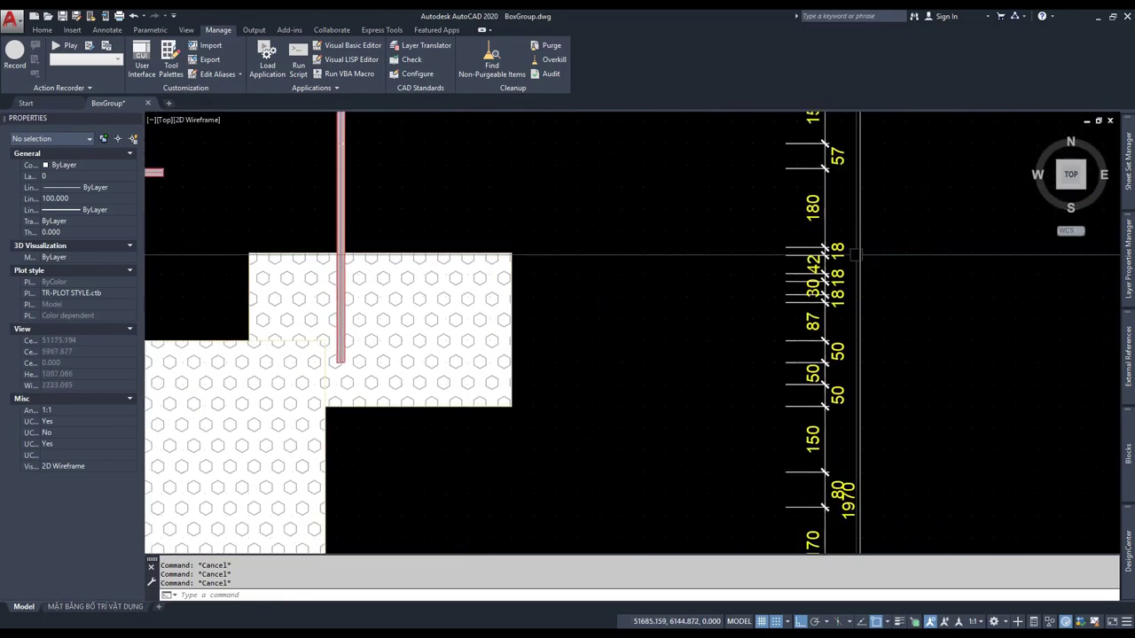
scroll(851, 252, "down", 1)
scroll(886, 241, "up", 1)
scroll(885, 256, "down", 5)
- Pan around the hatched layout and select the block group to inspect the results
middle_click_drag(512, 381, 643, 385)
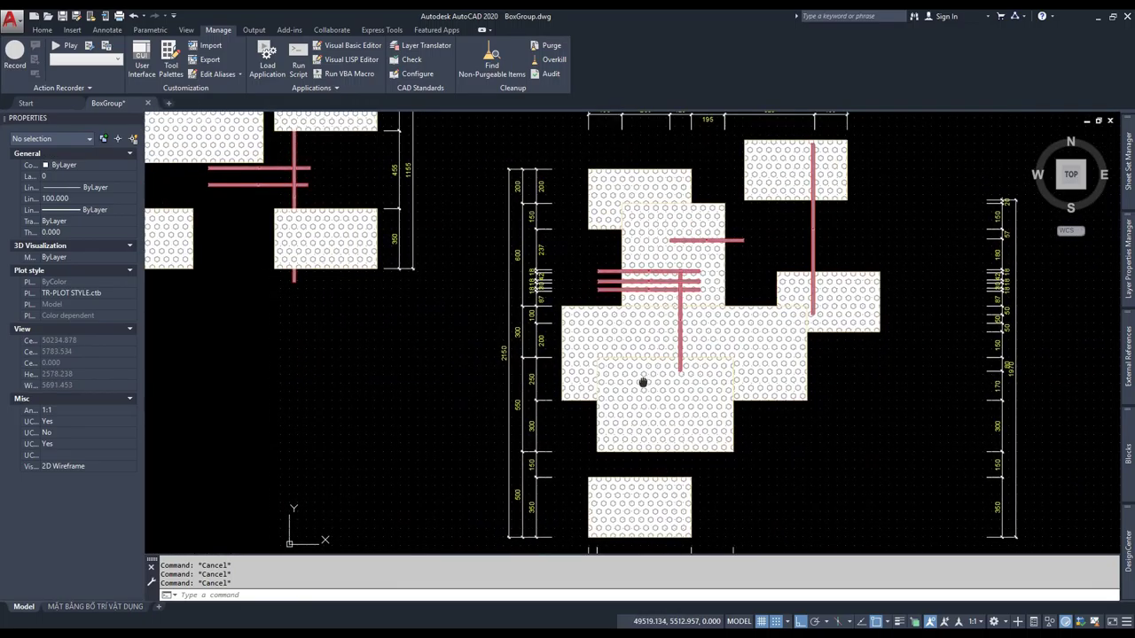
scroll(572, 337, "up", 3)
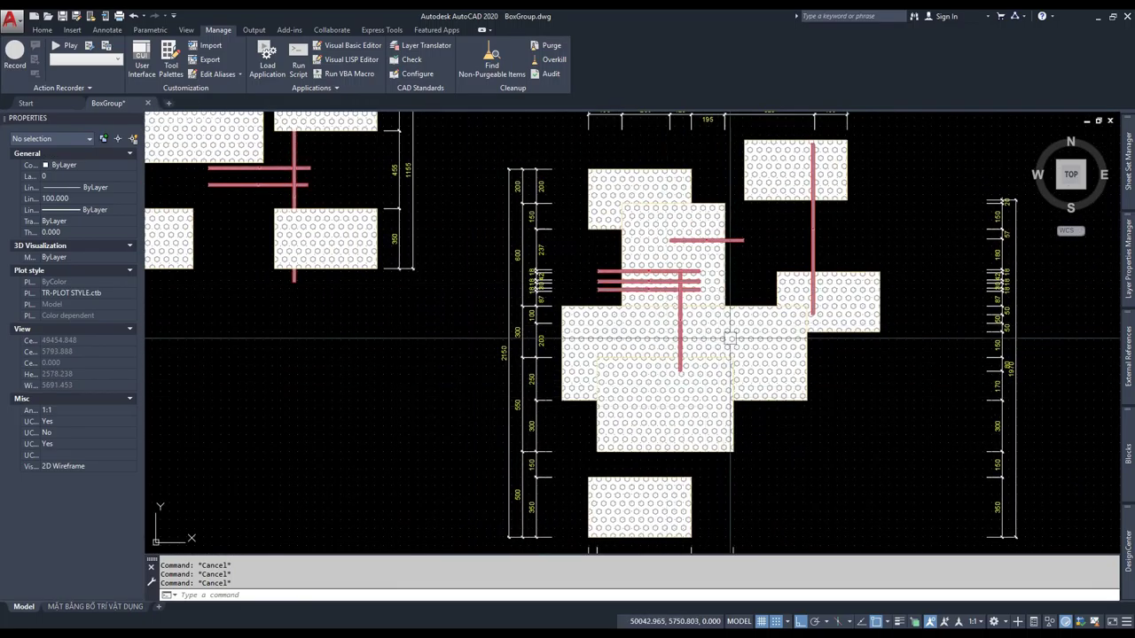
scroll(735, 354, "down", 1)
scroll(701, 345, "up", 1)
left_click(709, 341)
scroll(729, 347, "up", 2)
key("Escape")
scroll(728, 347, "down", 1)
scroll(709, 337, "up", 1)
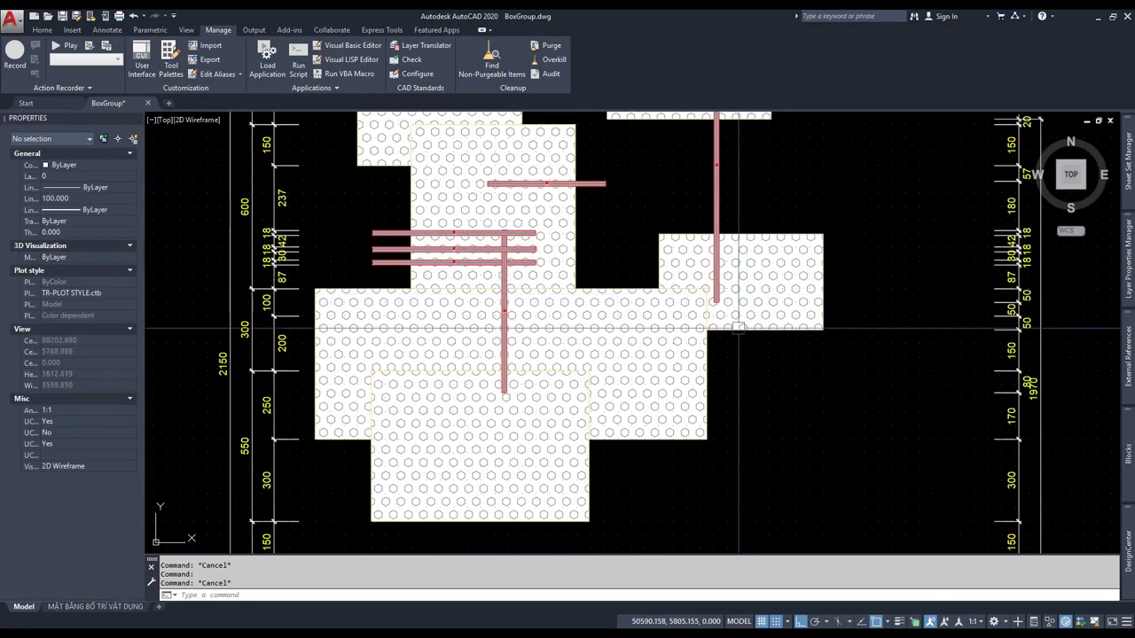
scroll(648, 366, "down", 1)
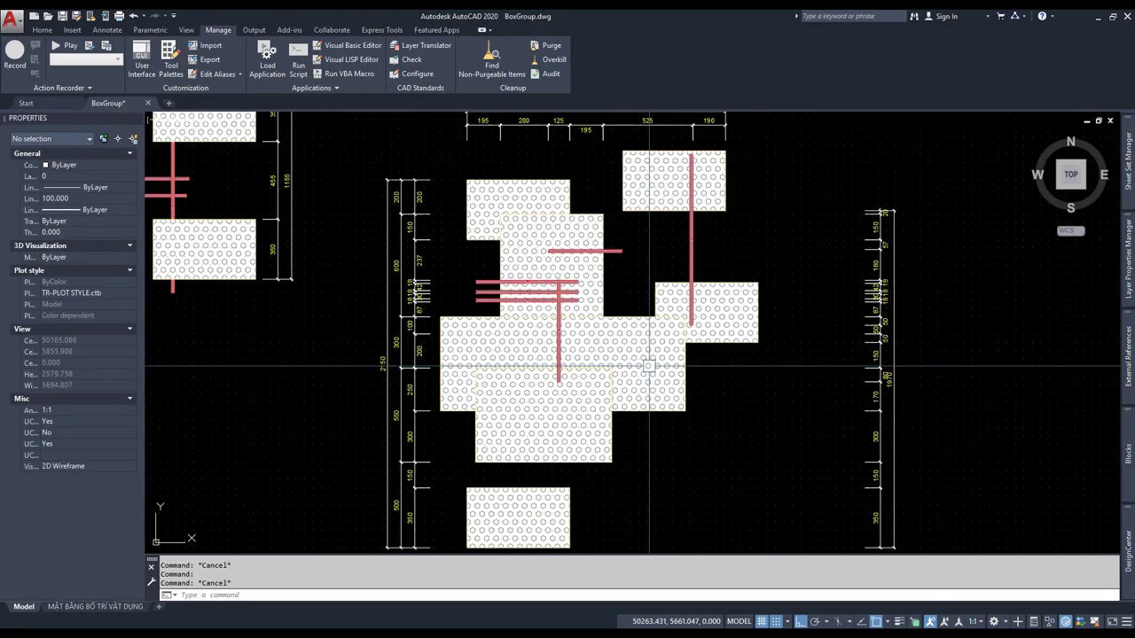
scroll(652, 363, "up", 3)
left_click(657, 361)
scroll(658, 361, "up", 1)
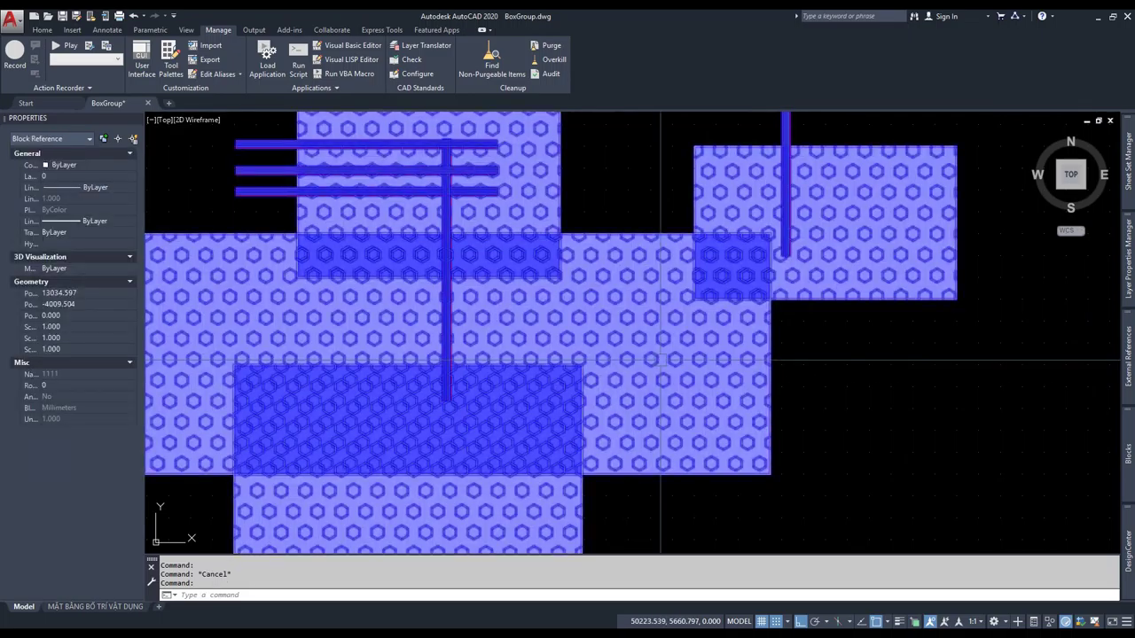
scroll(661, 359, "down", 2)
key("Escape")
scroll(603, 390, "down", 2)
scroll(476, 359, "up", 2)
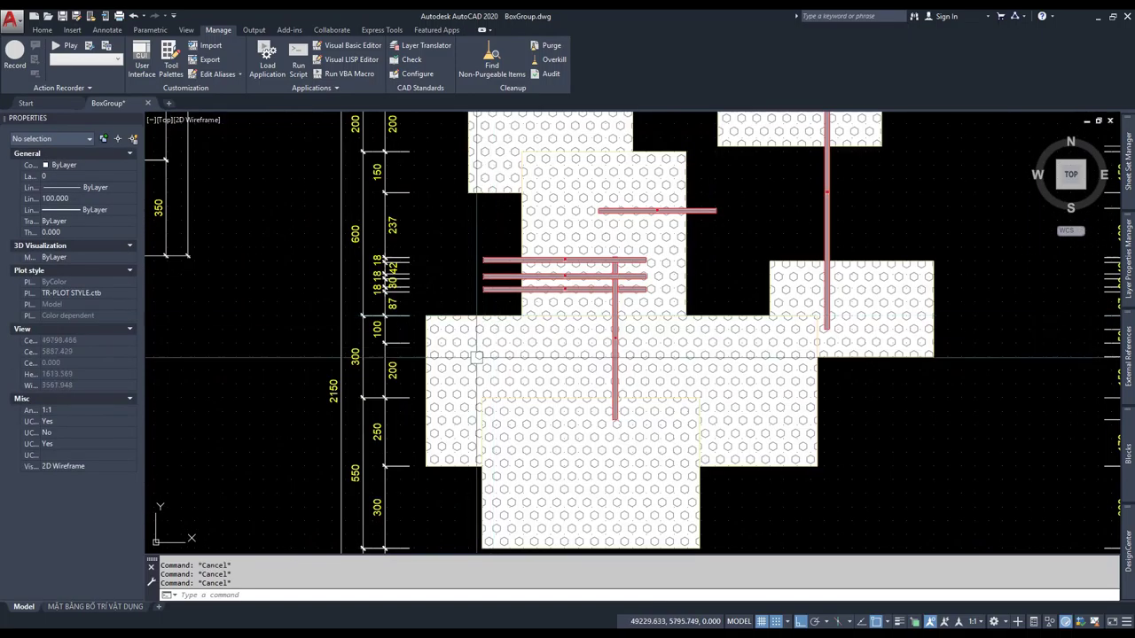
left_click(476, 359)
key("Escape")
left_click(780, 381)
key("Escape")
scroll(762, 386, "down", 4)
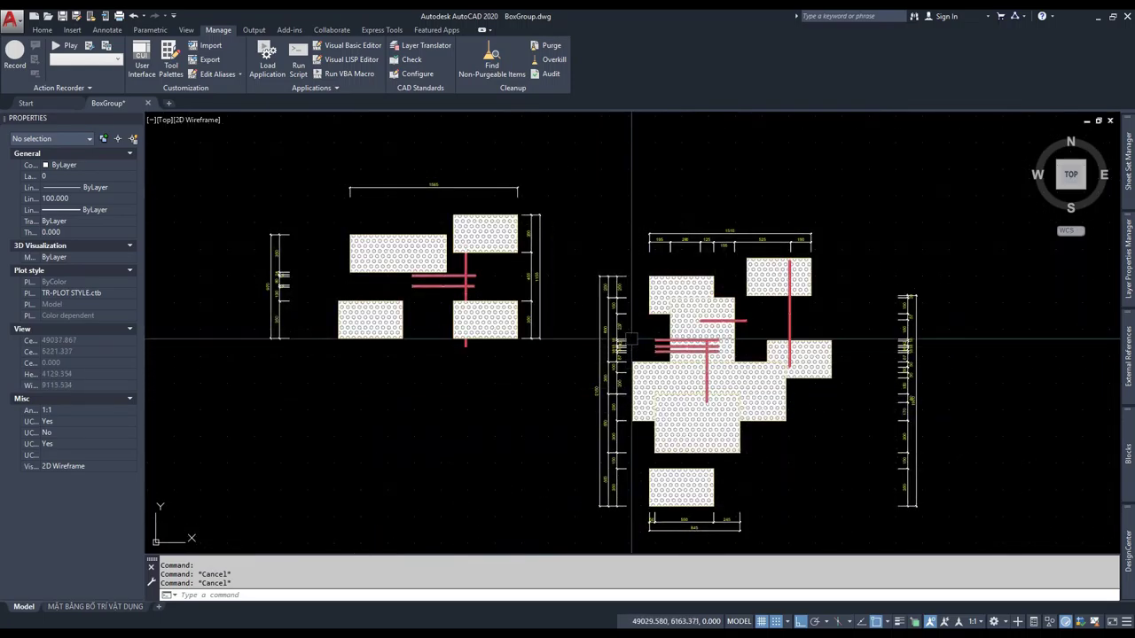
- Erase the left, top and right dimension stacks around the right hatched group
left_click(628, 244)
left_click(596, 519)
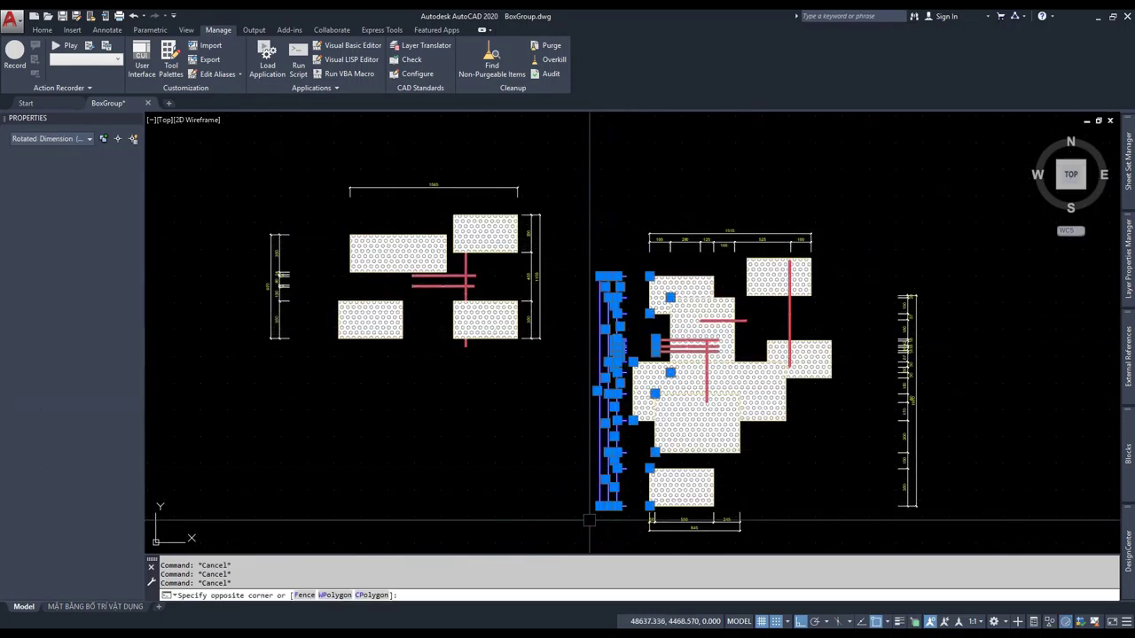
left_click(826, 215)
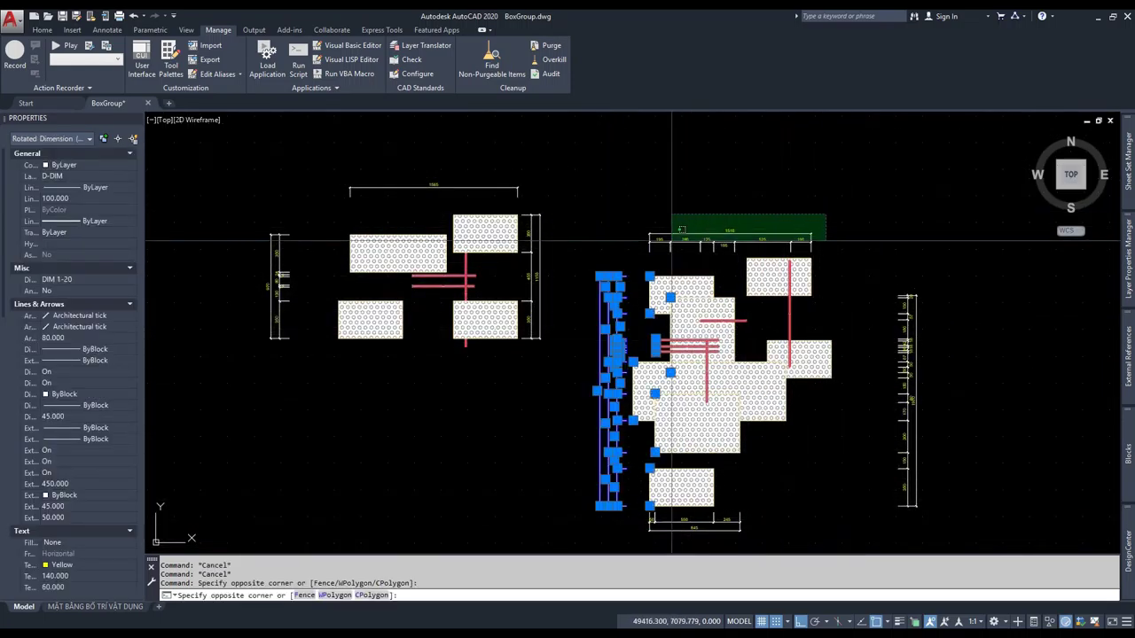
left_click(627, 241)
left_click(977, 277)
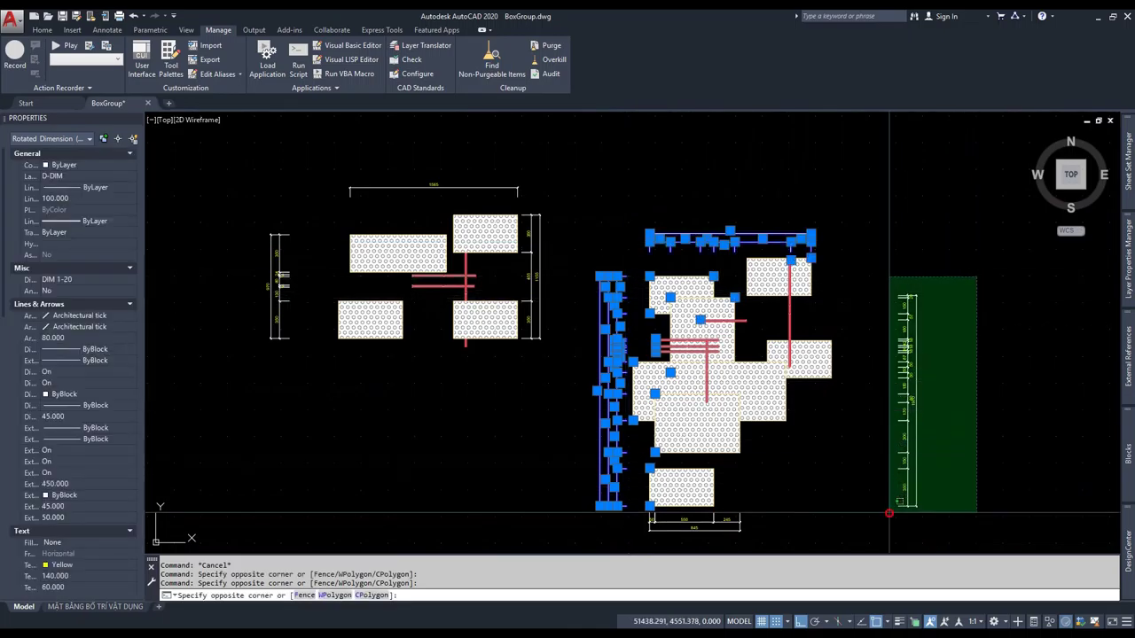
left_click(882, 518)
key("Delete")
- Erase the bottom 50, 550, 245 and 845 dimensions beneath the right hatched group
scroll(711, 520, "up", 4)
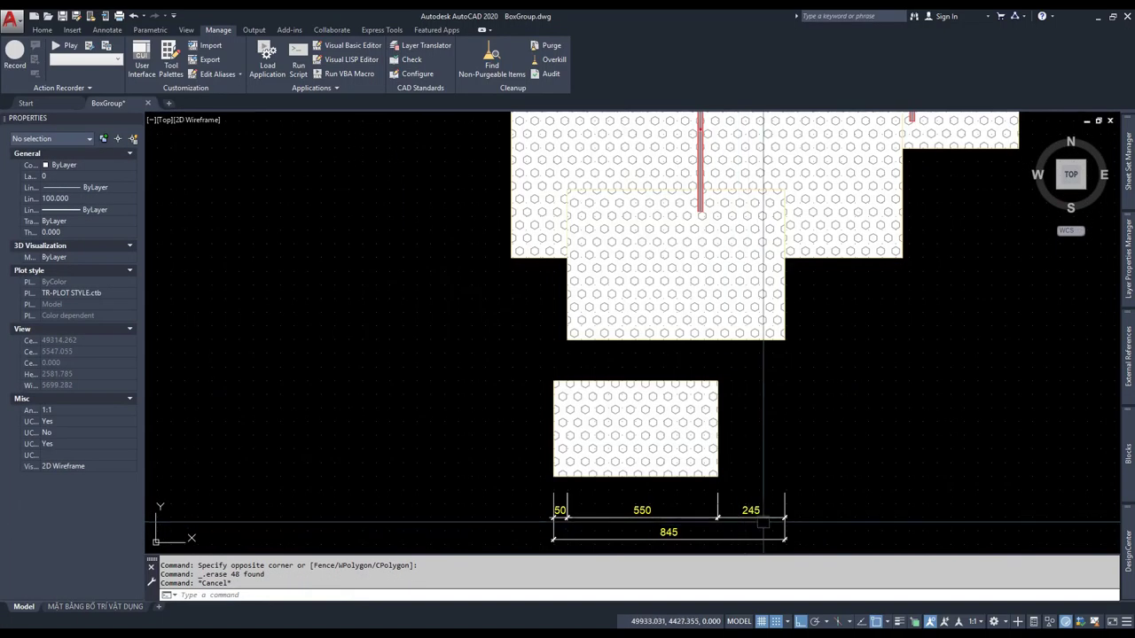
left_click(820, 538)
left_click(545, 506)
key("Delete")
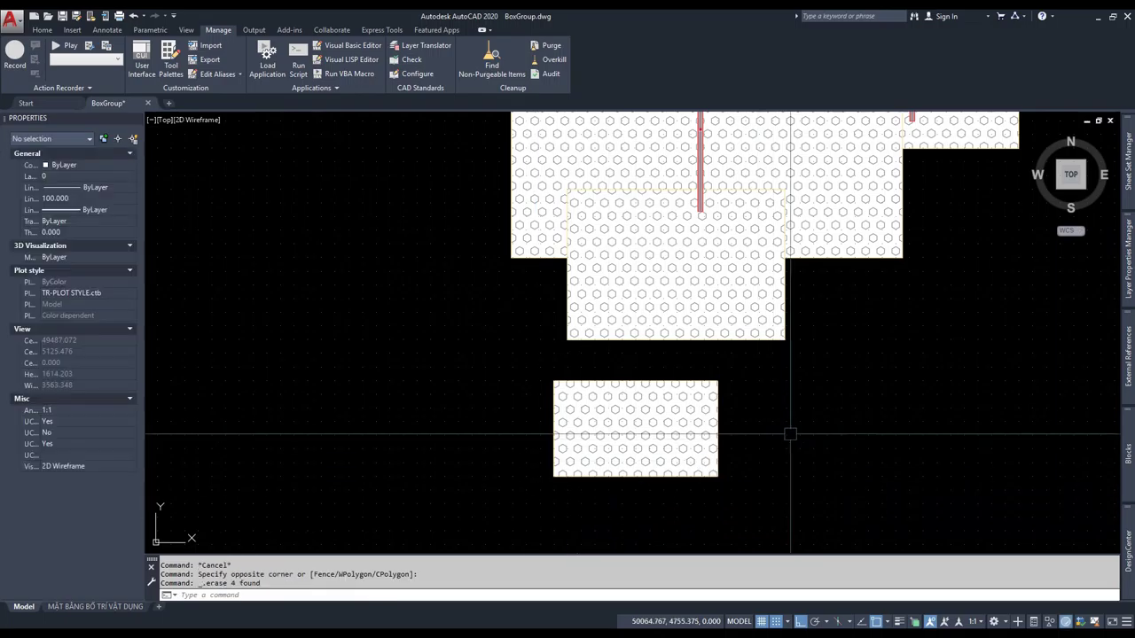
scroll(780, 421, "down", 2)
scroll(781, 421, "down", 4)
scroll(603, 390, "up", 2)
key("Escape")
key("Escape")
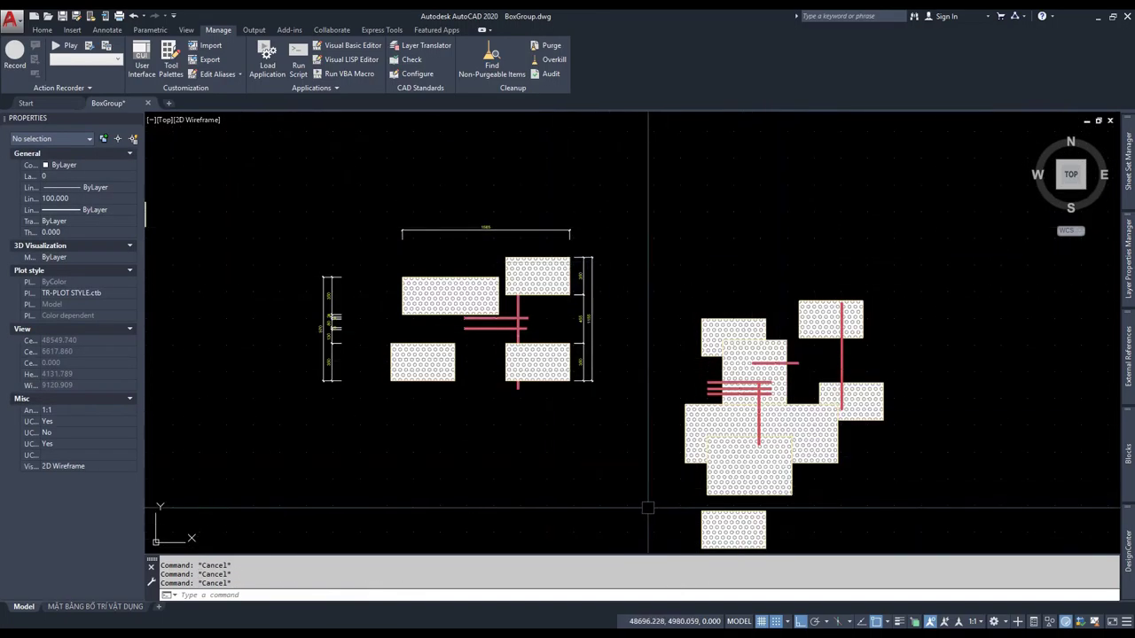